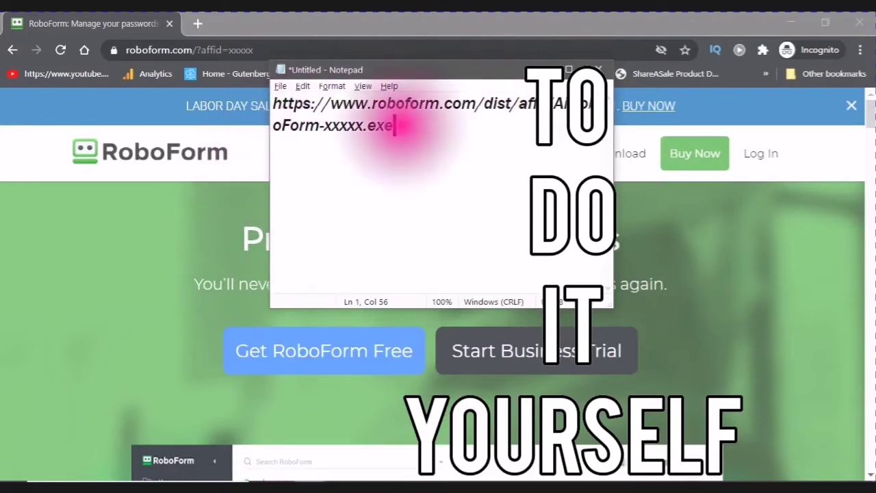
Step: Copy the RoboForm download link from the Notepad note
{"action": "left_click_drag", "start_coordinate": [394, 126], "coordinate": [254, 98]}
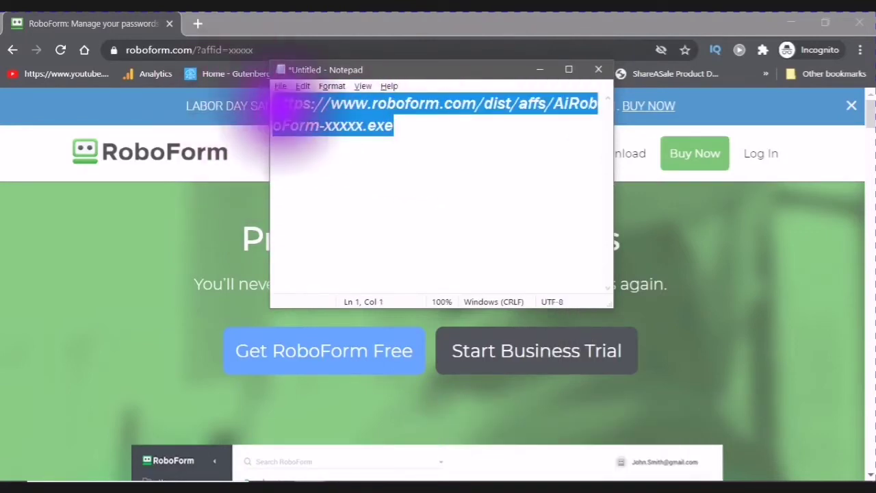
{"action": "right_click", "coordinate": [282, 111]}
{"action": "left_click", "coordinate": [169, 155]}
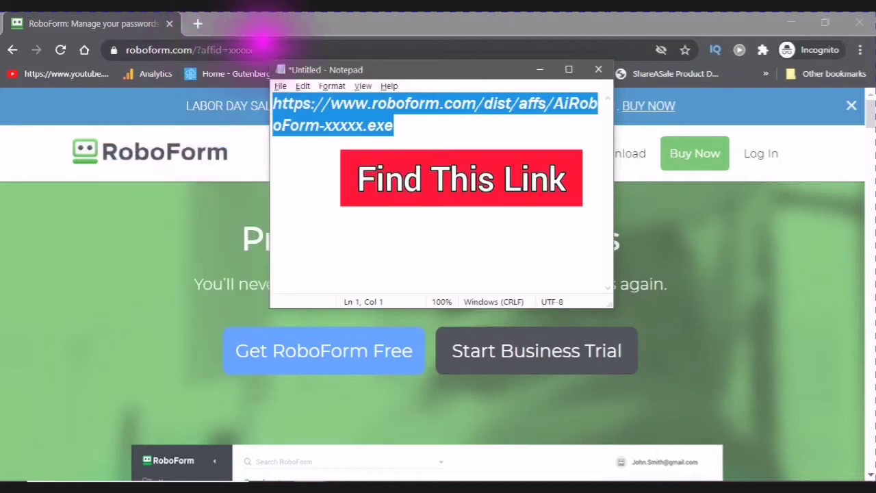
Step: Load the copied link in Chrome's address bar to bring up the setup file's Save As dialog
{"action": "left_click", "coordinate": [253, 45]}
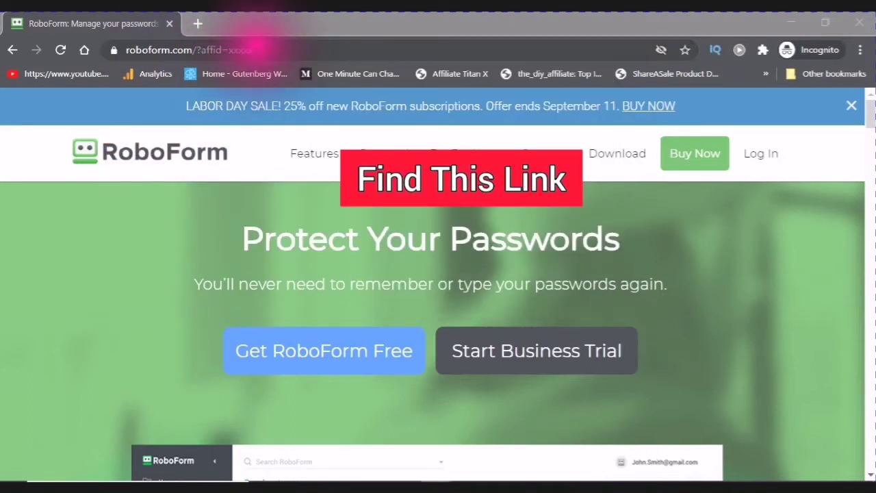
{"action": "left_click", "coordinate": [147, 50]}
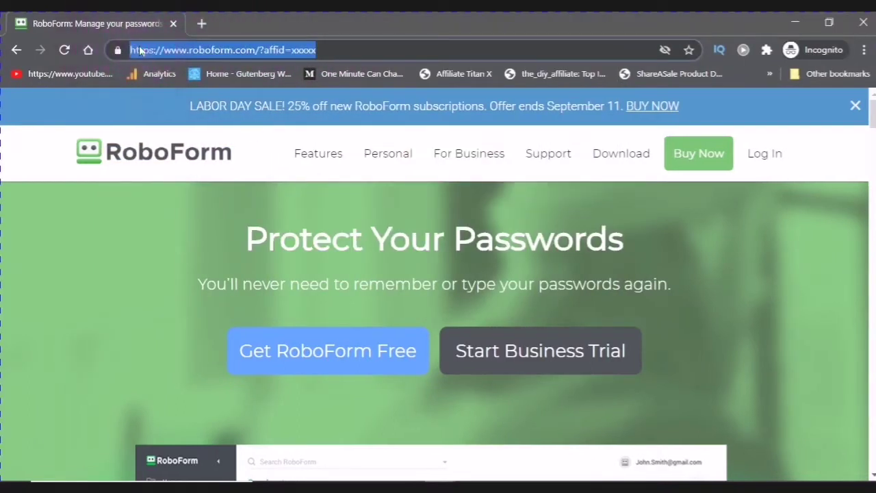
{"action": "key", "text": "ctrl+v"}
{"action": "key", "text": "Return"}
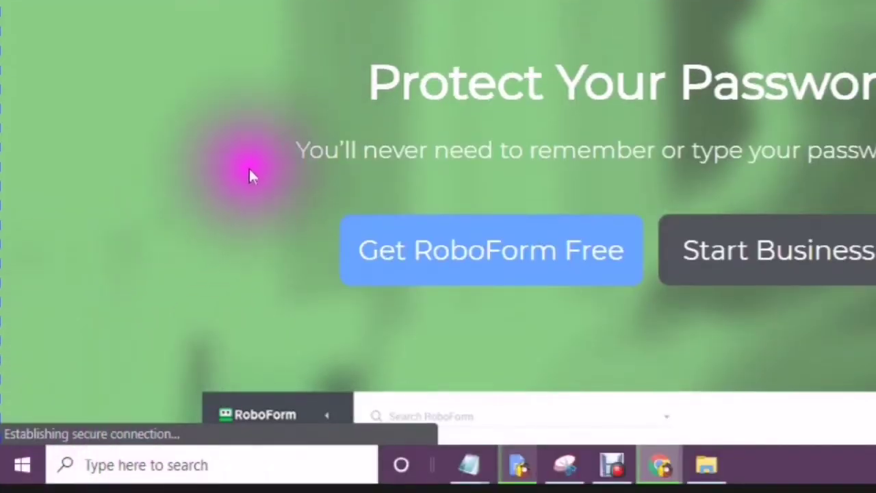
{"action": "left_click", "coordinate": [279, 108]}
{"action": "left_click", "coordinate": [66, 56]}
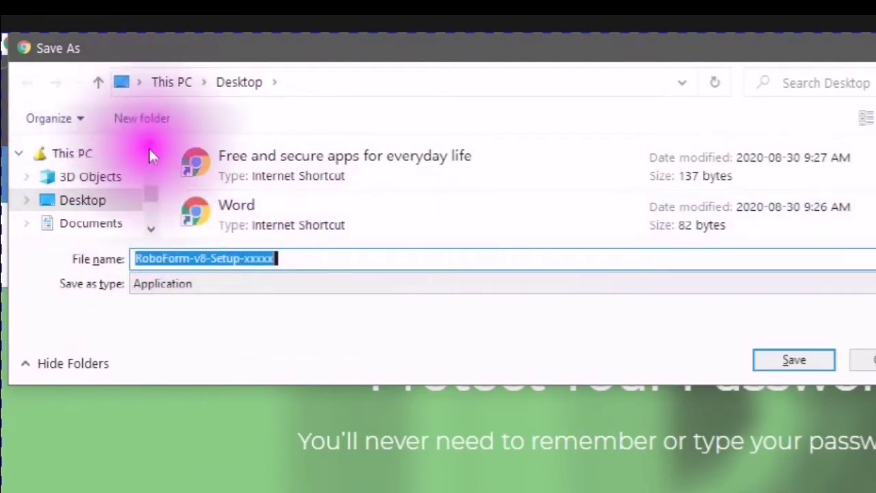
Step: Save RoboForm-v8-Setup to the Desktop and open the finished download's options
{"action": "scroll", "coordinate": [148, 144], "scroll_direction": "down", "scroll_amount": 3}
{"action": "scroll", "coordinate": [149, 144], "scroll_direction": "up", "scroll_amount": 3}
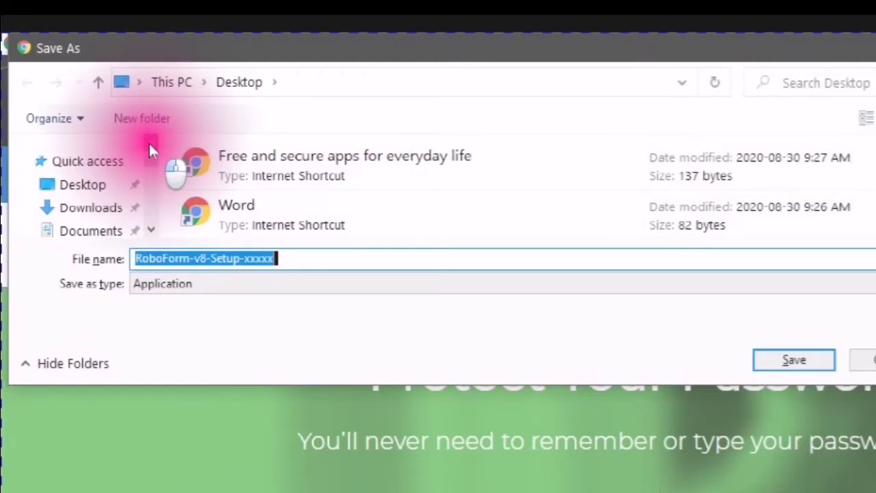
{"action": "left_click", "coordinate": [79, 185]}
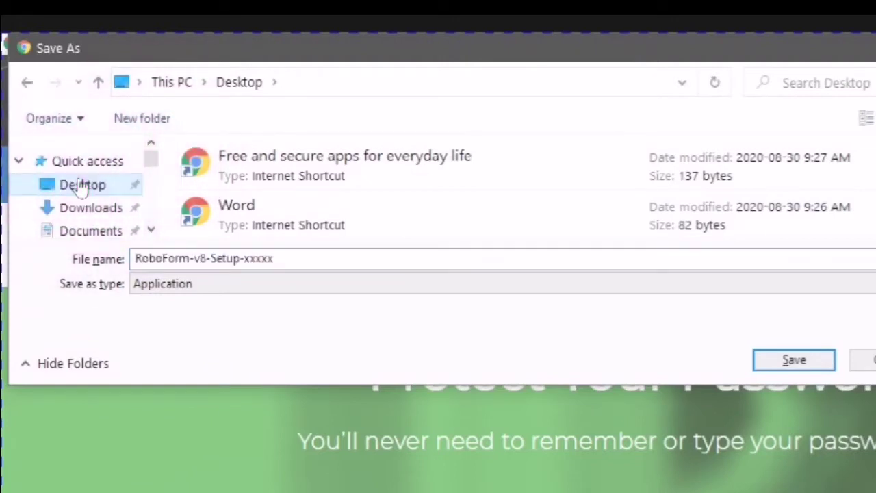
{"action": "left_click", "coordinate": [86, 186]}
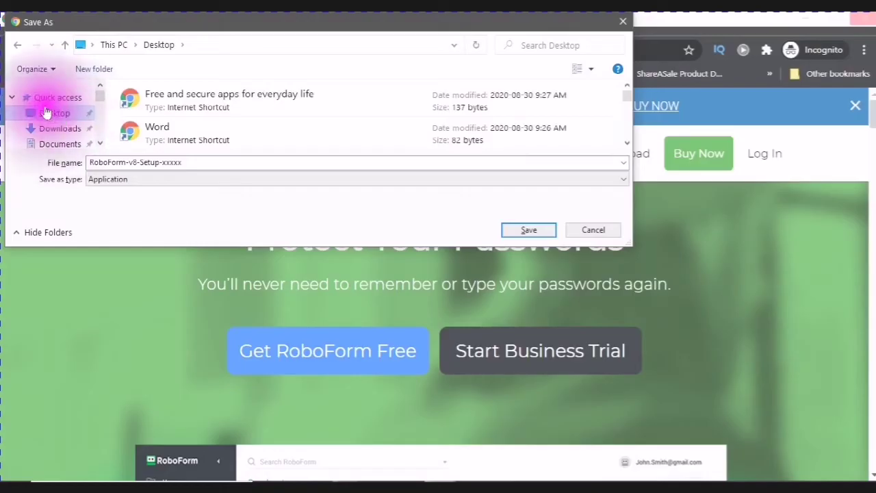
{"action": "left_click", "coordinate": [795, 361]}
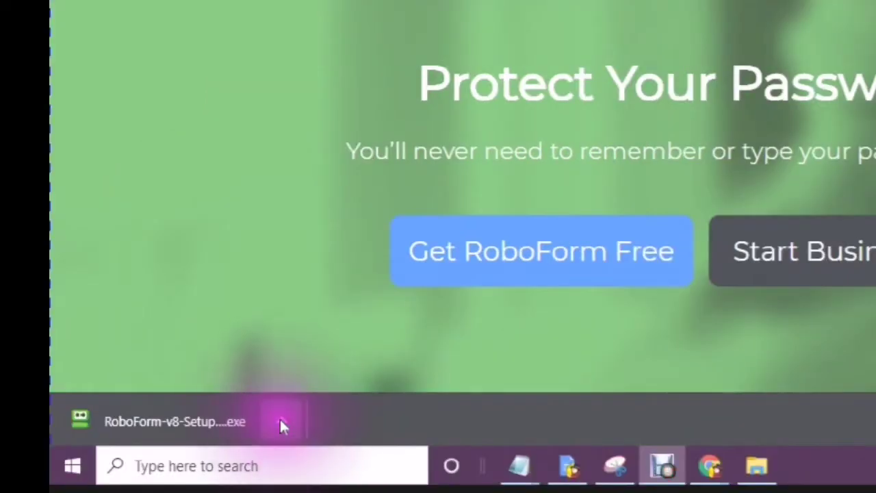
{"action": "left_click", "coordinate": [175, 450]}
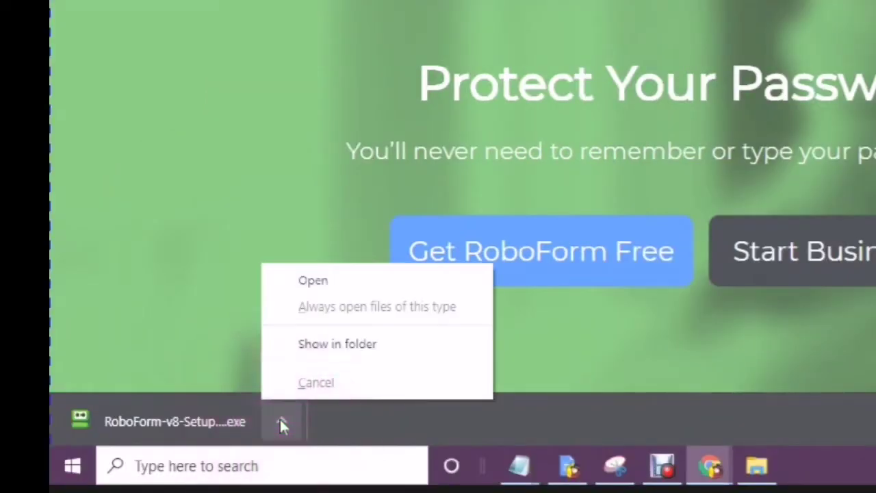
{"action": "left_click", "coordinate": [307, 342]}
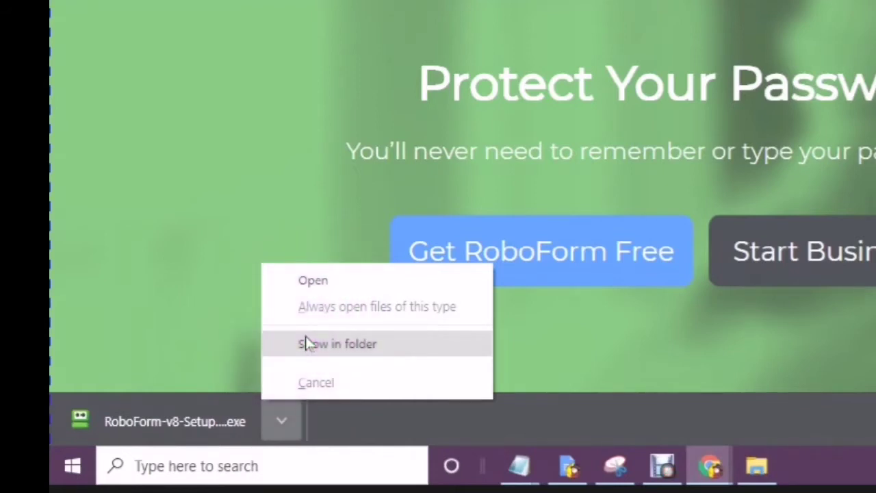
Step: Run the RoboForm installer with Show Advanced Options ticked and continue to Browser Integration
{"action": "left_click", "coordinate": [308, 291]}
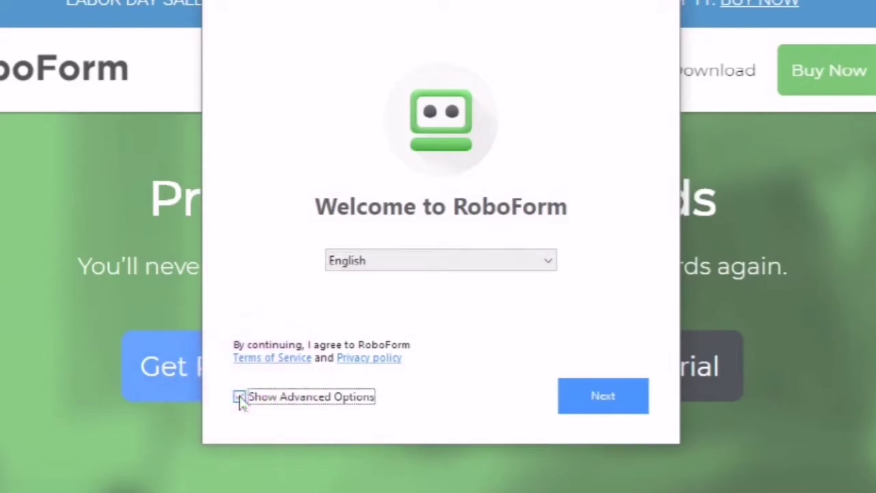
{"action": "left_click", "coordinate": [239, 397]}
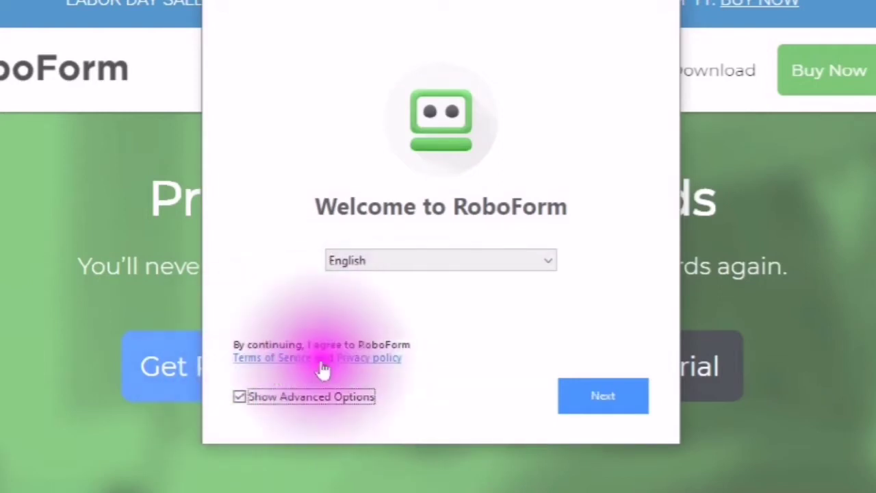
{"action": "left_click", "coordinate": [604, 397]}
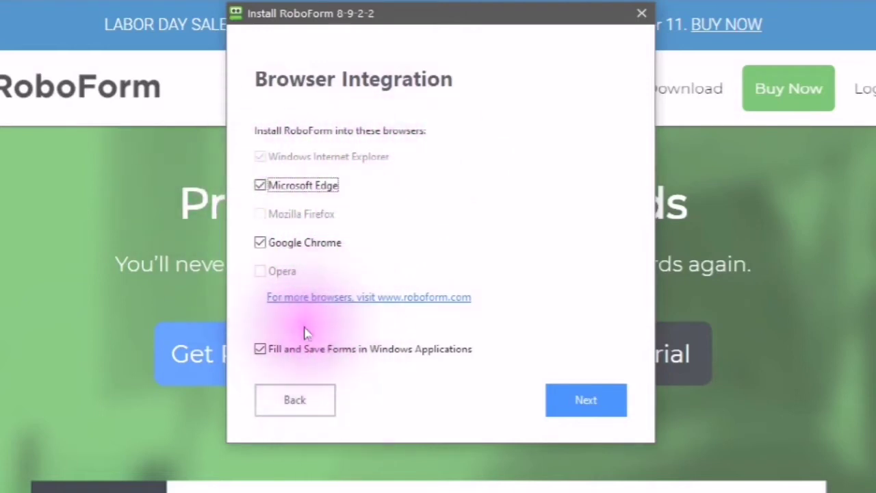
Step: Tick Microsoft Edge alongside Google Chrome and continue to Customize RoboForm Setup
{"action": "left_click", "coordinate": [266, 187]}
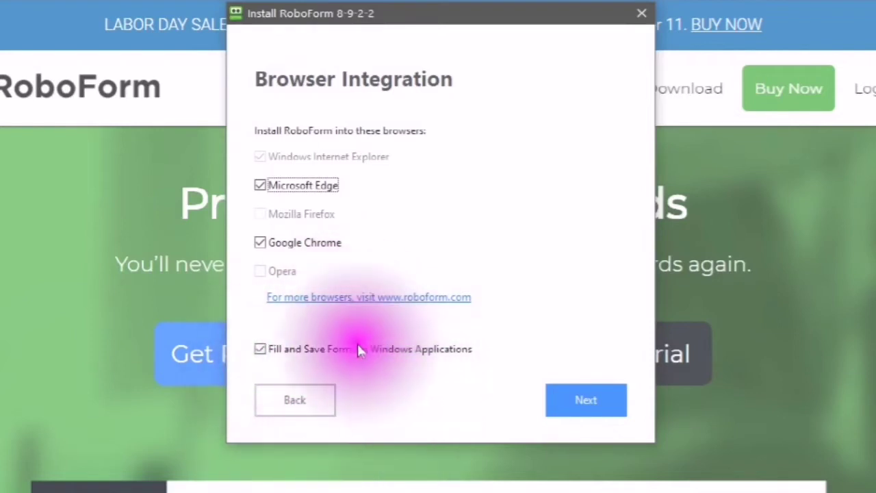
{"action": "left_click", "coordinate": [588, 403]}
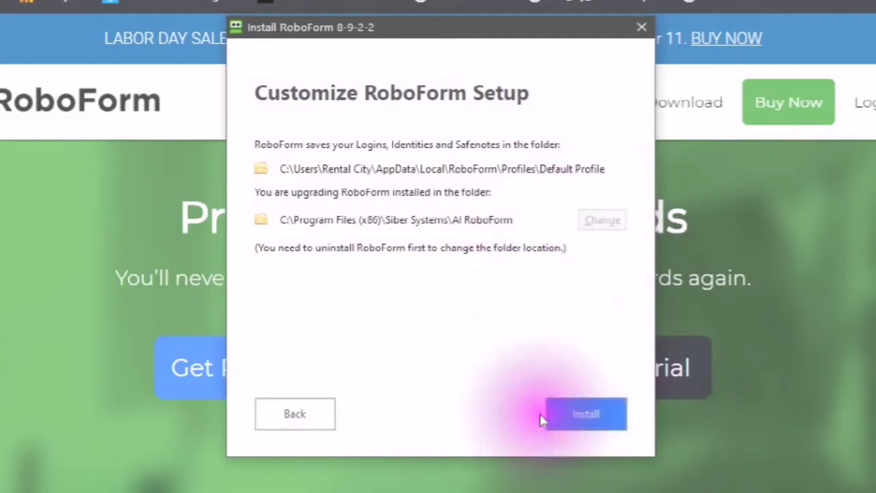
Step: Install RoboForm, confirming despite open applications and continuing without closing Chrome
{"action": "left_click", "coordinate": [584, 416]}
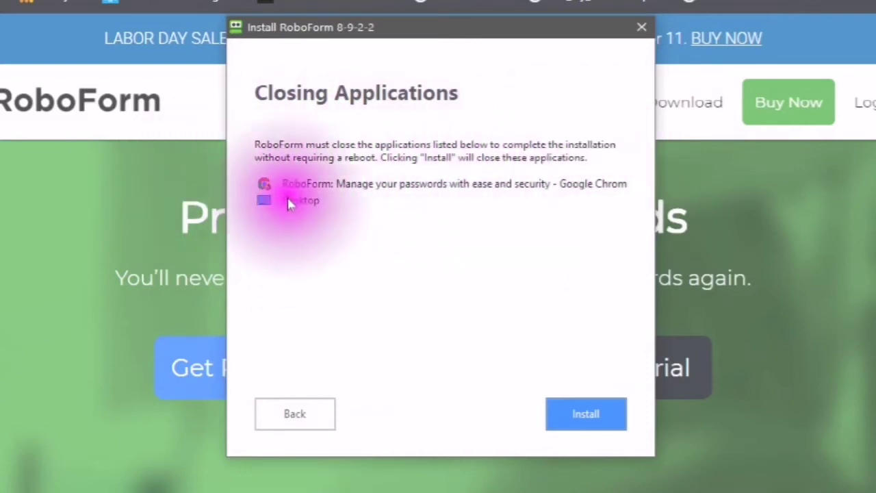
{"action": "left_click", "coordinate": [586, 410]}
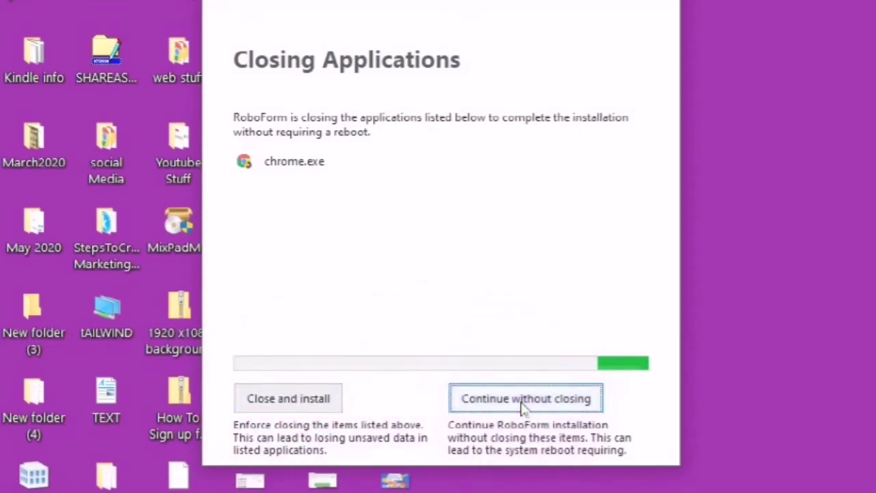
{"action": "left_click", "coordinate": [522, 404]}
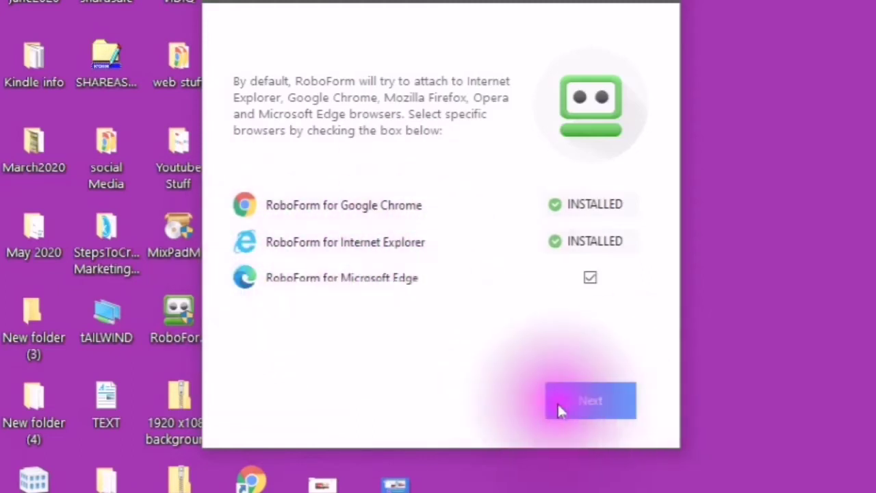
Step: Confirm attaching RoboForm to Chrome, Internet Explorer and Edge to complete setup
{"action": "left_click", "coordinate": [587, 403]}
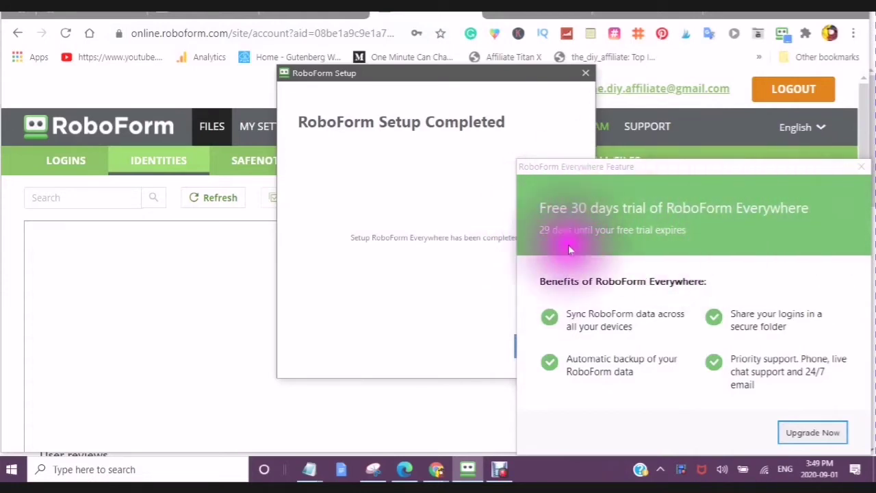
Step: Close the RoboForm Everywhere 30-day trial popup and acknowledge Setup Completed
{"action": "left_click", "coordinate": [862, 167]}
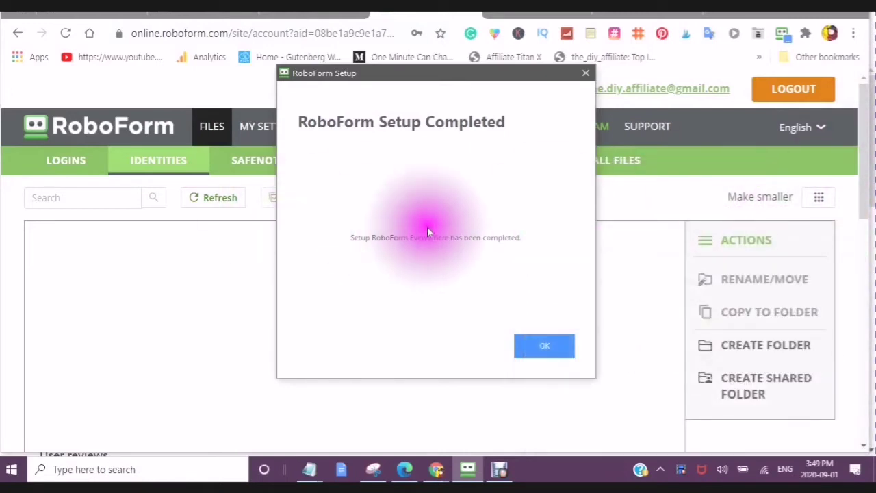
{"action": "left_click", "coordinate": [543, 347]}
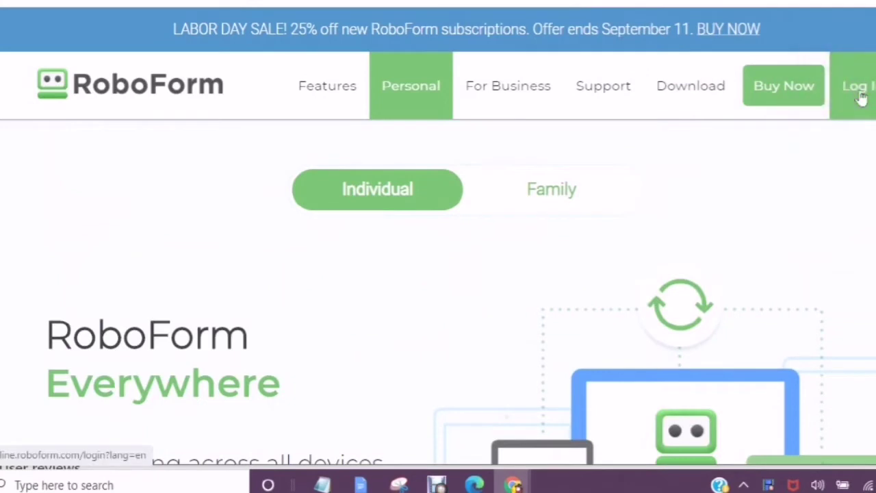
Step: Go through roboform.com's Log In page to the Create your RoboForm Account form's password field
{"action": "left_click", "coordinate": [860, 94]}
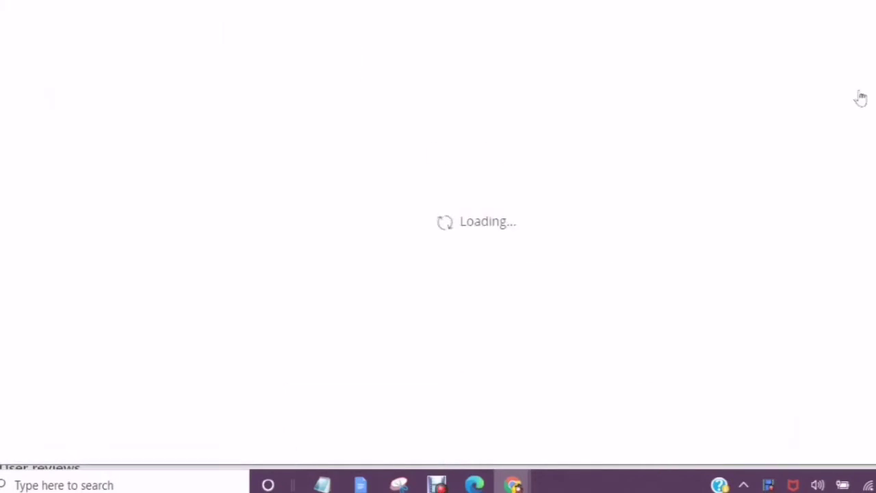
{"action": "scroll", "coordinate": [548, 190], "scroll_direction": "down", "scroll_amount": 3}
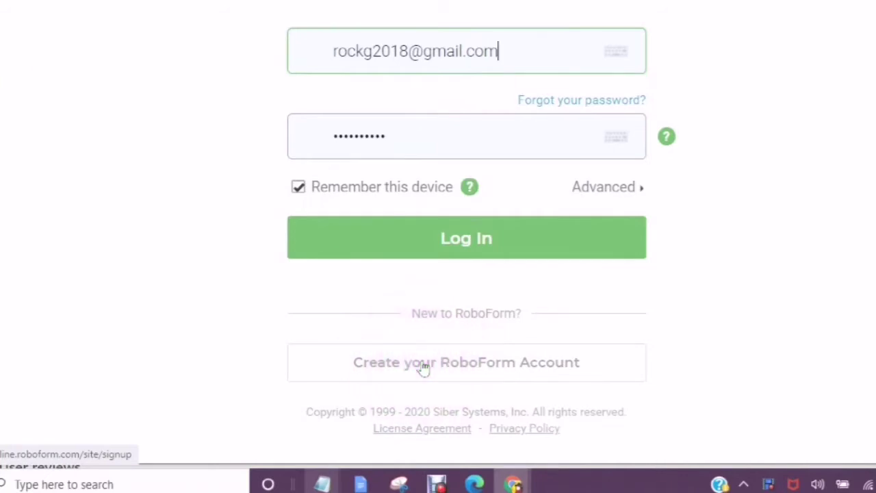
{"action": "left_click", "coordinate": [423, 368]}
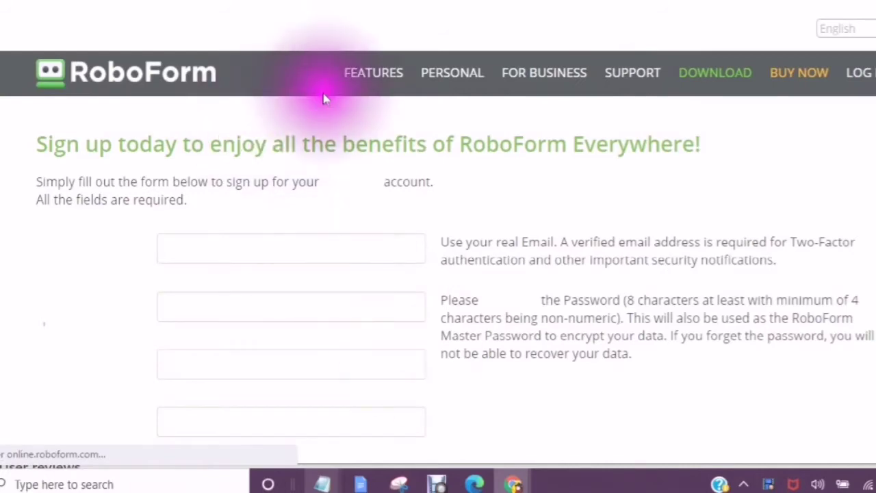
{"action": "scroll", "coordinate": [354, 170], "scroll_direction": "down", "scroll_amount": 3}
{"action": "scroll", "coordinate": [352, 309], "scroll_direction": "up", "scroll_amount": 2}
{"action": "left_click", "coordinate": [311, 242]}
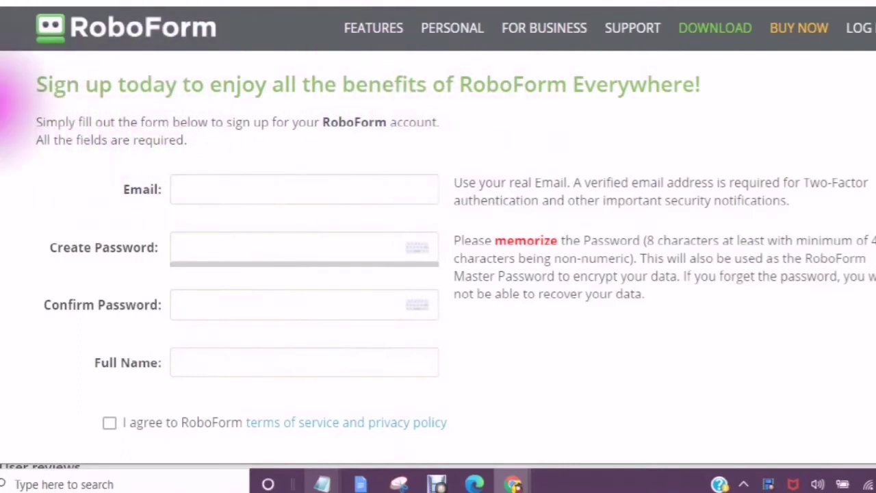
Step: Auto-fill the email and full name, then enter a master password in Create Password
{"action": "scroll", "coordinate": [260, 196], "scroll_direction": "down", "scroll_amount": 1}
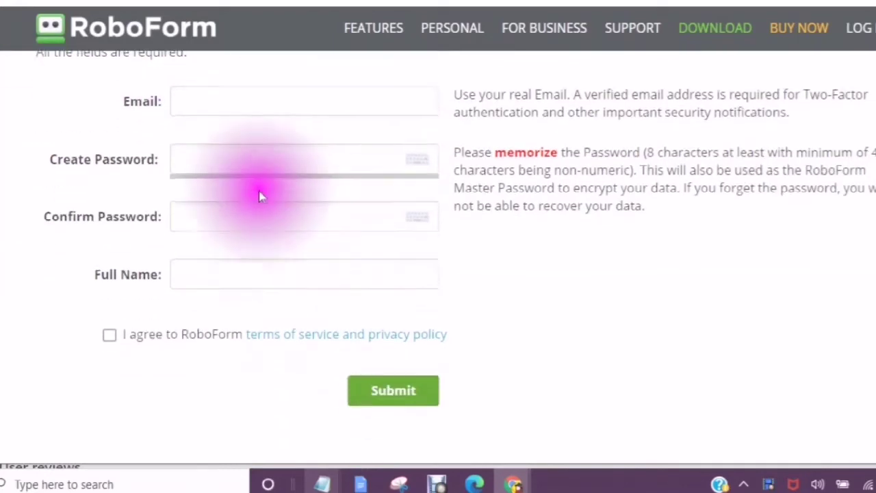
{"action": "scroll", "coordinate": [260, 196], "scroll_direction": "down", "scroll_amount": 1}
{"action": "scroll", "coordinate": [264, 215], "scroll_direction": "up", "scroll_amount": 2}
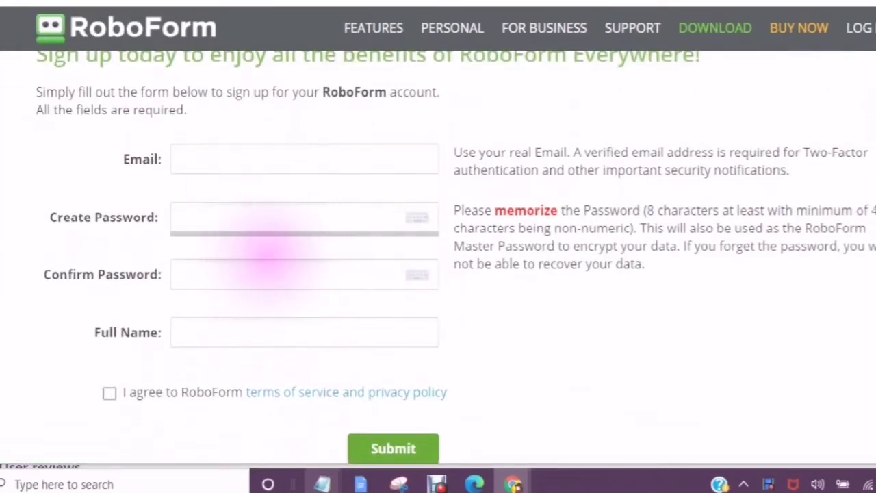
{"action": "left_click", "coordinate": [108, 219]}
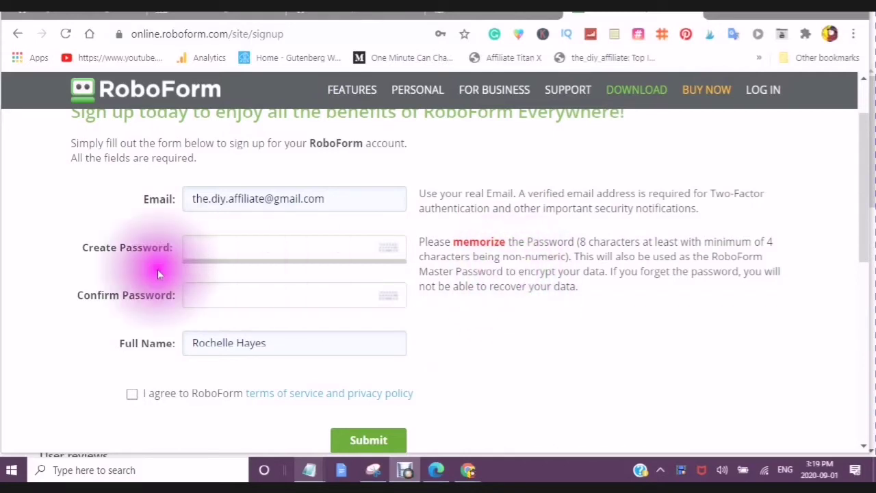
{"action": "left_click", "coordinate": [196, 247]}
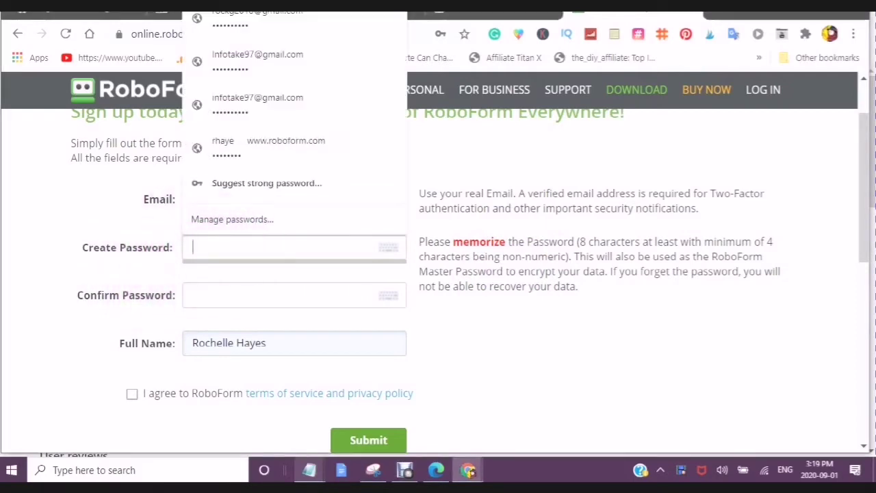
{"action": "type", "text": "a"}
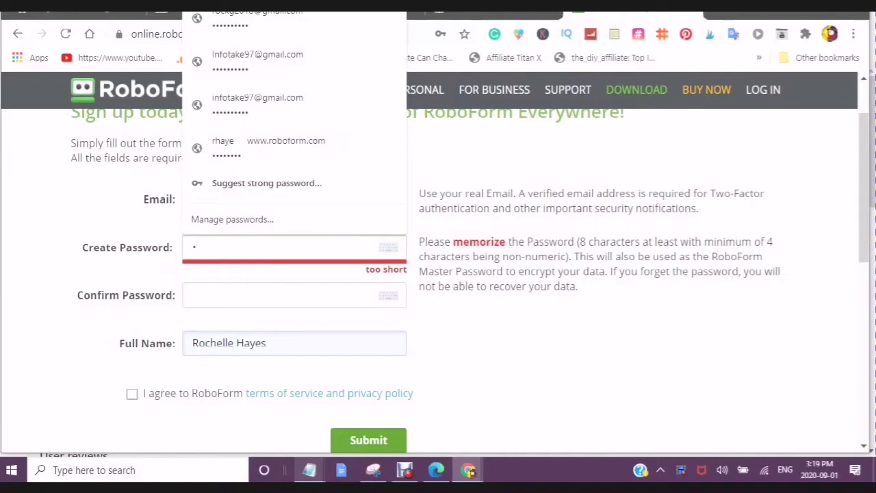
{"action": "type", "text": "aaaaaaa"}
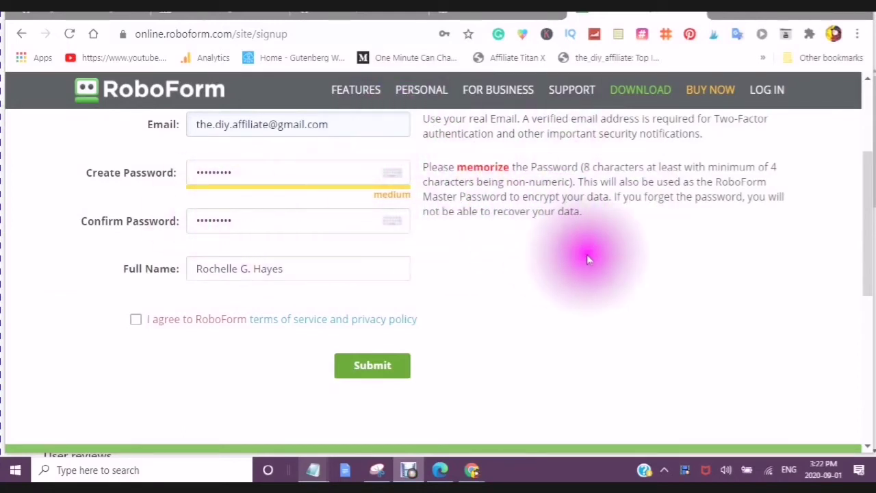
Step: Open a new blank Notepad window and type the master password into it
{"action": "mouse_move", "coordinate": [315, 472]}
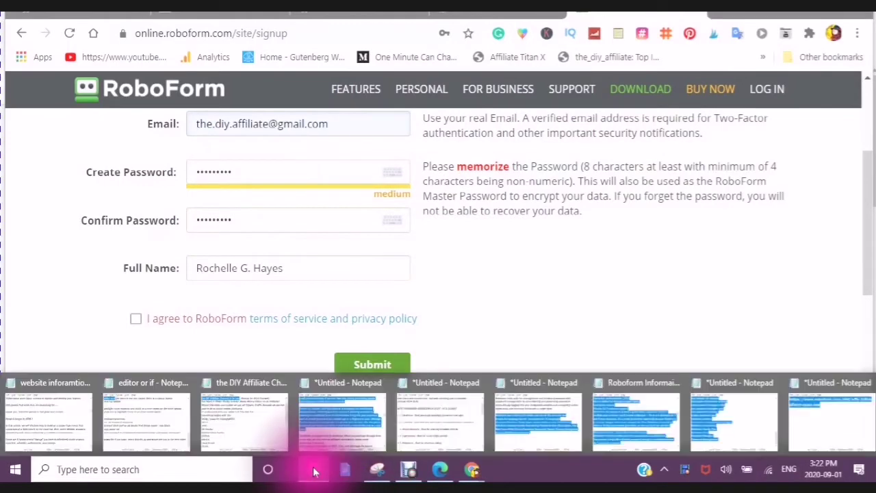
{"action": "left_click", "coordinate": [822, 418]}
{"action": "left_click", "coordinate": [280, 60]}
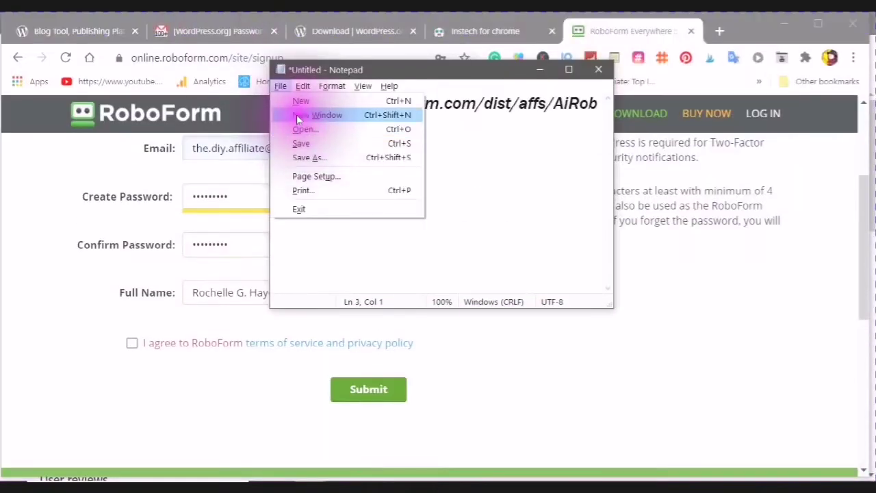
{"action": "left_click", "coordinate": [297, 116]}
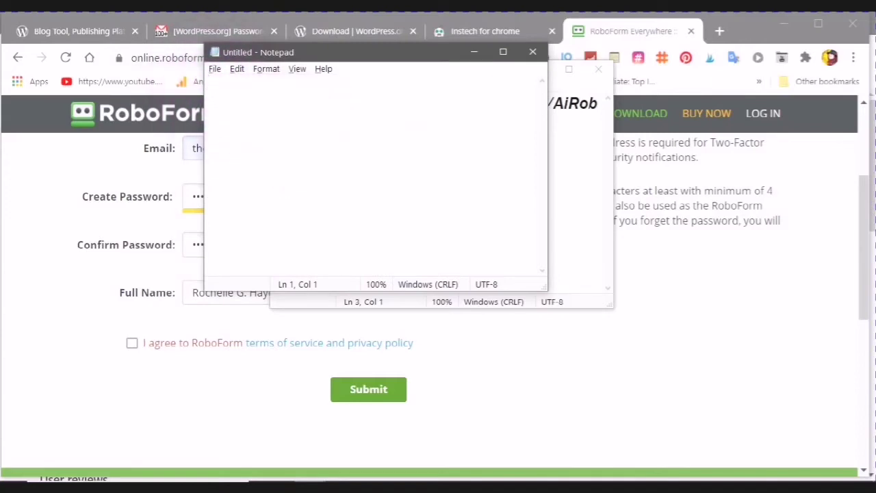
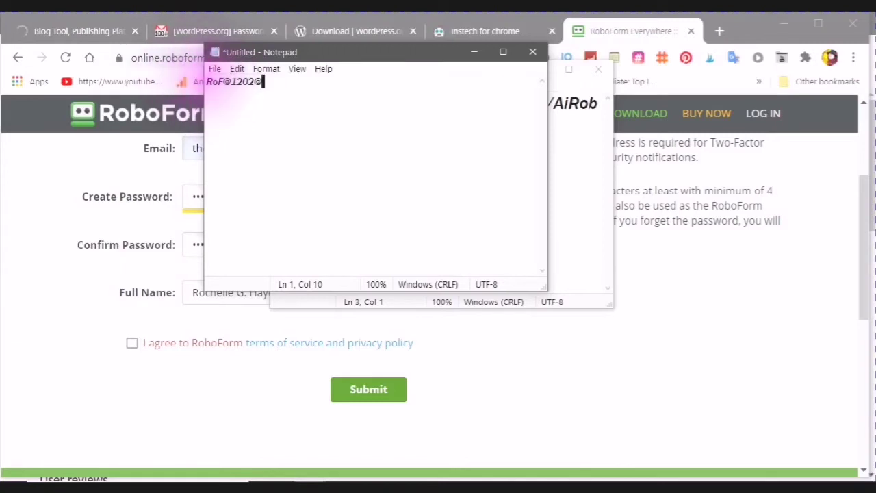
Step: Add the heading 'RoboForm Memory Master Password' above the password and select it
{"action": "left_click", "coordinate": [208, 82]}
{"action": "key", "text": "Return"}
{"action": "key", "text": "Return"}
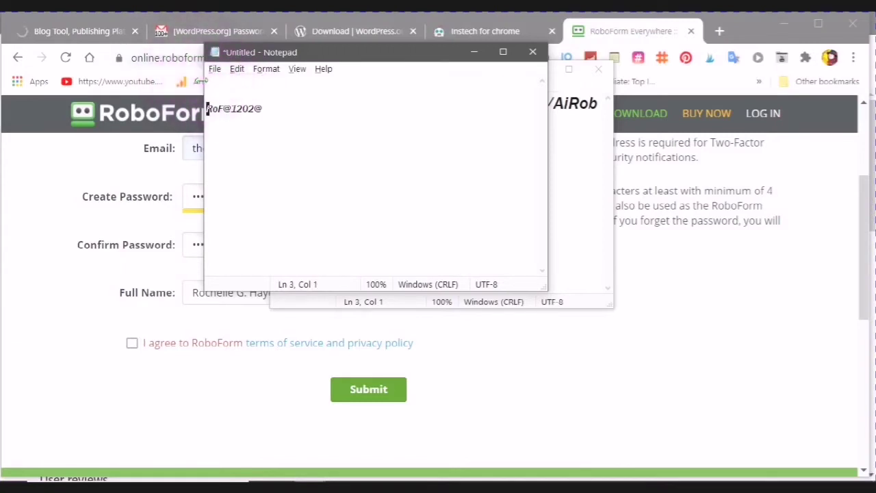
{"action": "left_click", "coordinate": [206, 82]}
{"action": "type", "text": "RoboForm"}
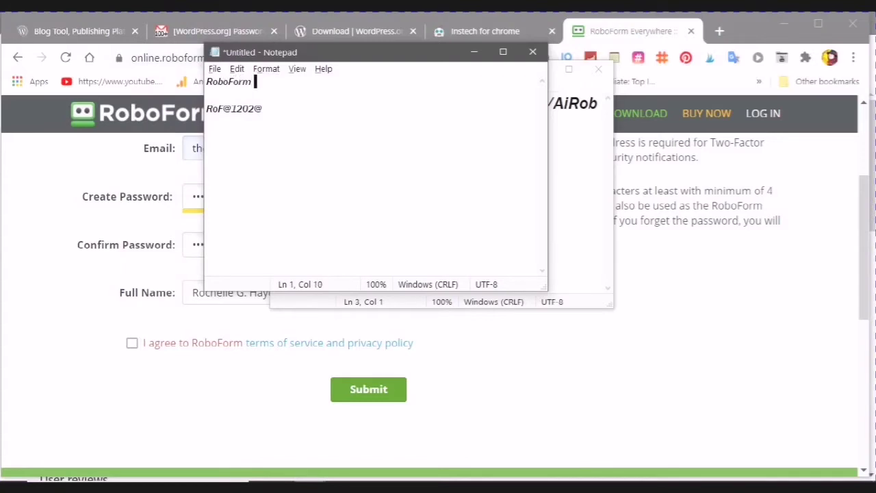
{"action": "type", "text": " Password"}
{"action": "key", "text": "BackSpace"}
{"action": "key", "text": "BackSpace"}
{"action": "key", "text": "BackSpace"}
{"action": "key", "text": "BackSpace"}
{"action": "key", "text": "BackSpace"}
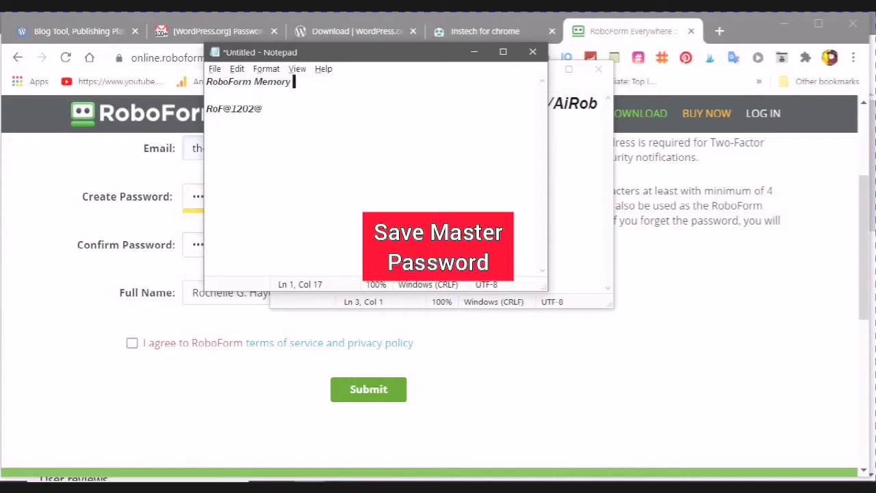
{"action": "type", "text": "Master Password"}
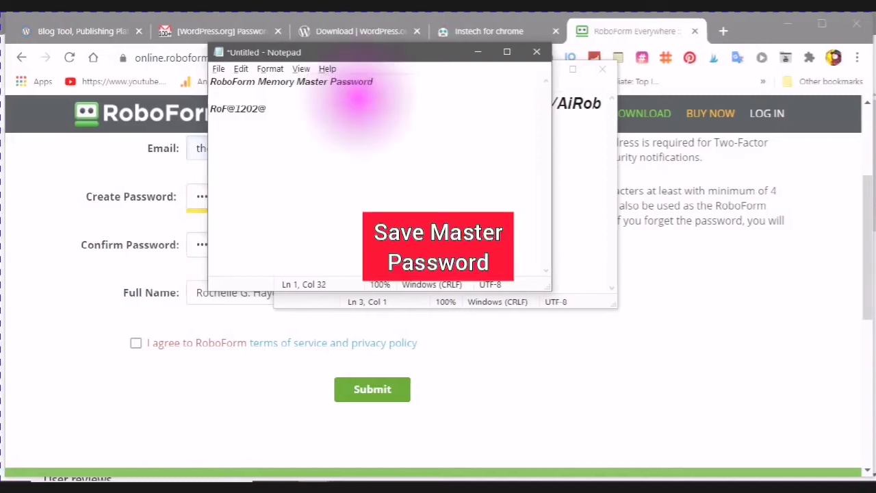
{"action": "left_click_drag", "start_coordinate": [373, 81], "coordinate": [211, 82]}
{"action": "right_click", "coordinate": [212, 87]}
Step: Copy the note's heading and paste it as the Save As file name 'RoboForm Memory Master Password'
{"action": "left_click", "coordinate": [104, 125]}
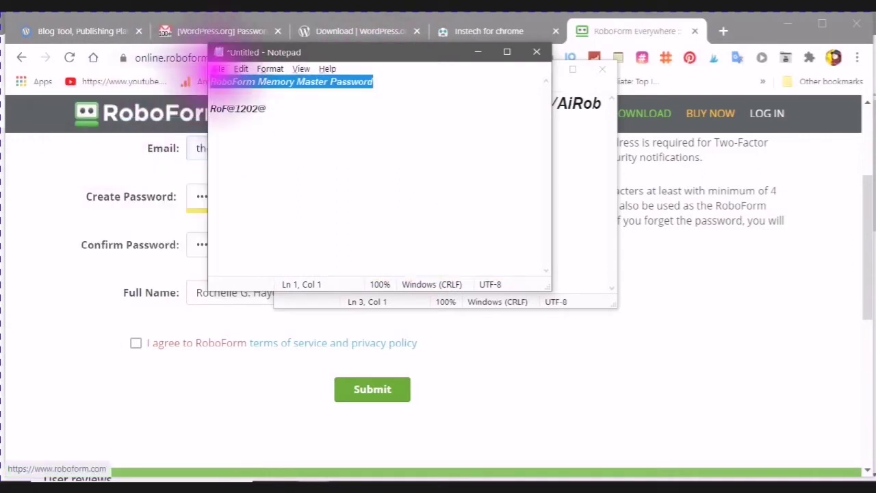
{"action": "left_click", "coordinate": [219, 69]}
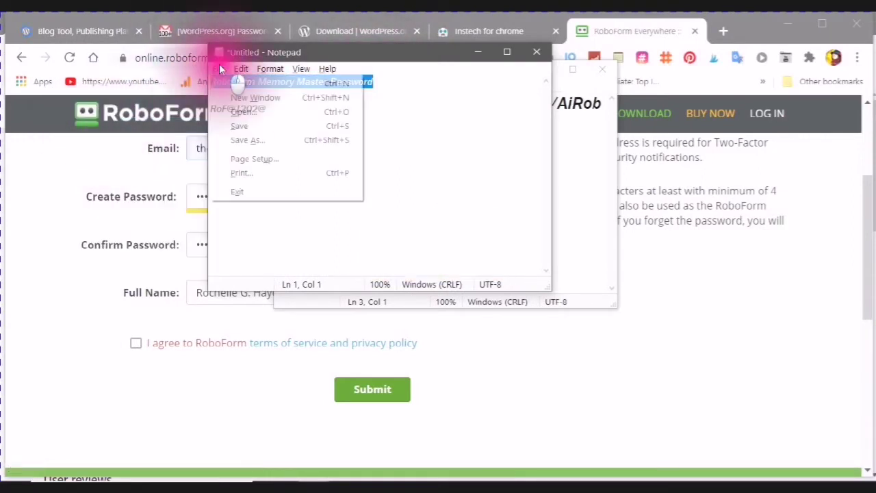
{"action": "left_click", "coordinate": [234, 140]}
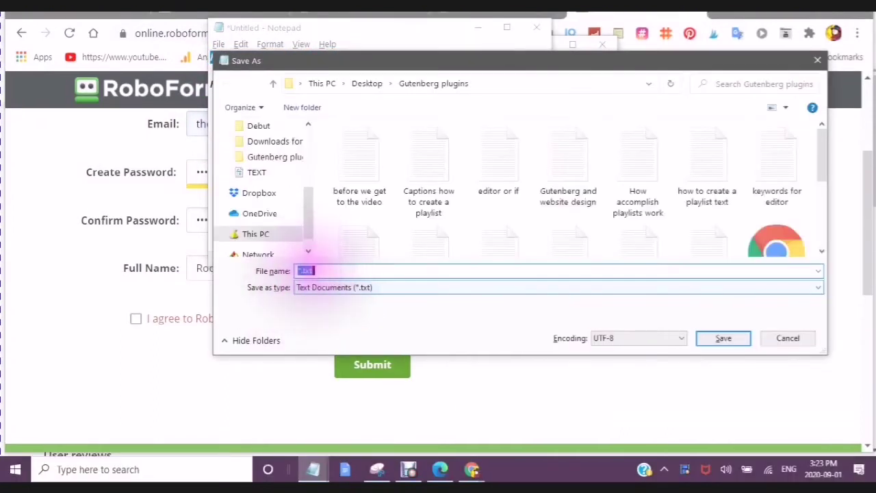
{"action": "right_click", "coordinate": [306, 271]}
{"action": "left_click", "coordinate": [186, 322]}
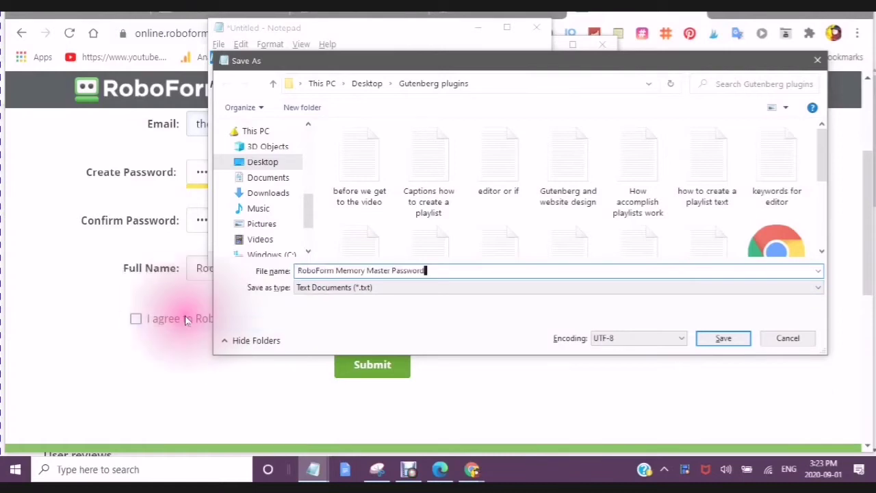
Step: Save the password note, then accept RoboForm's terms and submit the sign-up form
{"action": "left_click", "coordinate": [722, 337]}
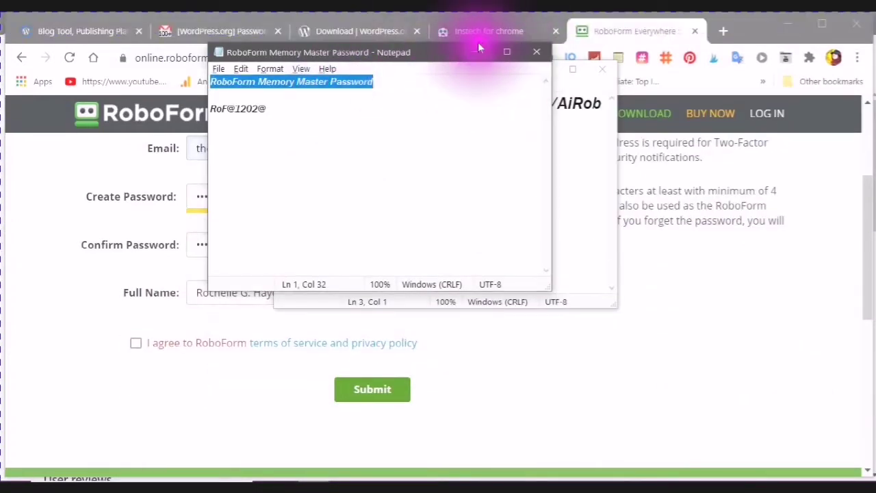
{"action": "left_click", "coordinate": [477, 51]}
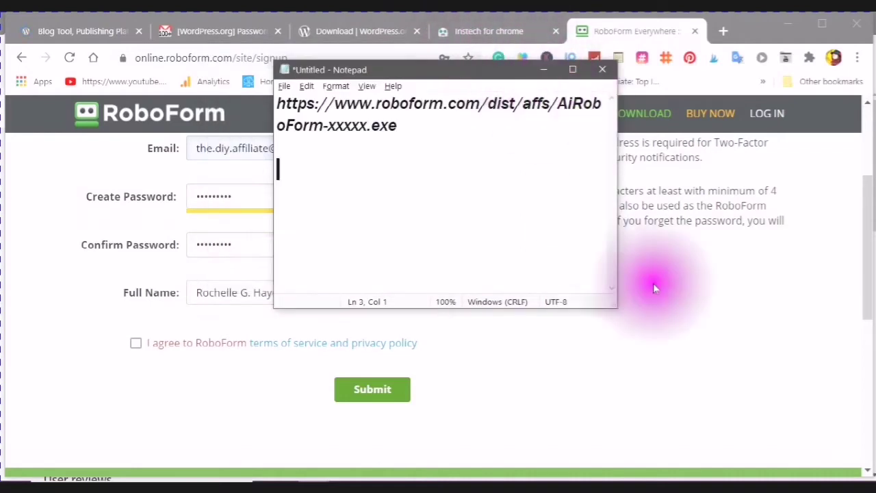
{"action": "scroll", "coordinate": [221, 383], "scroll_direction": "down", "scroll_amount": 1}
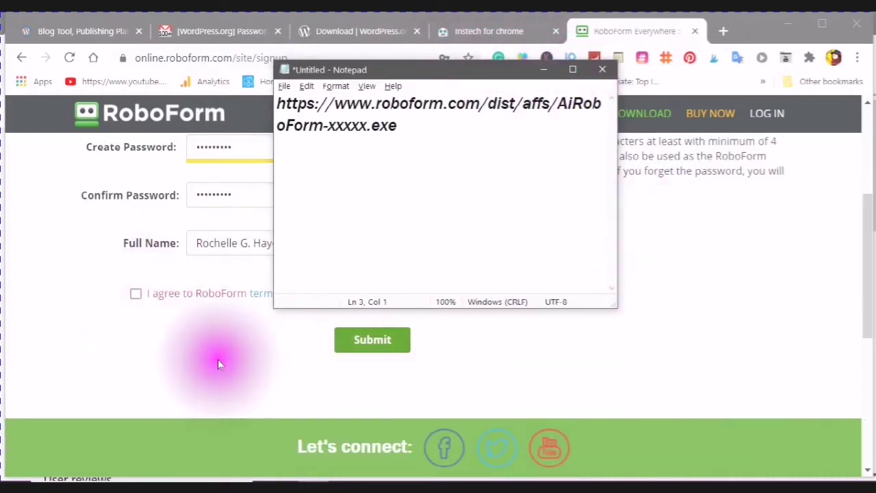
{"action": "left_click", "coordinate": [217, 359]}
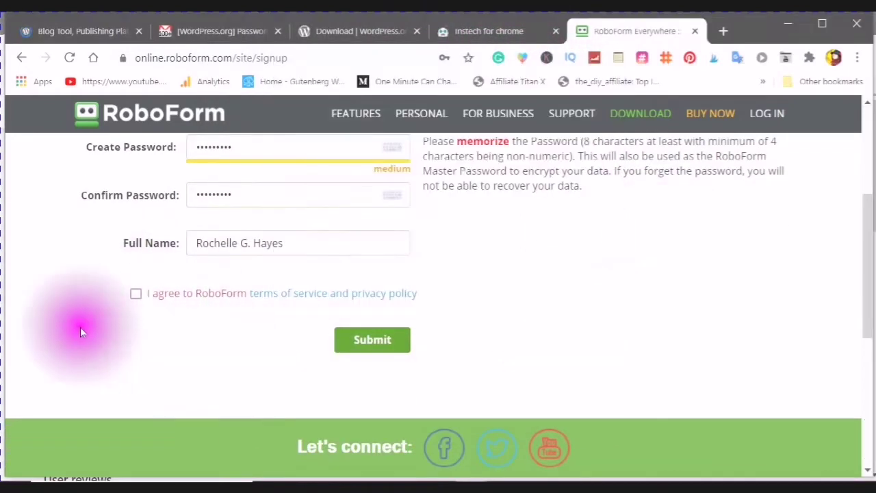
{"action": "left_click", "coordinate": [137, 294]}
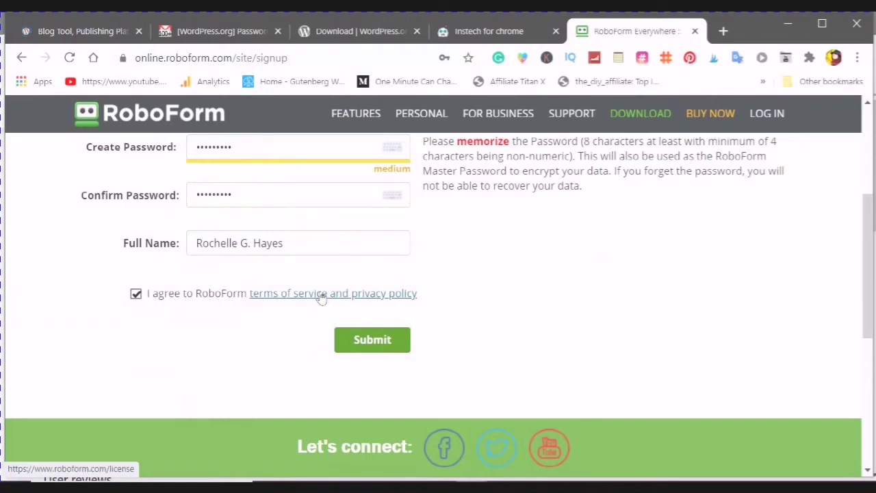
{"action": "left_click", "coordinate": [355, 341]}
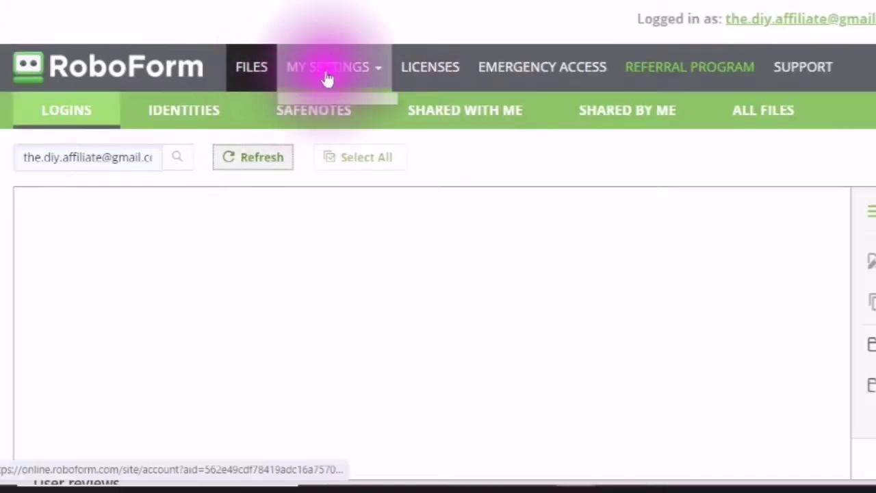
Step: Go to My Settings and click Verify next to Current Email to request a code
{"action": "left_click", "coordinate": [323, 73]}
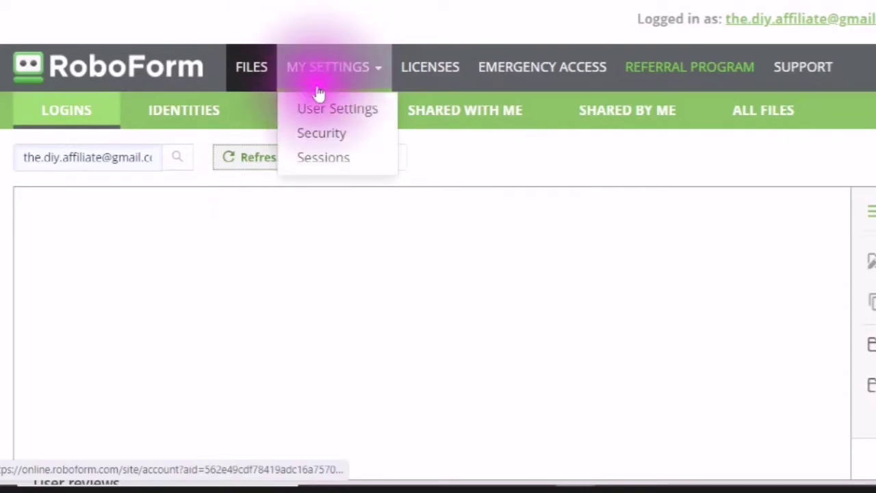
{"action": "left_click", "coordinate": [336, 136]}
{"action": "left_click", "coordinate": [416, 254]}
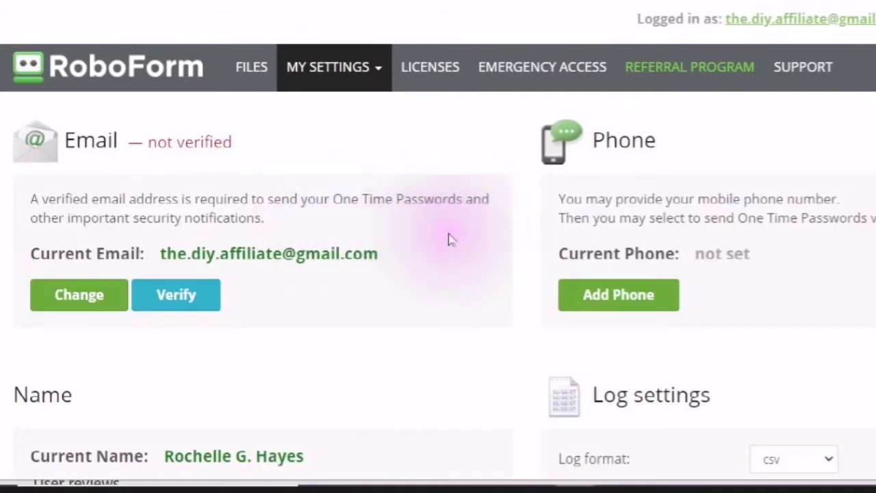
{"action": "scroll", "coordinate": [459, 246], "scroll_direction": "down", "scroll_amount": 1}
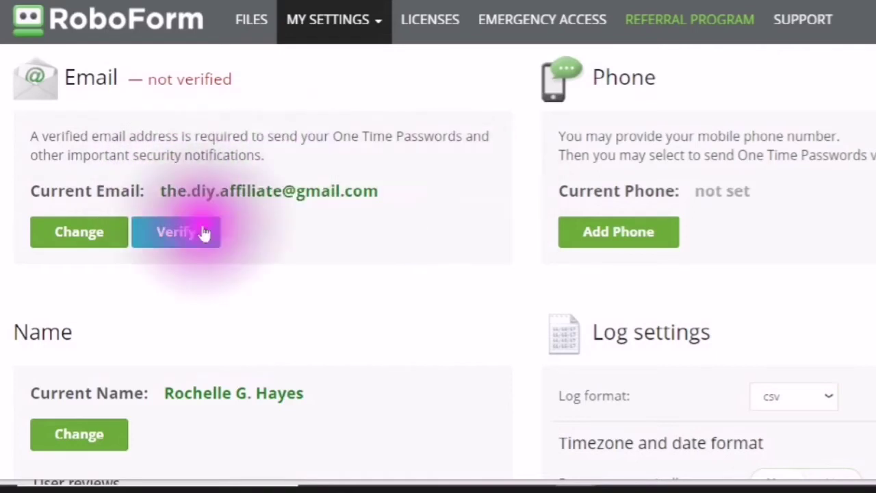
{"action": "left_click", "coordinate": [165, 241]}
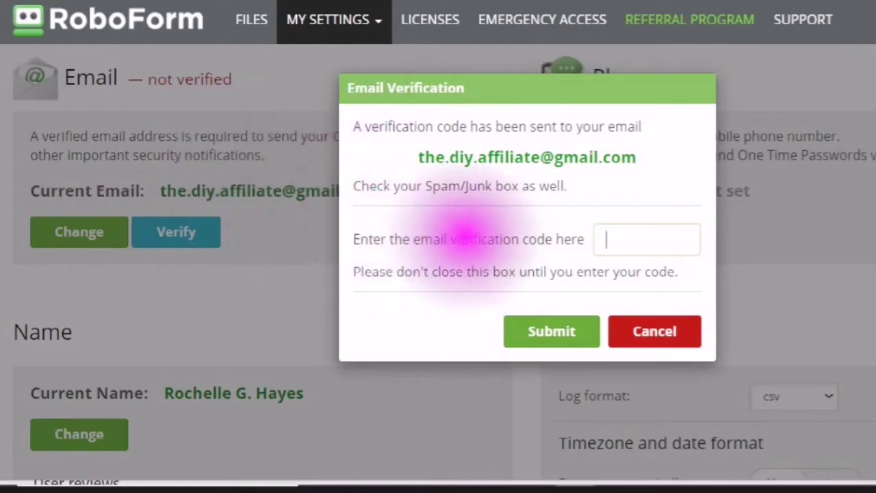
Step: Enter the six-digit verification code from the e-mail and submit it
{"action": "left_click", "coordinate": [626, 231]}
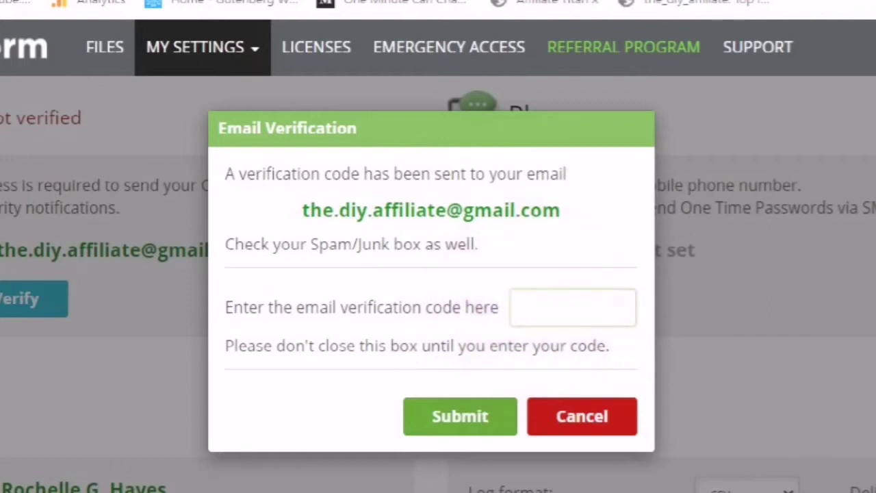
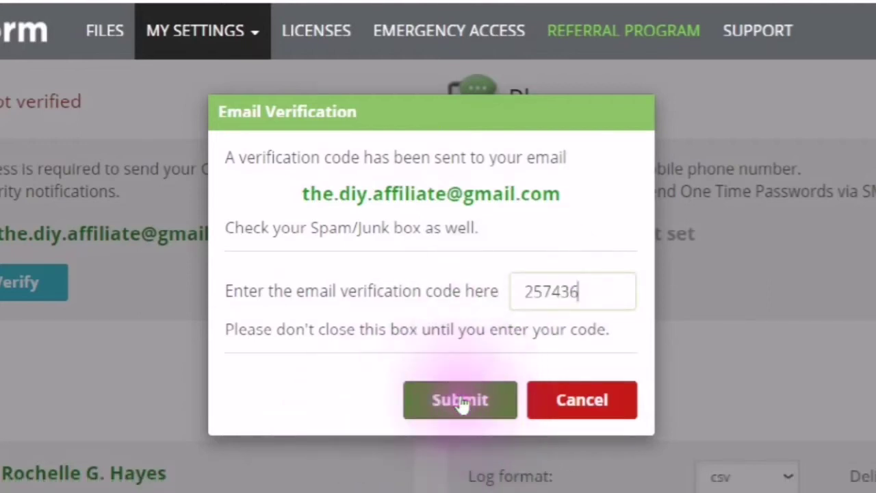
{"action": "left_click", "coordinate": [462, 419]}
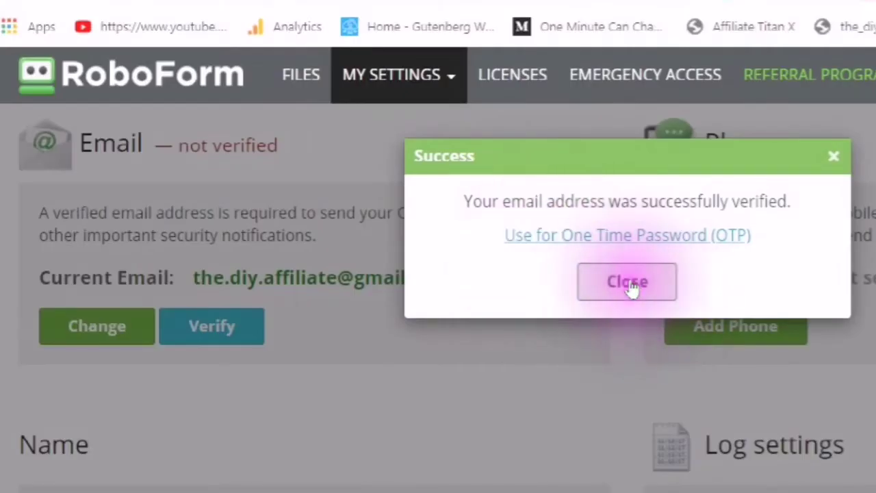
Step: Dismiss the verification success message, keep csv as the log format and submit Log settings
{"action": "left_click", "coordinate": [626, 288]}
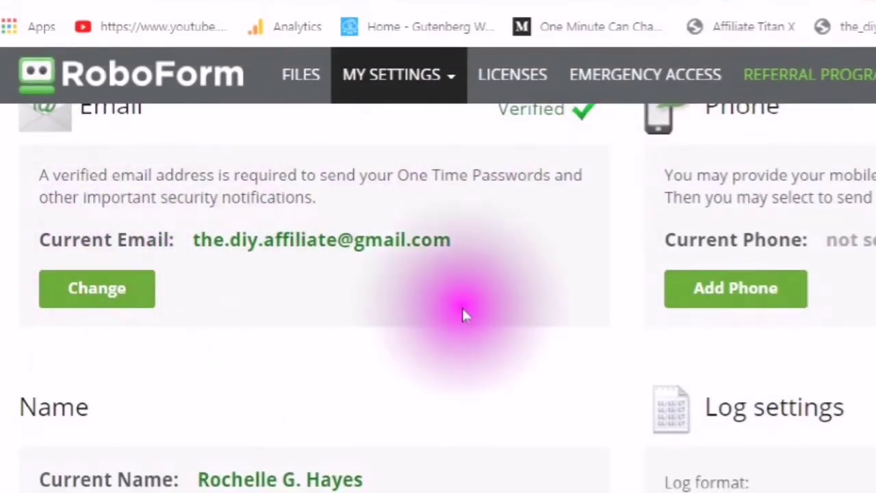
{"action": "scroll", "coordinate": [406, 308], "scroll_direction": "down", "scroll_amount": 1}
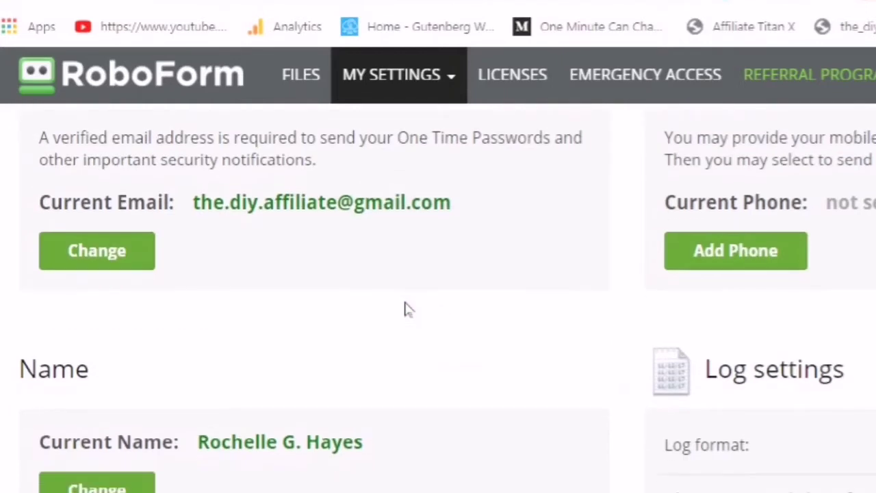
{"action": "scroll", "coordinate": [405, 310], "scroll_direction": "up", "scroll_amount": 2}
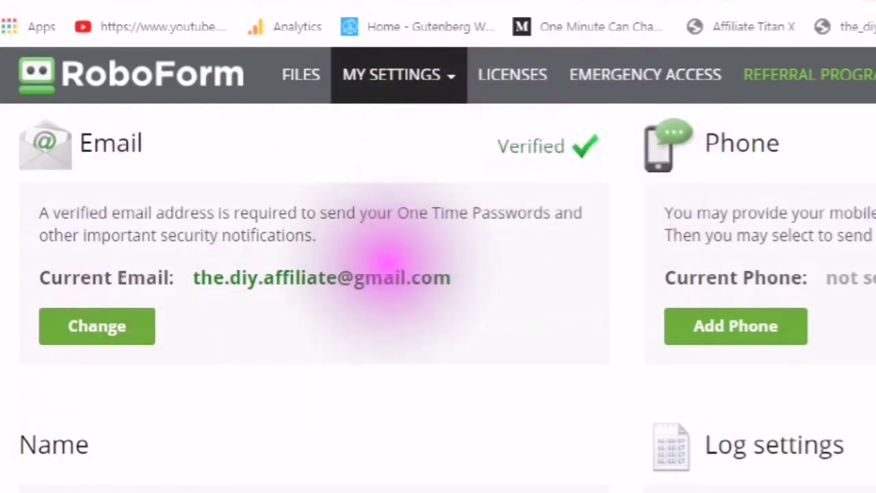
{"action": "scroll", "coordinate": [387, 264], "scroll_direction": "down", "scroll_amount": 4}
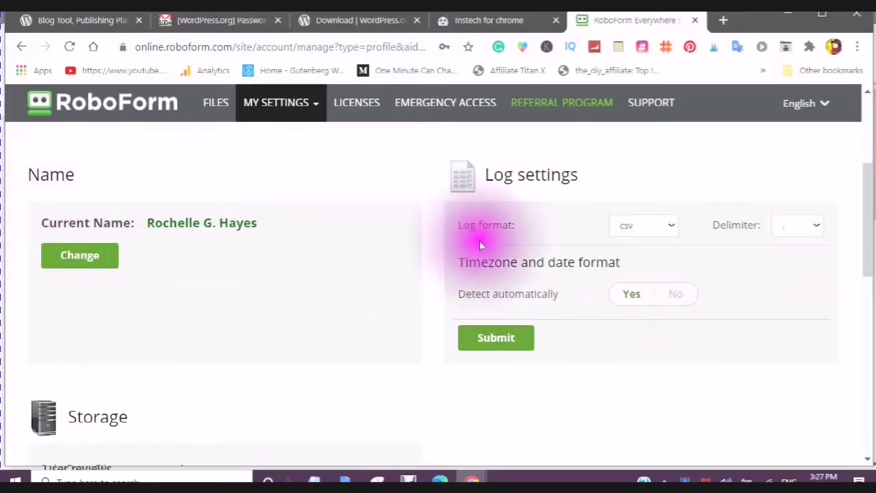
{"action": "scroll", "coordinate": [483, 245], "scroll_direction": "up", "scroll_amount": 1}
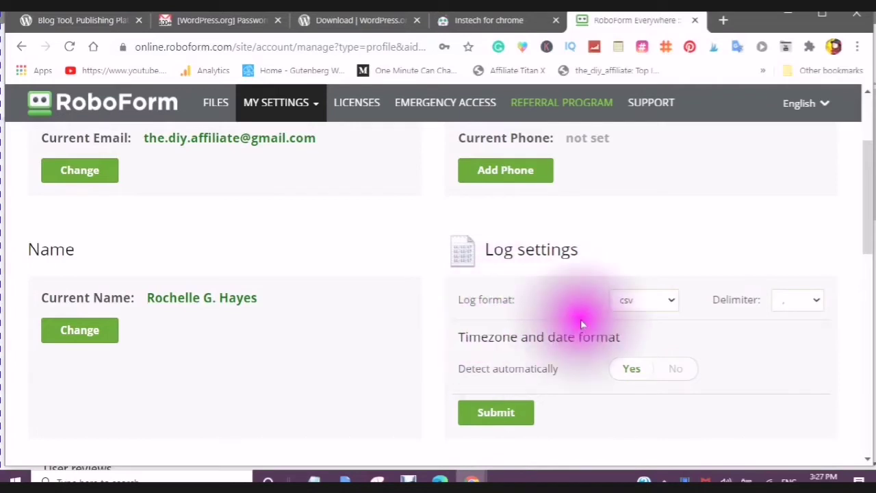
{"action": "left_click", "coordinate": [671, 302]}
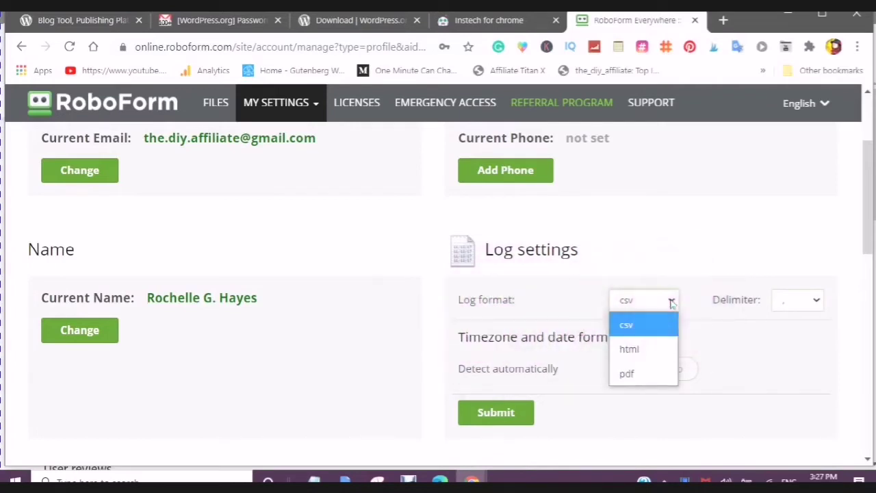
{"action": "left_click", "coordinate": [574, 297]}
{"action": "scroll", "coordinate": [541, 301], "scroll_direction": "down", "scroll_amount": 1}
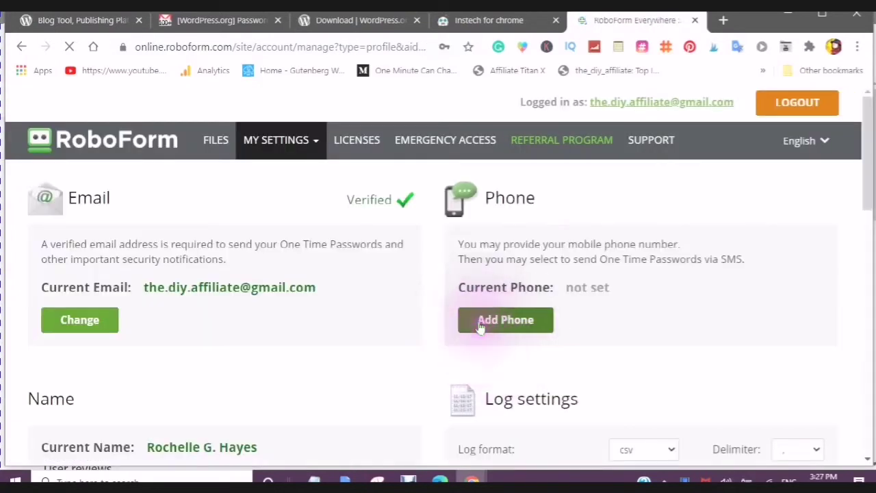
{"action": "left_click", "coordinate": [468, 322]}
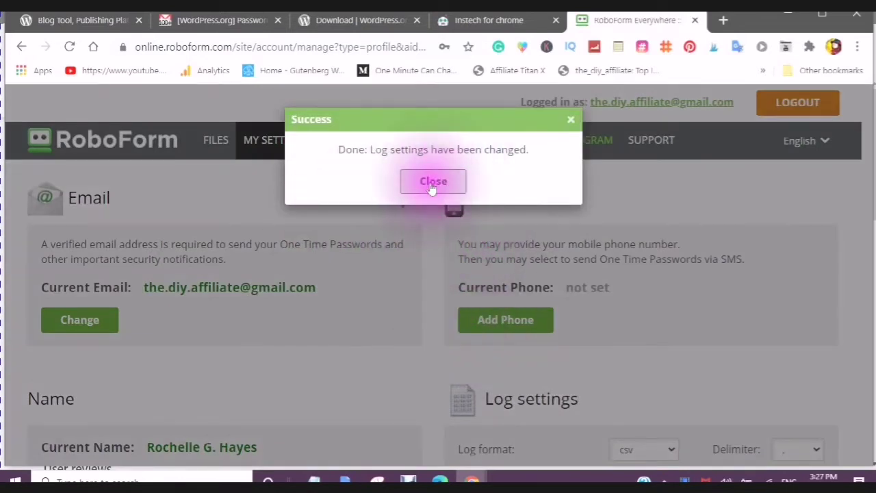
Step: Close the log settings confirmation, choose Add Phone, and type and select a phone number
{"action": "left_click", "coordinate": [432, 185]}
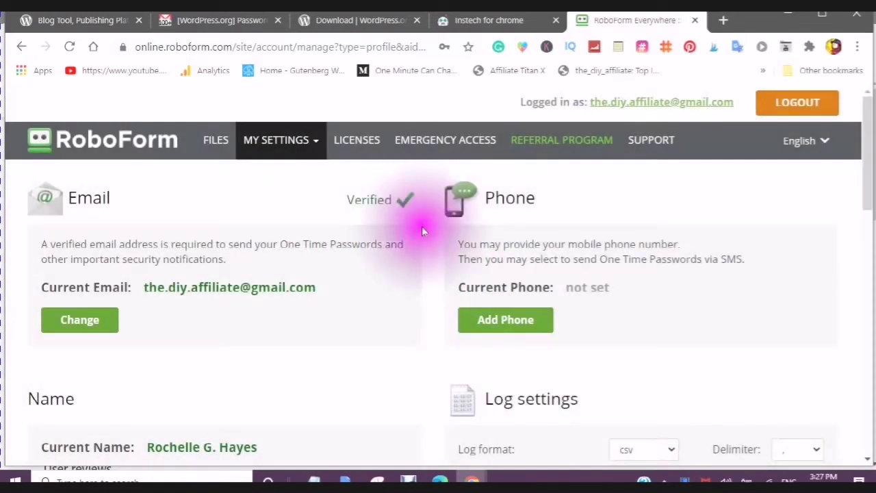
{"action": "left_click", "coordinate": [500, 321]}
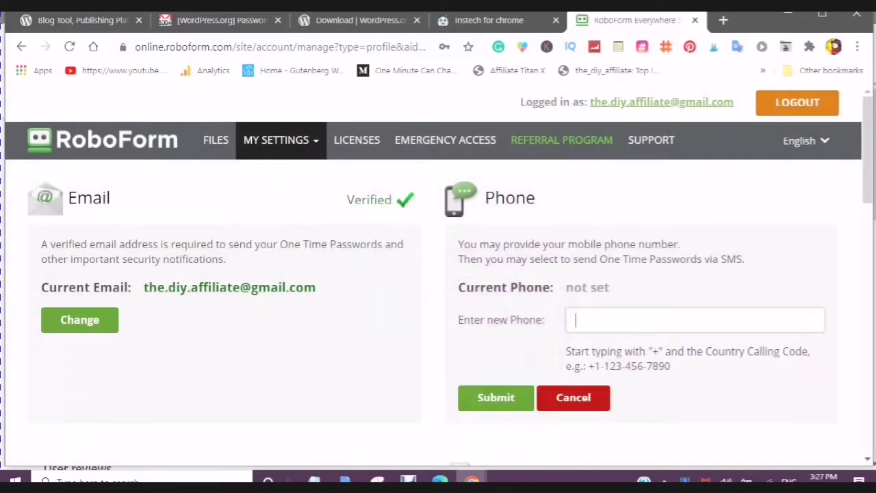
{"action": "left_click", "coordinate": [583, 322]}
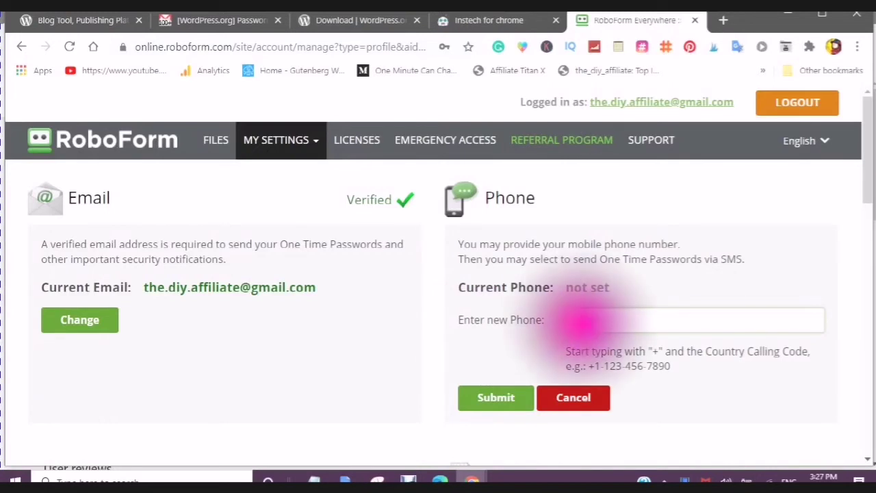
{"action": "left_click_drag", "start_coordinate": [643, 306], "coordinate": [528, 293]}
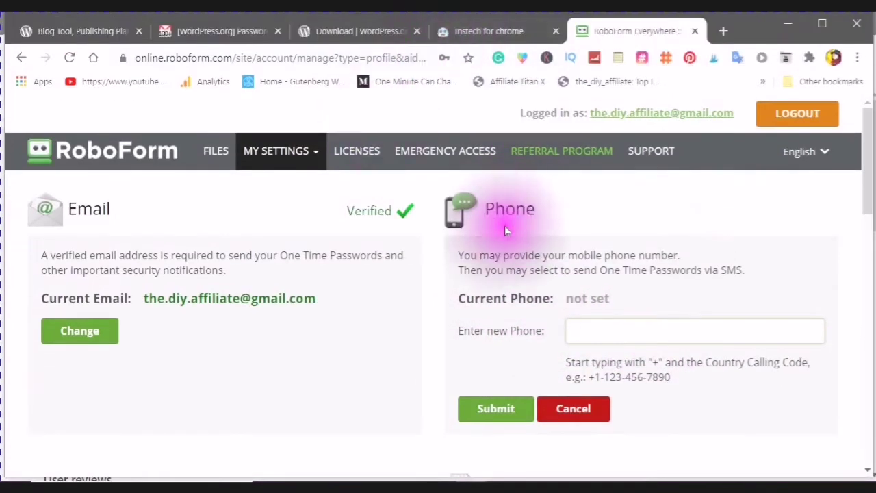
Step: Scroll through the settings page and go to the account licenses page
{"action": "scroll", "coordinate": [421, 335], "scroll_direction": "down", "scroll_amount": 3}
{"action": "scroll", "coordinate": [417, 333], "scroll_direction": "down", "scroll_amount": 3}
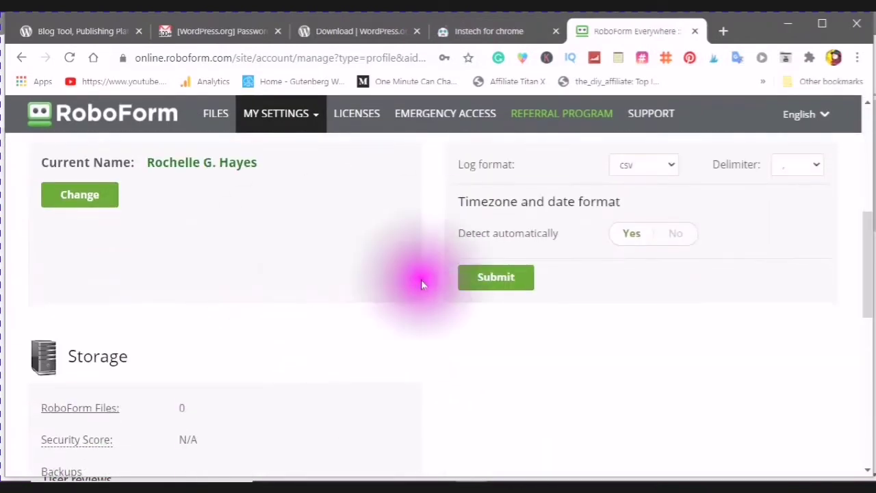
{"action": "scroll", "coordinate": [378, 287], "scroll_direction": "down", "scroll_amount": 2}
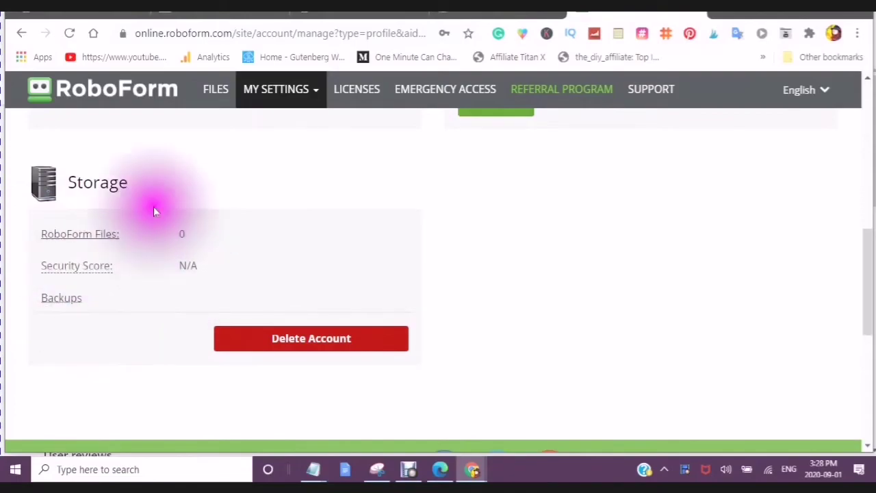
{"action": "scroll", "coordinate": [136, 185], "scroll_direction": "up", "scroll_amount": 5}
{"action": "scroll", "coordinate": [124, 168], "scroll_direction": "up", "scroll_amount": 5}
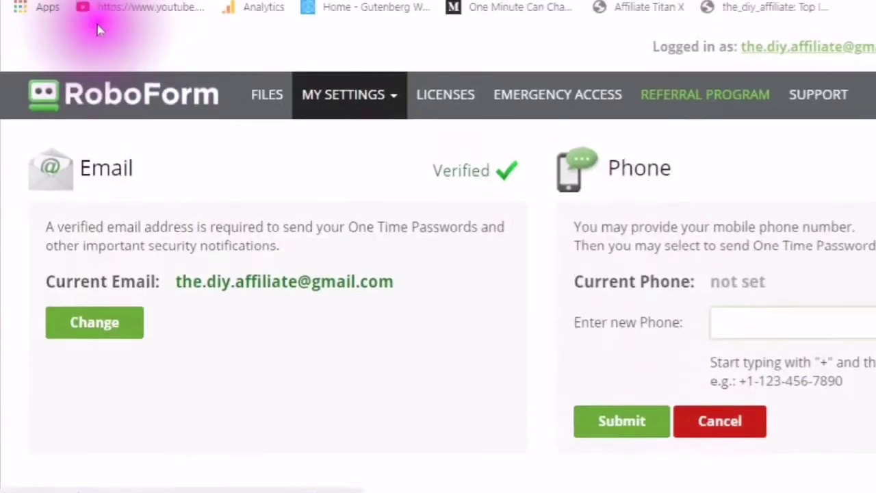
{"action": "left_click", "coordinate": [444, 102]}
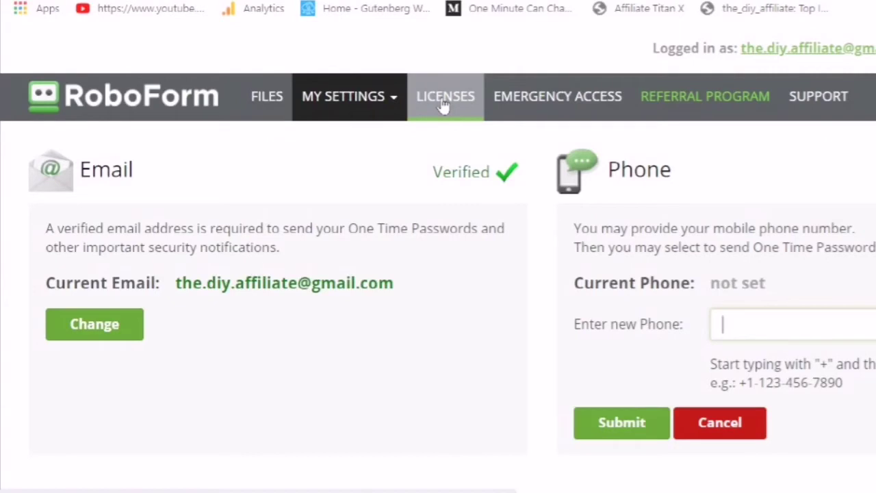
Step: Open Emergency Access and check both the My Emergency Contacts and I Am Emergency Contact For lists
{"action": "left_click", "coordinate": [558, 96]}
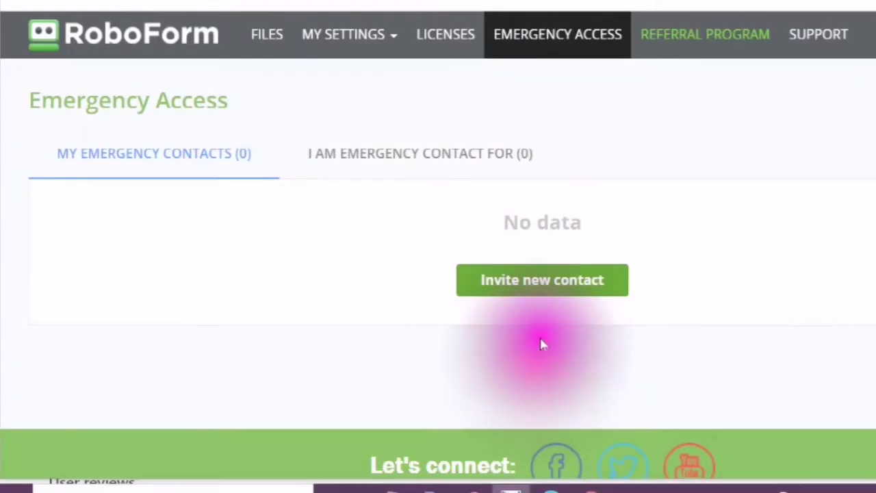
{"action": "left_click", "coordinate": [384, 226]}
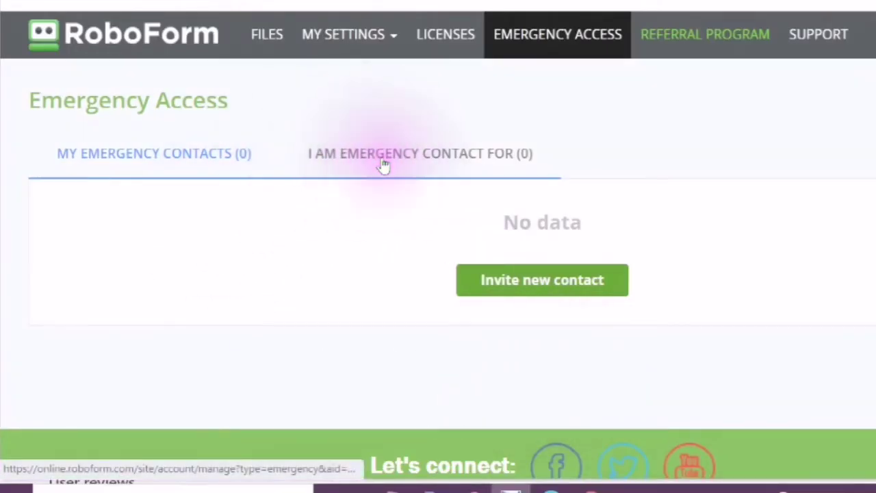
{"action": "left_click", "coordinate": [73, 140]}
{"action": "left_click", "coordinate": [585, 295]}
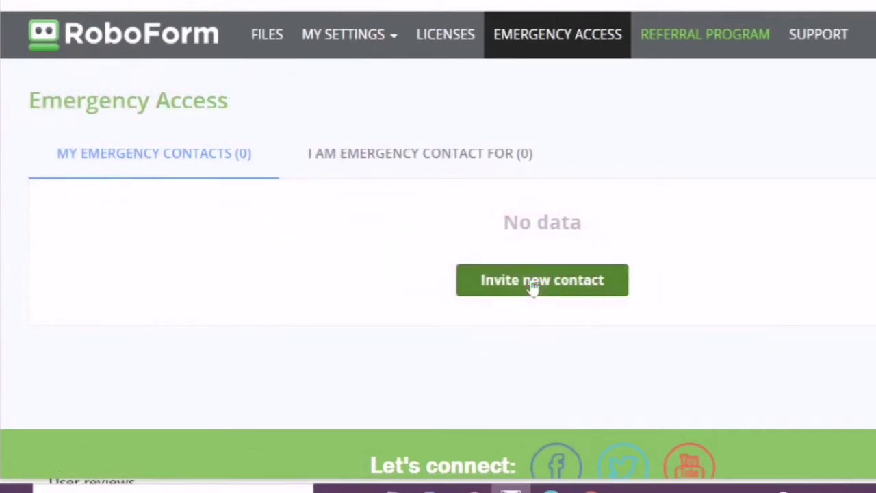
{"action": "left_click", "coordinate": [399, 169]}
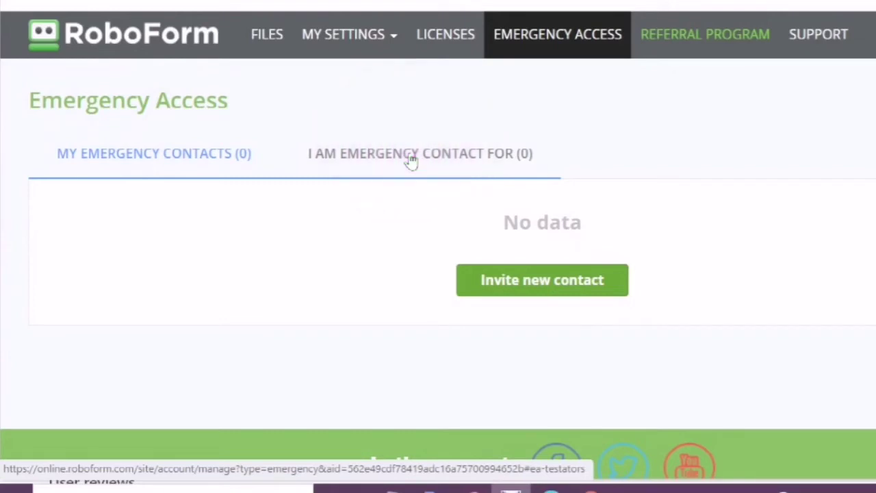
{"action": "scroll", "coordinate": [409, 172], "scroll_direction": "down", "scroll_amount": 2}
{"action": "scroll", "coordinate": [407, 180], "scroll_direction": "up", "scroll_amount": 2}
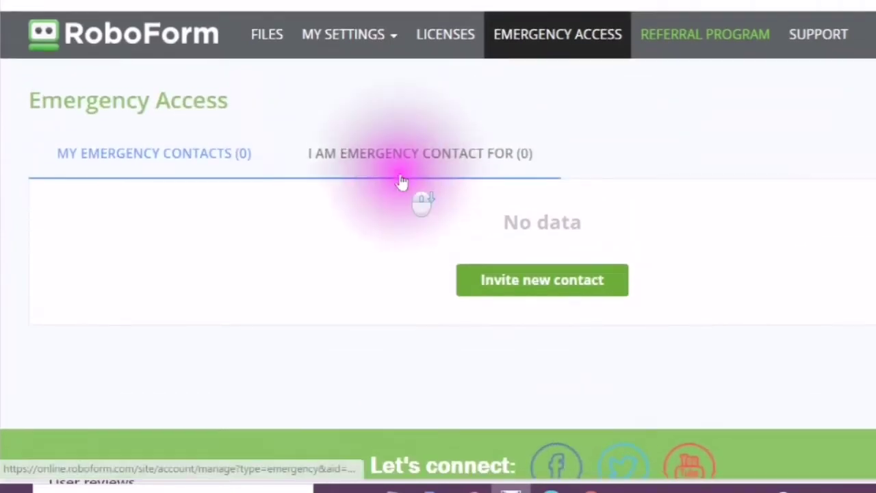
{"action": "scroll", "coordinate": [402, 181], "scroll_direction": "down", "scroll_amount": 1}
{"action": "left_click", "coordinate": [398, 174]}
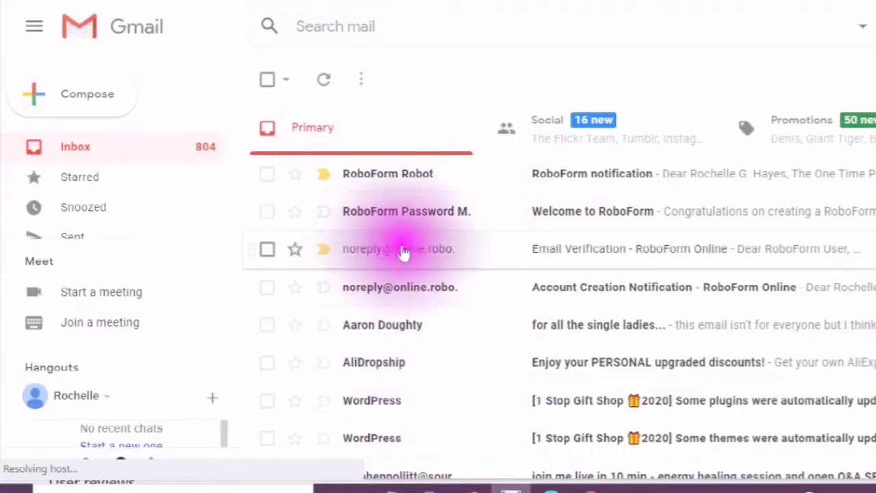
Step: Open the Account Creation Notification e-mail and follow its 'Confirm the account creation' link
{"action": "left_click", "coordinate": [592, 255]}
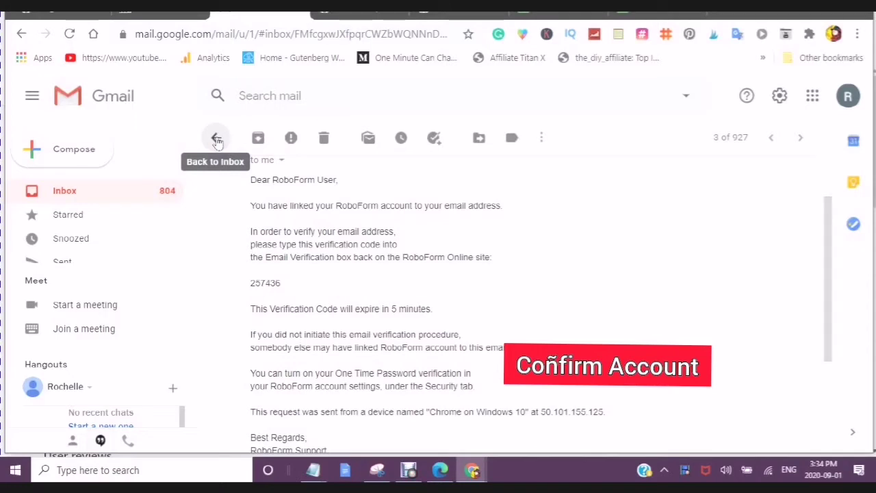
{"action": "left_click", "coordinate": [217, 140]}
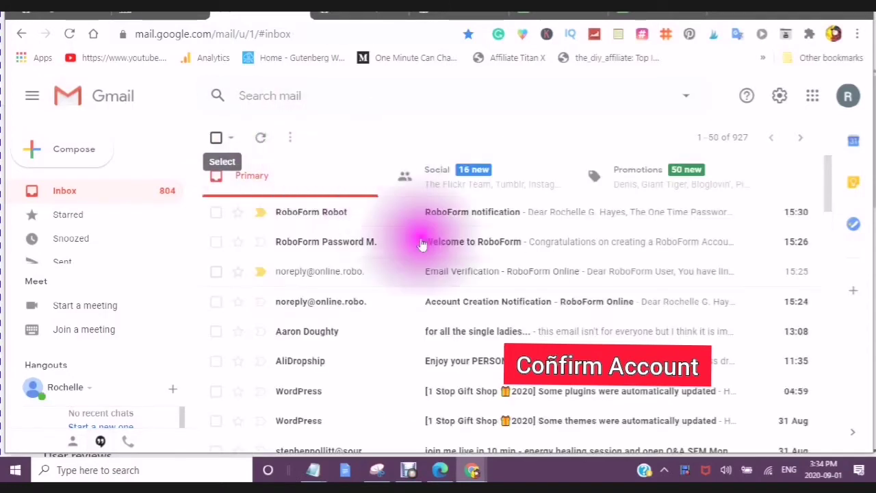
{"action": "left_click", "coordinate": [479, 308]}
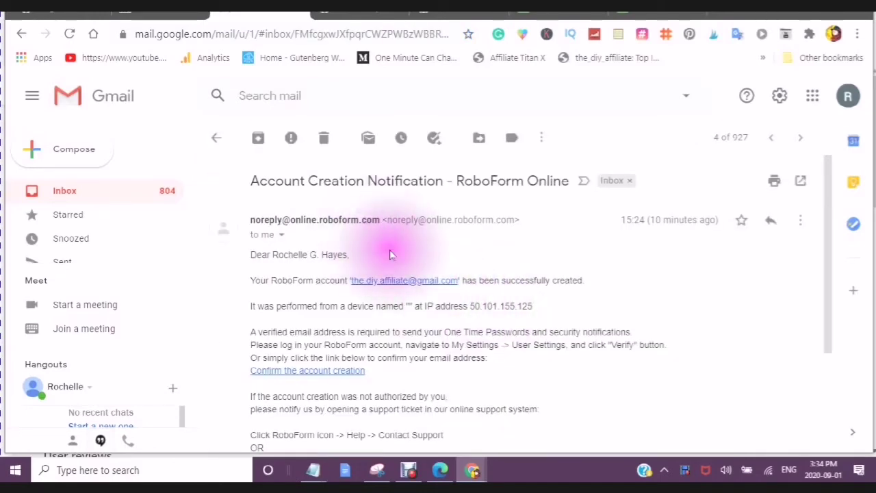
{"action": "scroll", "coordinate": [393, 260], "scroll_direction": "down", "scroll_amount": 3}
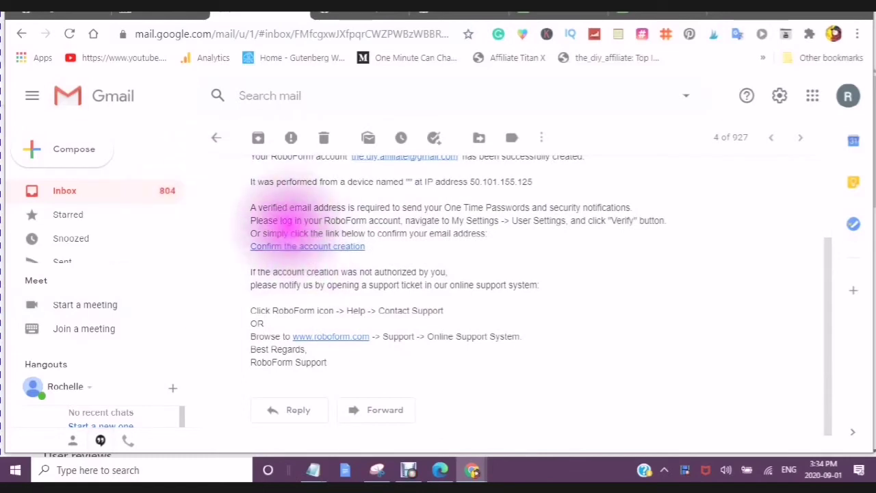
{"action": "scroll", "coordinate": [285, 209], "scroll_direction": "up", "scroll_amount": 3}
{"action": "scroll", "coordinate": [289, 215], "scroll_direction": "down", "scroll_amount": 2}
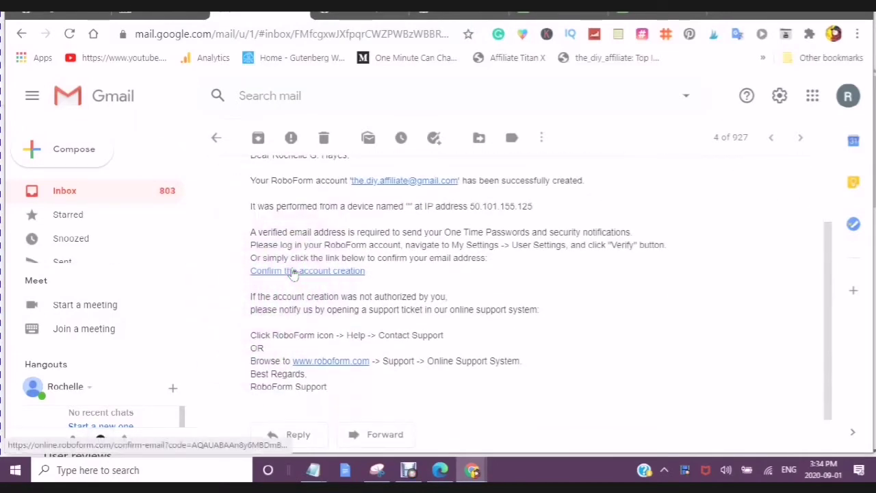
{"action": "left_click", "coordinate": [293, 272]}
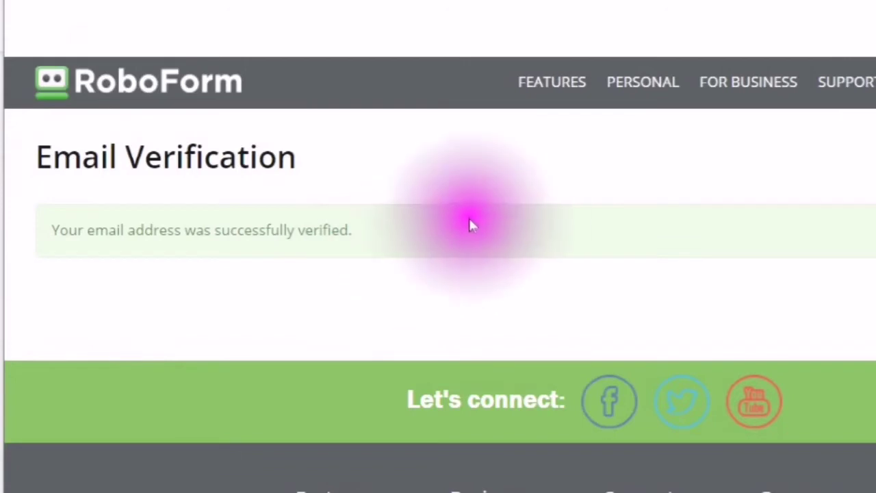
Step: Log in to RoboForm with the filled e-mail and password, keeping Remember this device checked
{"action": "scroll", "coordinate": [491, 182], "scroll_direction": "down", "scroll_amount": 3}
{"action": "scroll", "coordinate": [491, 182], "scroll_direction": "up", "scroll_amount": 5}
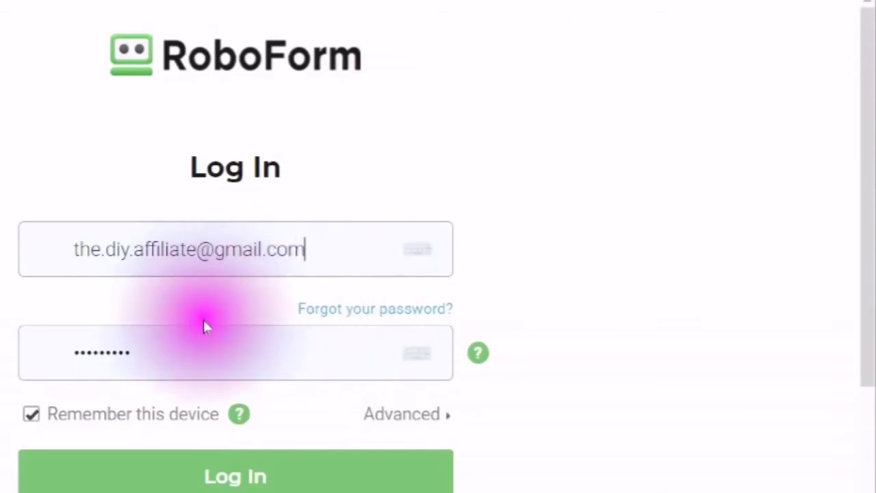
{"action": "scroll", "coordinate": [231, 331], "scroll_direction": "down", "scroll_amount": 3}
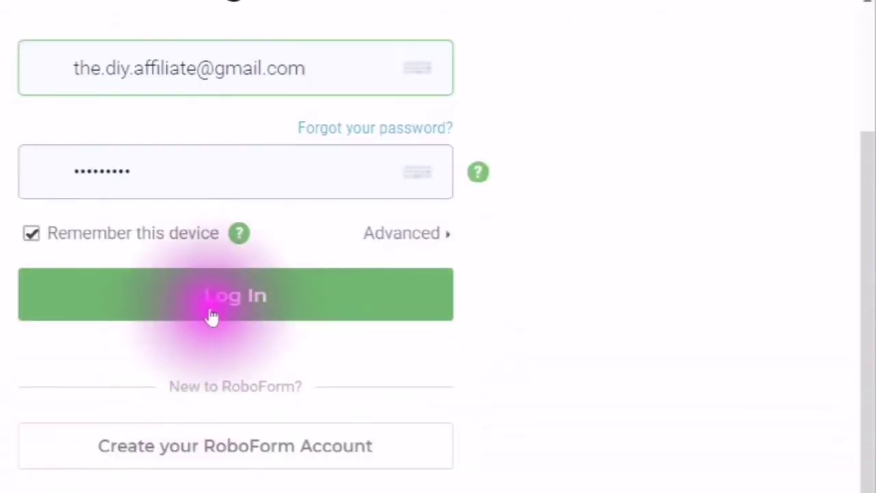
{"action": "left_click", "coordinate": [218, 301]}
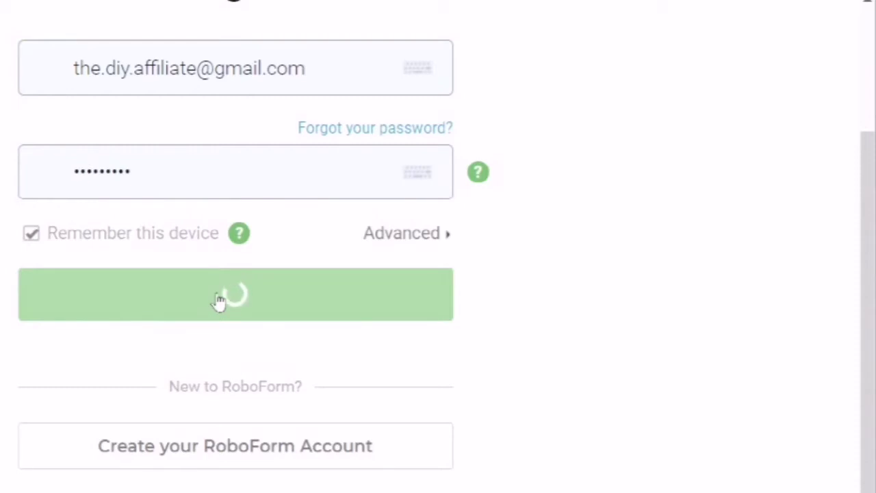
{"action": "left_click", "coordinate": [355, 268]}
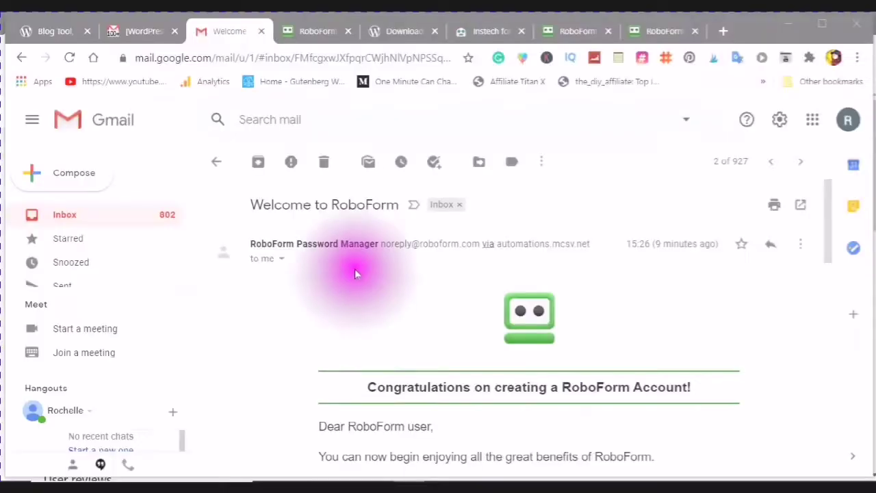
{"action": "scroll", "coordinate": [354, 271], "scroll_direction": "down", "scroll_amount": 2}
{"action": "scroll", "coordinate": [354, 274], "scroll_direction": "up", "scroll_amount": 2}
{"action": "scroll", "coordinate": [392, 274], "scroll_direction": "down", "scroll_amount": 3}
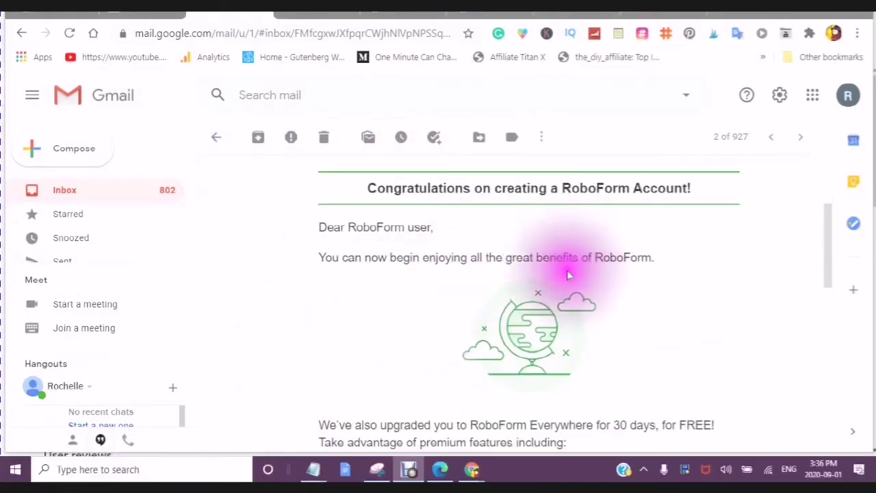
{"action": "scroll", "coordinate": [424, 312], "scroll_direction": "down", "scroll_amount": 2}
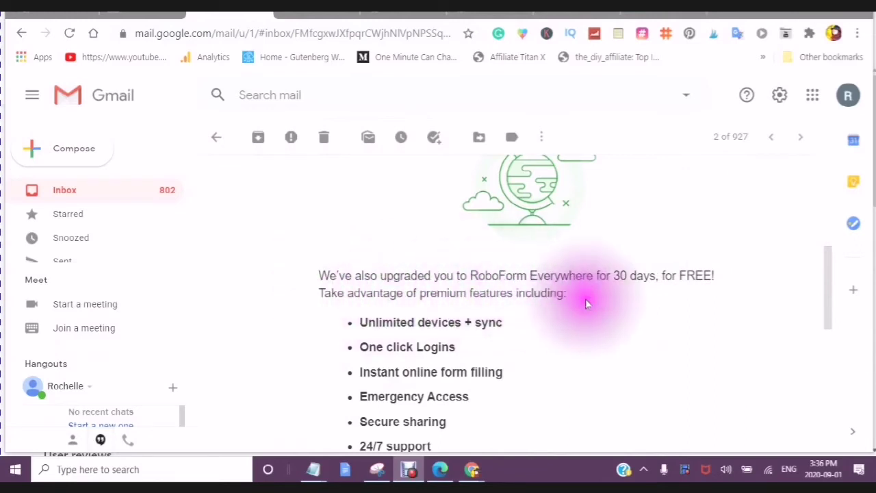
{"action": "scroll", "coordinate": [471, 305], "scroll_direction": "down", "scroll_amount": 2}
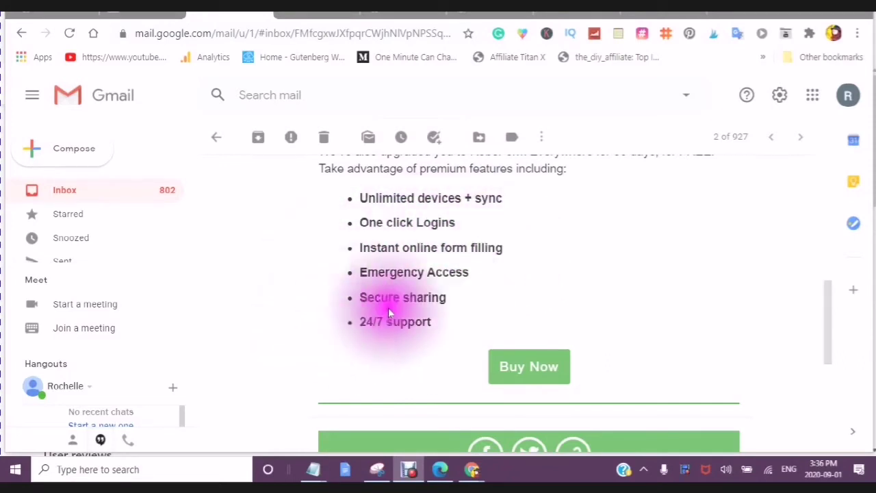
{"action": "scroll", "coordinate": [410, 322], "scroll_direction": "down", "scroll_amount": 1}
{"action": "scroll", "coordinate": [402, 322], "scroll_direction": "down", "scroll_amount": 4}
{"action": "scroll", "coordinate": [396, 301], "scroll_direction": "up", "scroll_amount": 10}
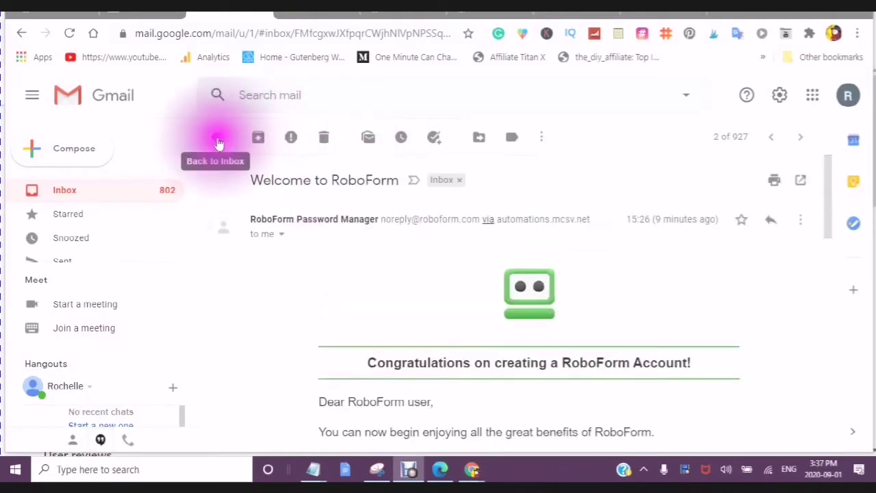
Step: Back in the Gmail inbox, open RoboForm's One Time Password notification e-mail
{"action": "left_click", "coordinate": [216, 139]}
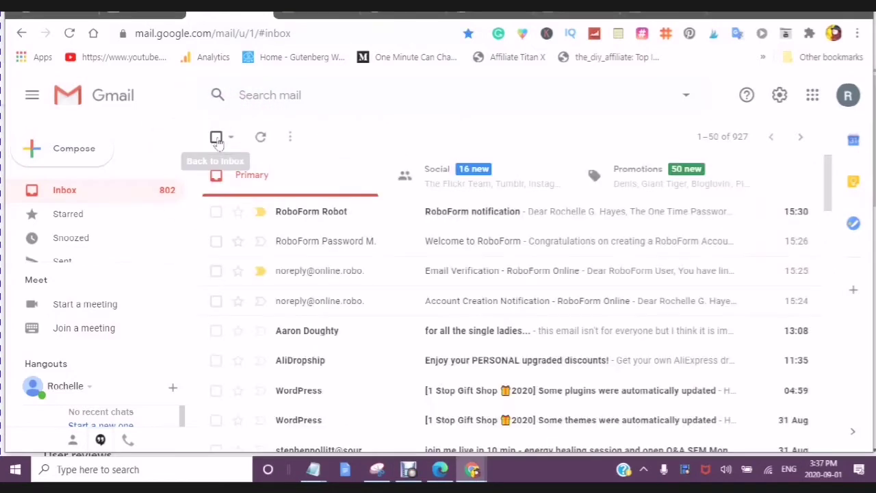
{"action": "left_click", "coordinate": [463, 215]}
{"action": "scroll", "coordinate": [418, 233], "scroll_direction": "down", "scroll_amount": 3}
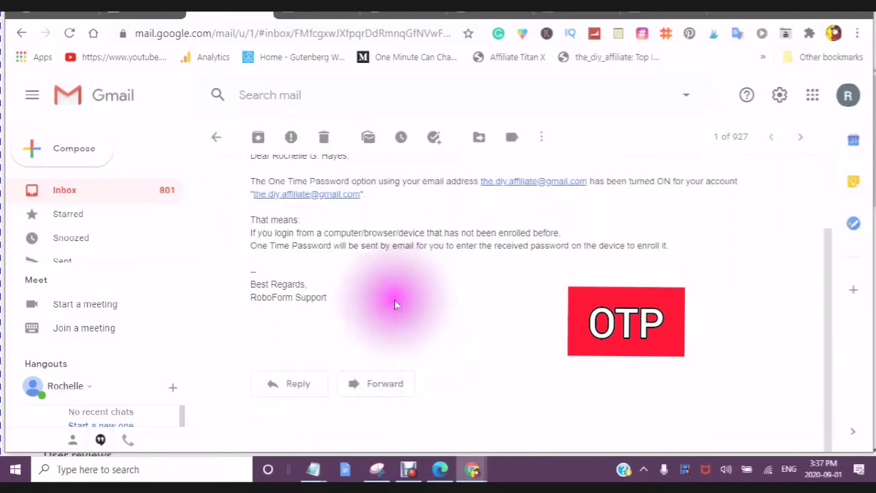
{"action": "scroll", "coordinate": [395, 305], "scroll_direction": "up", "scroll_amount": 3}
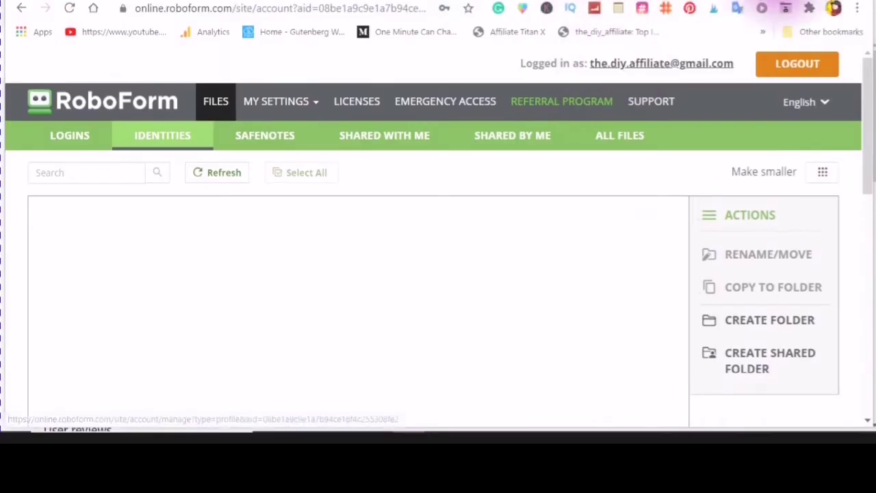
Step: Go from Chrome's Extensions management page to the Chrome Web Store home through its side menu
{"action": "left_click", "coordinate": [853, 8]}
{"action": "mouse_move", "coordinate": [701, 220]}
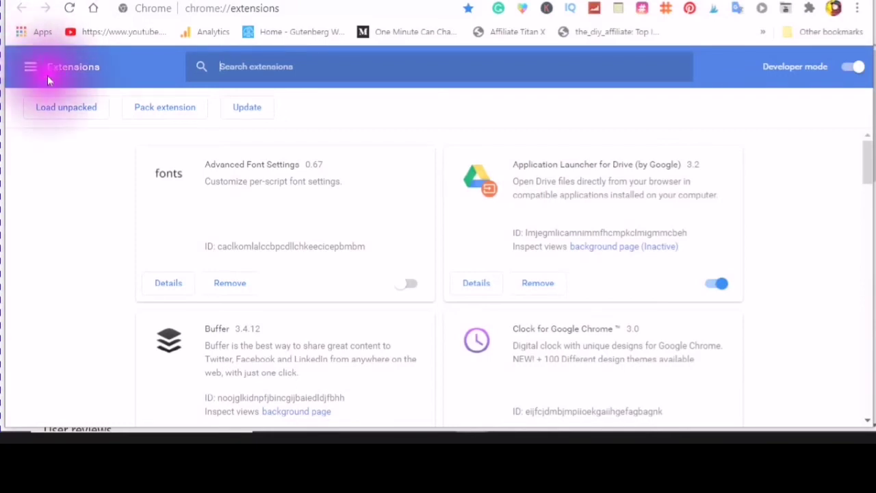
{"action": "scroll", "coordinate": [52, 233], "scroll_direction": "down", "scroll_amount": 3}
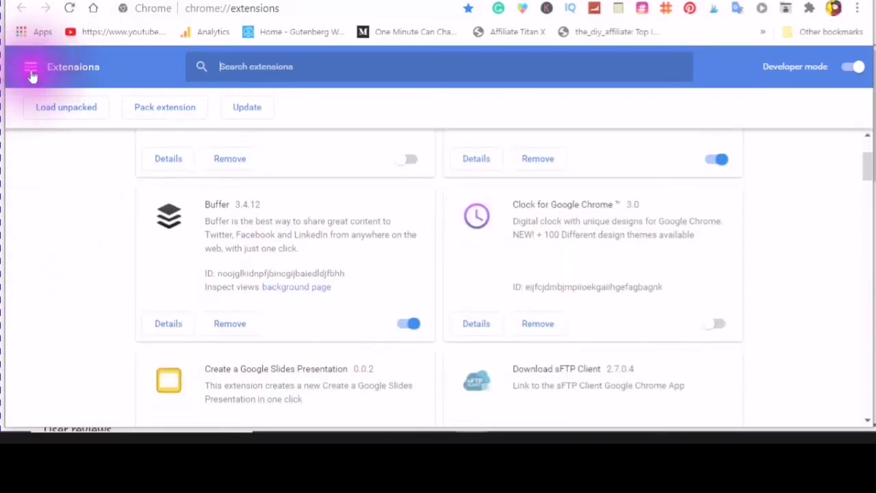
{"action": "left_click", "coordinate": [31, 69]}
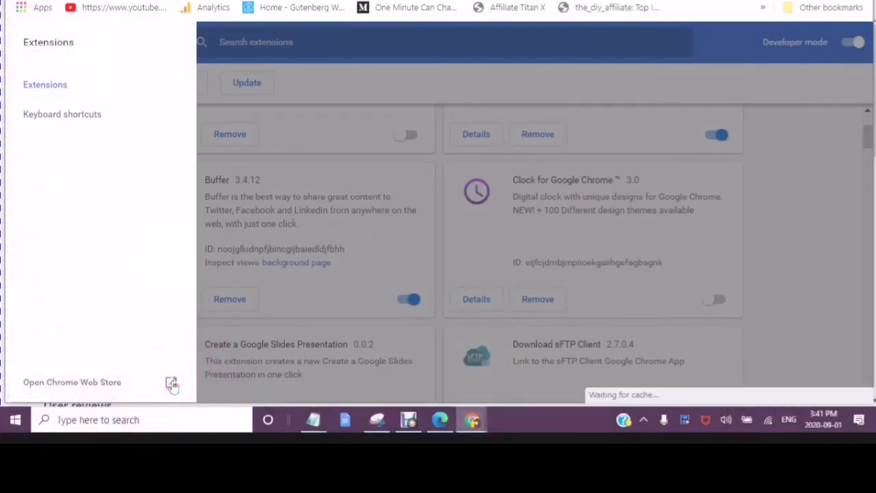
{"action": "left_click", "coordinate": [172, 385]}
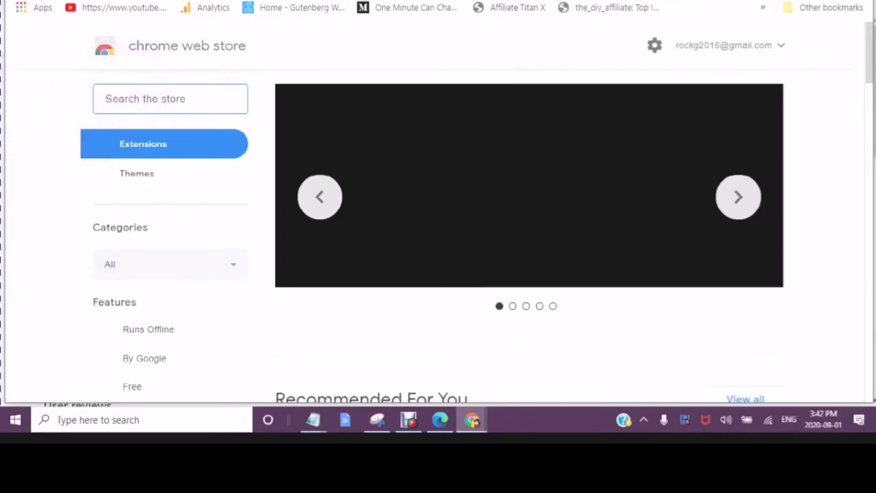
Step: Search the Web Store for 'roboform' and add the RoboForm Password Manager extension to Chrome
{"action": "type", "text": "form"}
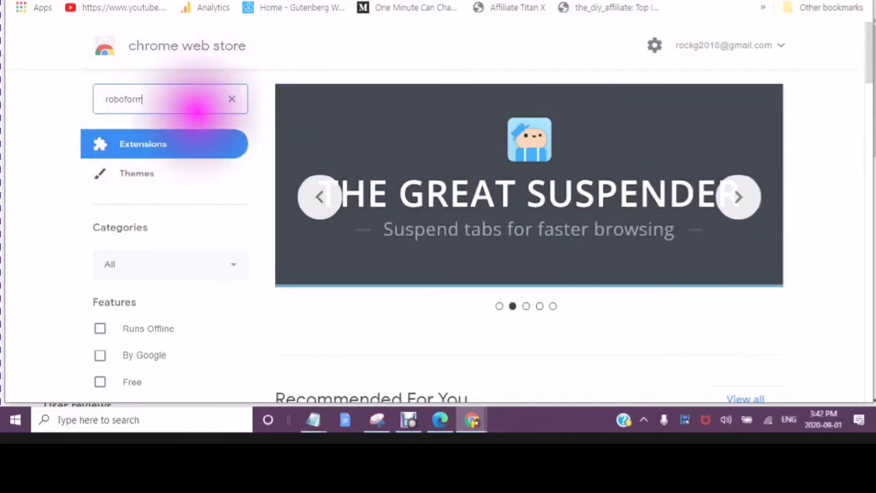
{"action": "key", "text": "Return"}
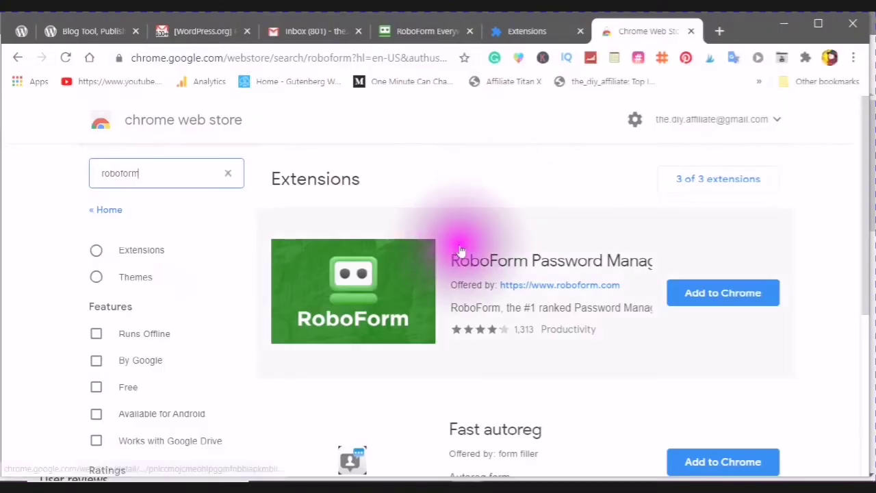
{"action": "scroll", "coordinate": [455, 247], "scroll_direction": "down", "scroll_amount": 2}
{"action": "scroll", "coordinate": [460, 261], "scroll_direction": "up", "scroll_amount": 2}
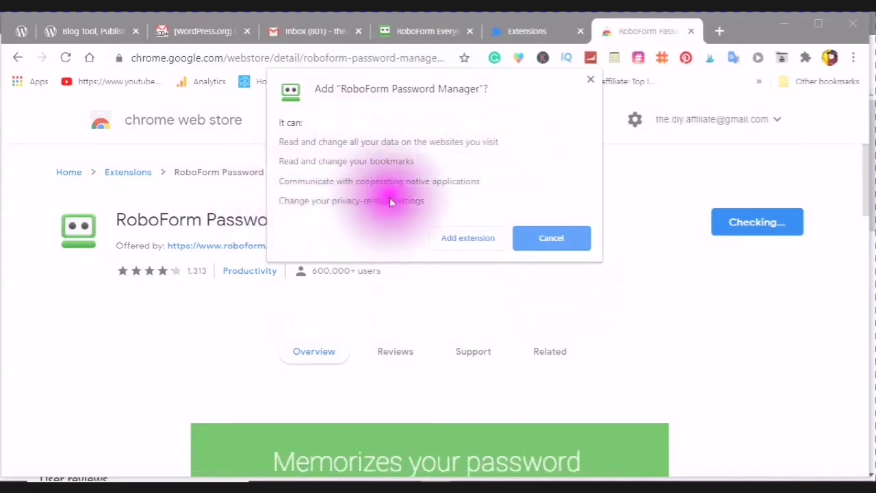
{"action": "left_click", "coordinate": [458, 239]}
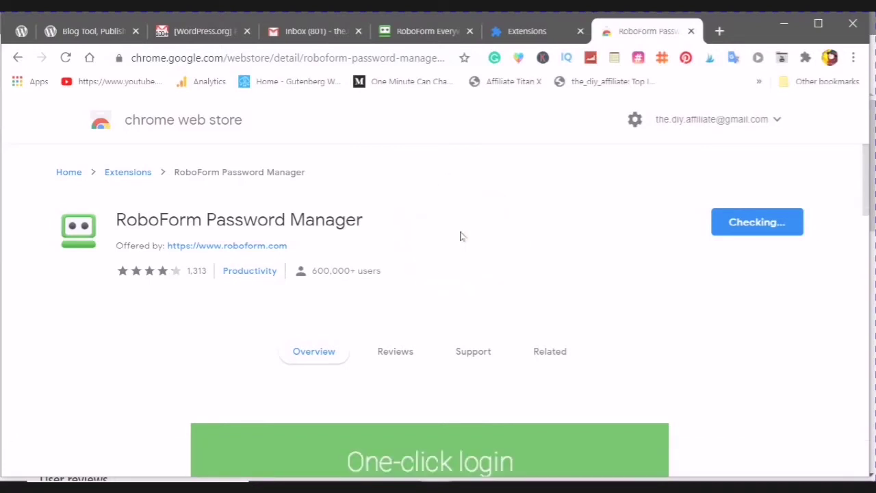
{"action": "left_click", "coordinate": [461, 236]}
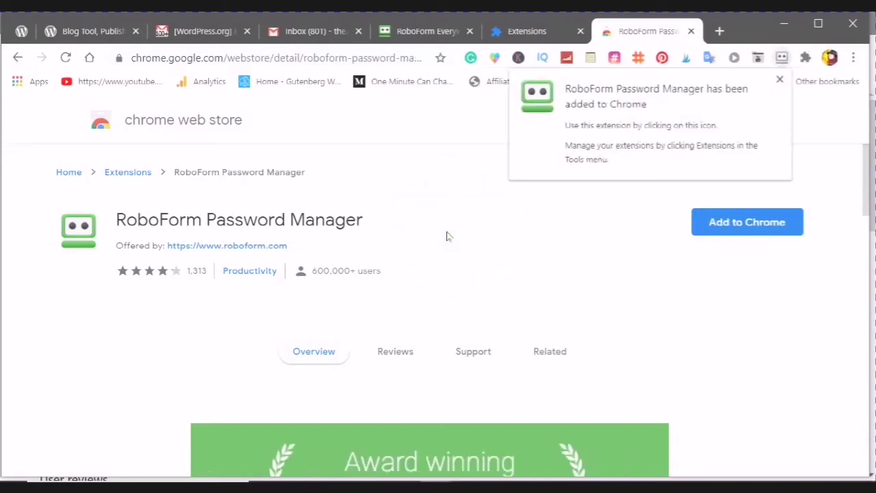
{"action": "left_click", "coordinate": [515, 88]}
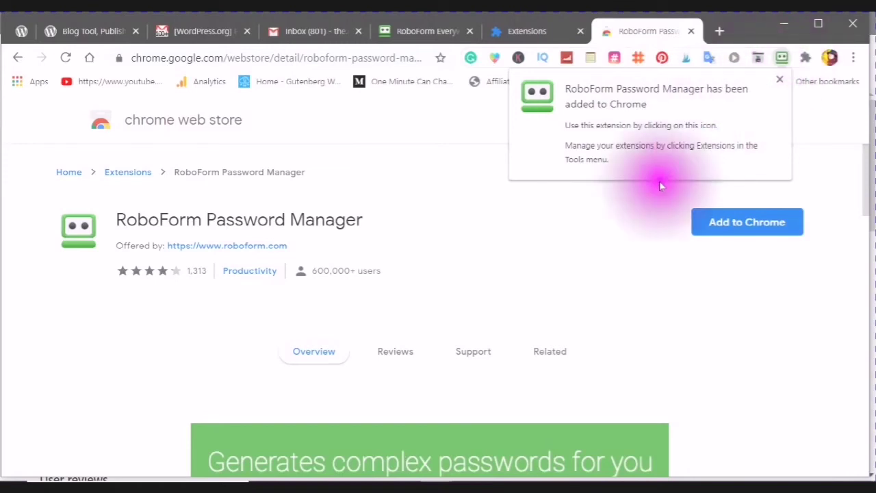
Step: Dismiss the added notice and pin RoboForm Password Manager from the puzzle-piece Extensions list
{"action": "left_click", "coordinate": [783, 80]}
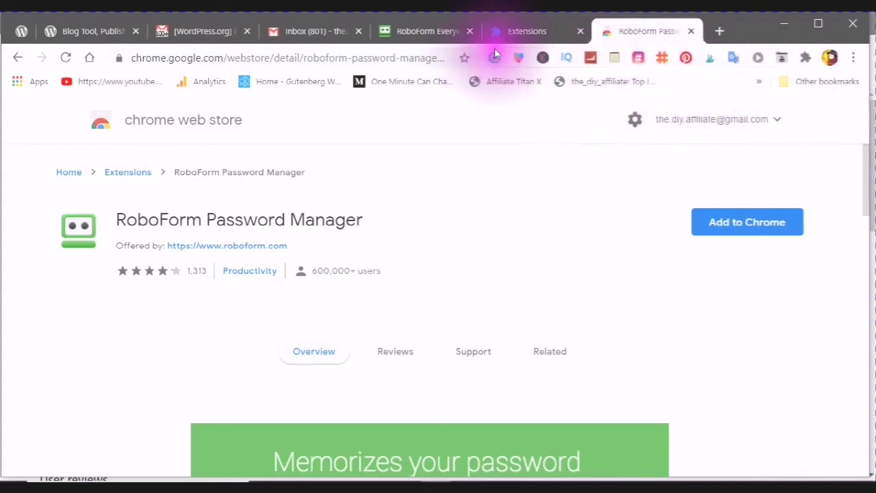
{"action": "left_click", "coordinate": [806, 57]}
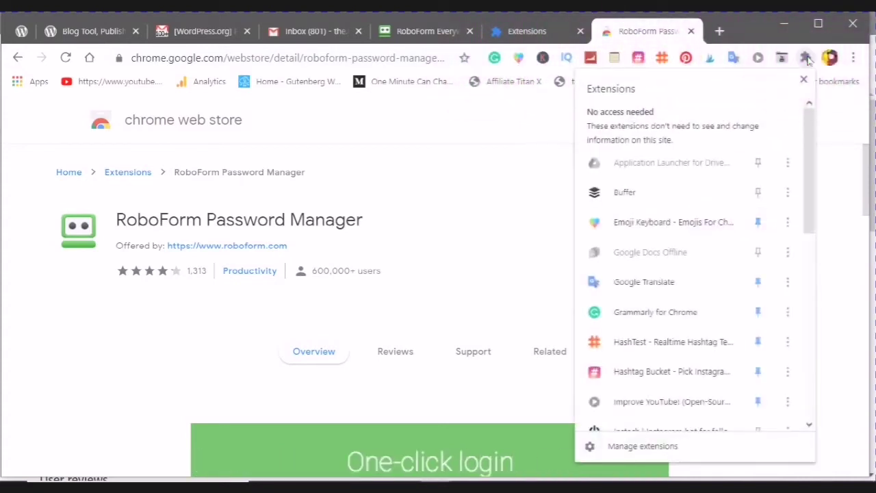
{"action": "scroll", "coordinate": [660, 152], "scroll_direction": "down", "scroll_amount": 7}
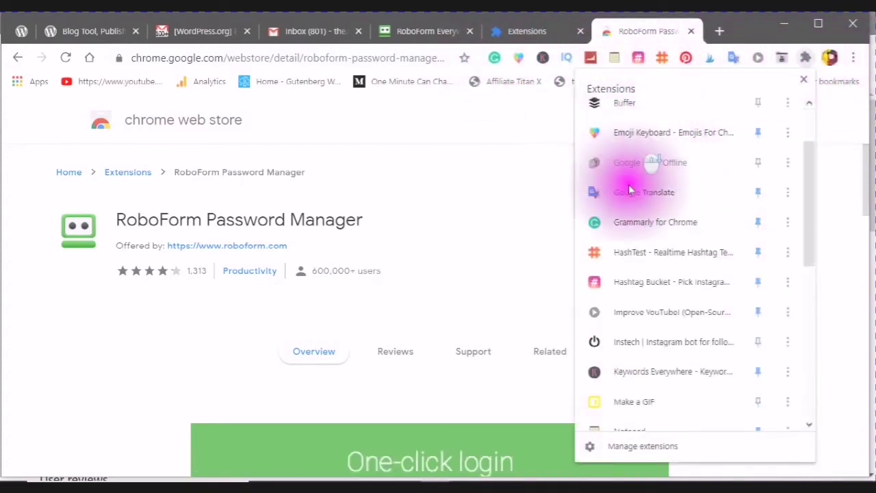
{"action": "scroll", "coordinate": [578, 150], "scroll_direction": "up", "scroll_amount": 7}
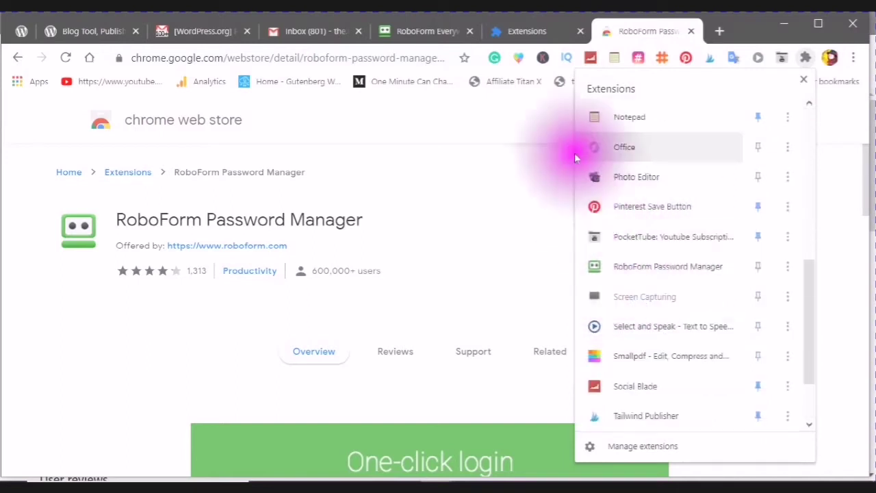
{"action": "scroll", "coordinate": [591, 282], "scroll_direction": "down", "scroll_amount": 5}
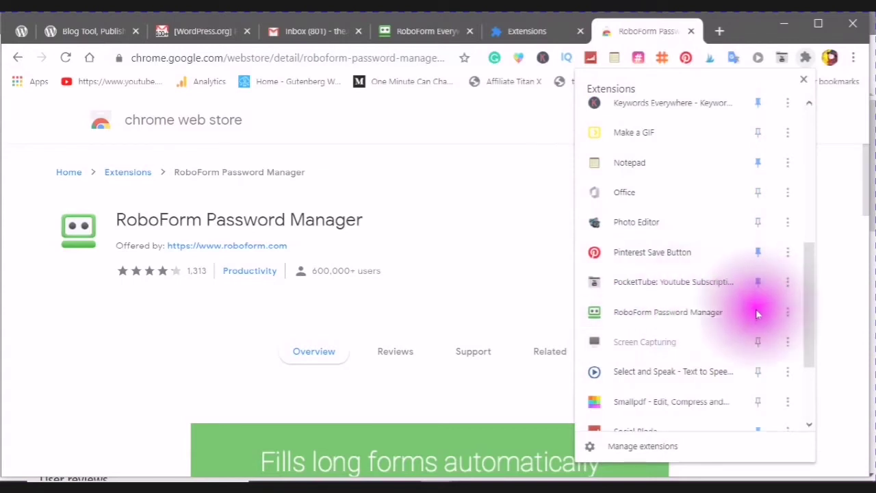
{"action": "left_click", "coordinate": [758, 313]}
{"action": "left_click", "coordinate": [464, 210]}
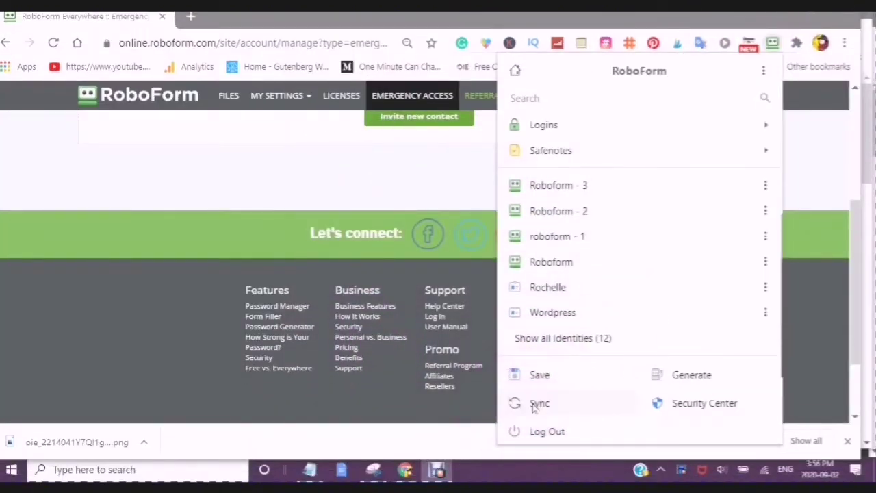
Step: Sync RoboForm with RoboForm Online, check the no-changes report's details, and close it
{"action": "left_click", "coordinate": [534, 404]}
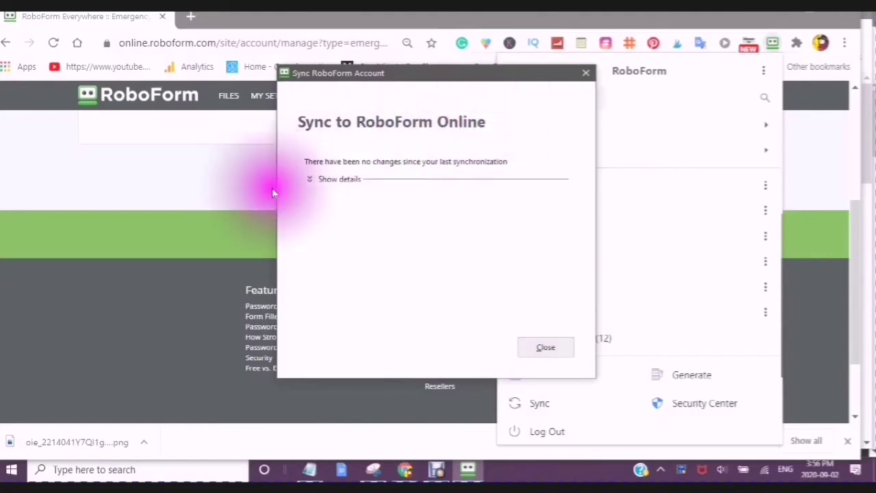
{"action": "left_click", "coordinate": [329, 180]}
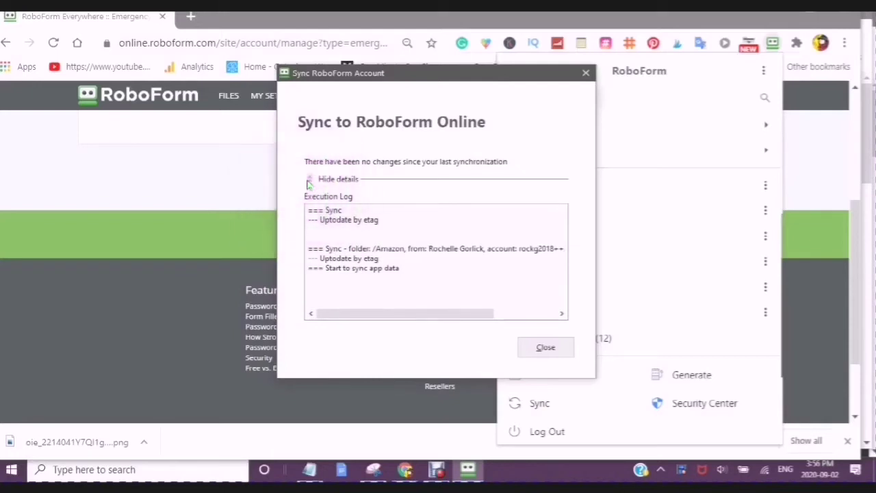
{"action": "left_click", "coordinate": [310, 180]}
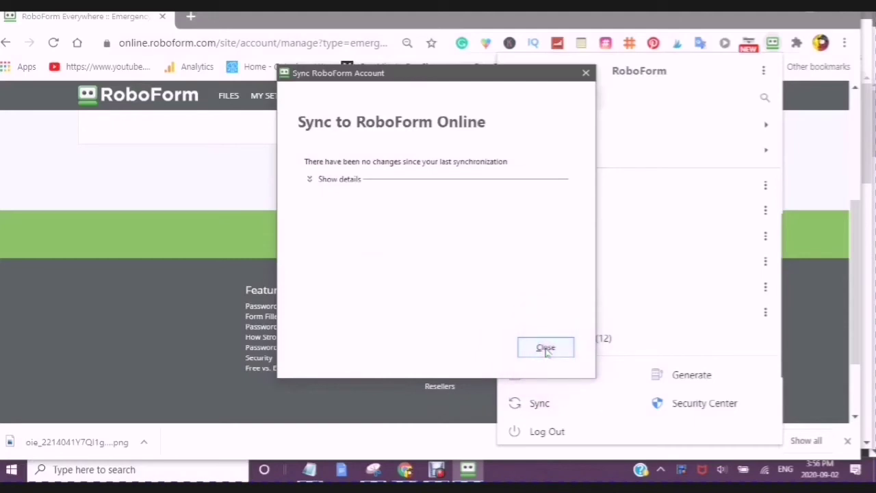
{"action": "left_click", "coordinate": [546, 349]}
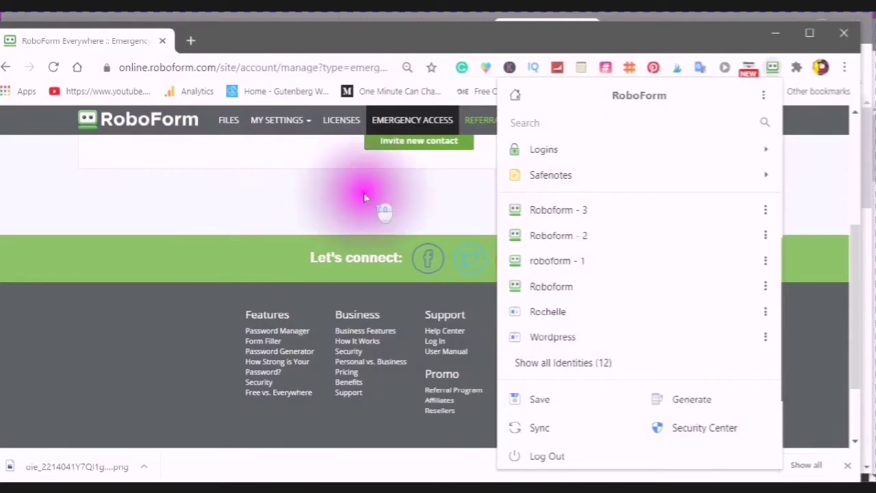
Step: Enable RoboForm's Lower Toolbar in Chrome and bring up its main menu at the Editor entry
{"action": "left_click", "coordinate": [766, 96]}
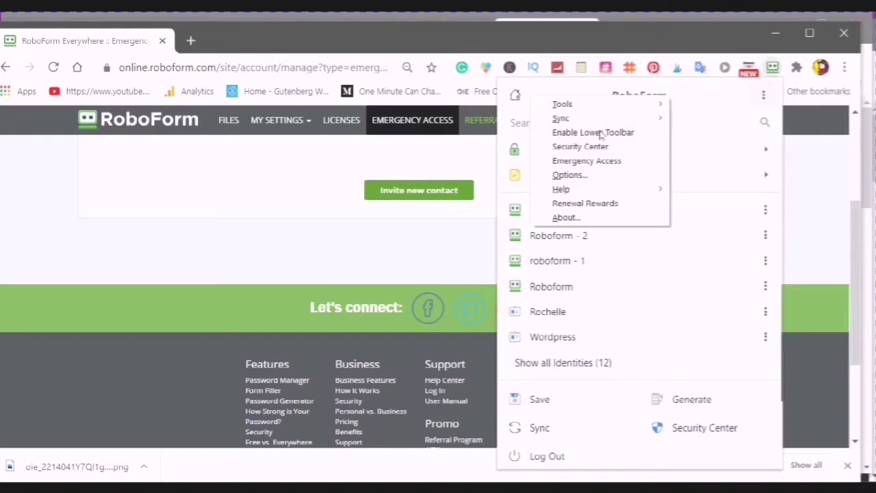
{"action": "left_click", "coordinate": [599, 135]}
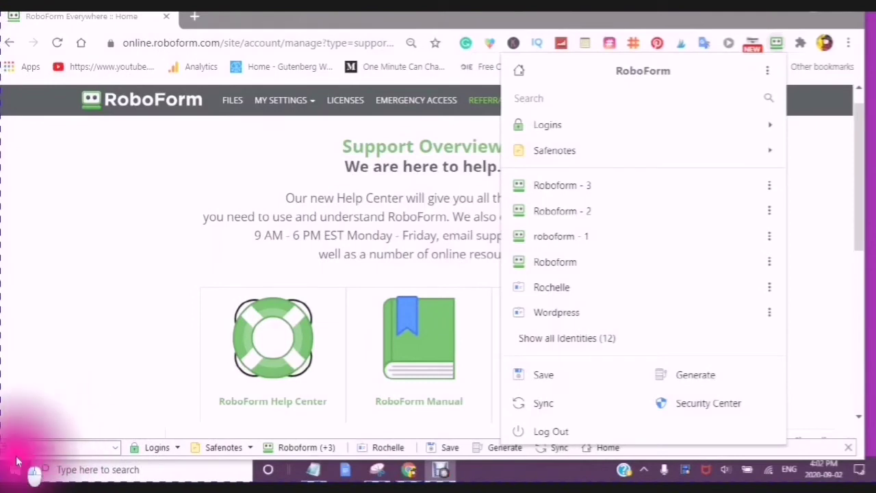
{"action": "left_click", "coordinate": [14, 448]}
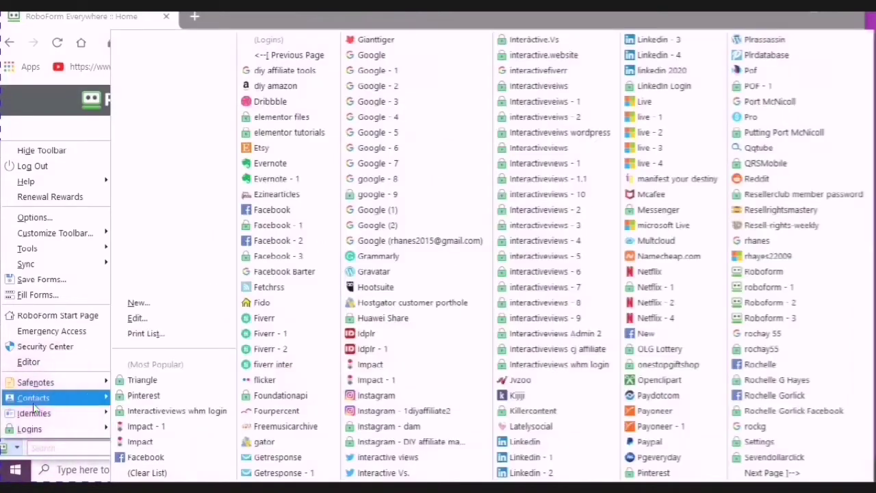
{"action": "scroll", "coordinate": [32, 404], "scroll_direction": "down", "scroll_amount": 3}
{"action": "mouse_move", "coordinate": [32, 391]}
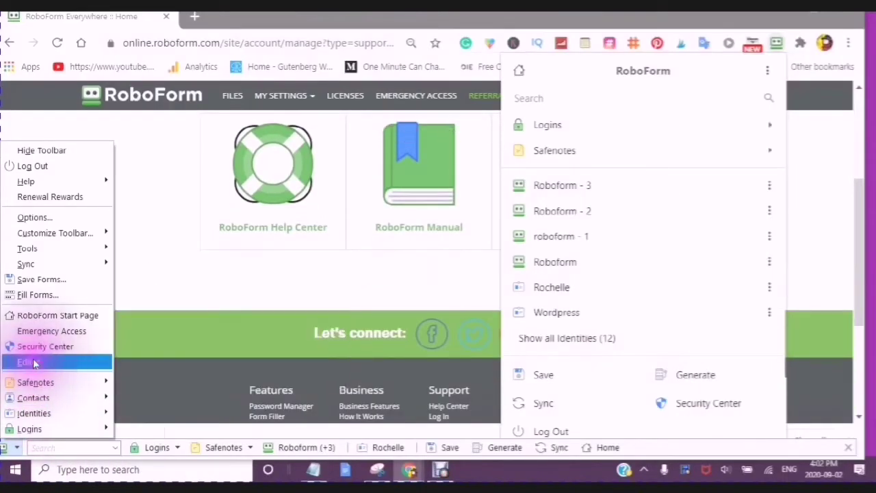
Step: Launch RoboForm Editor and put the saved Fourpercent login into edit mode
{"action": "left_click", "coordinate": [33, 361]}
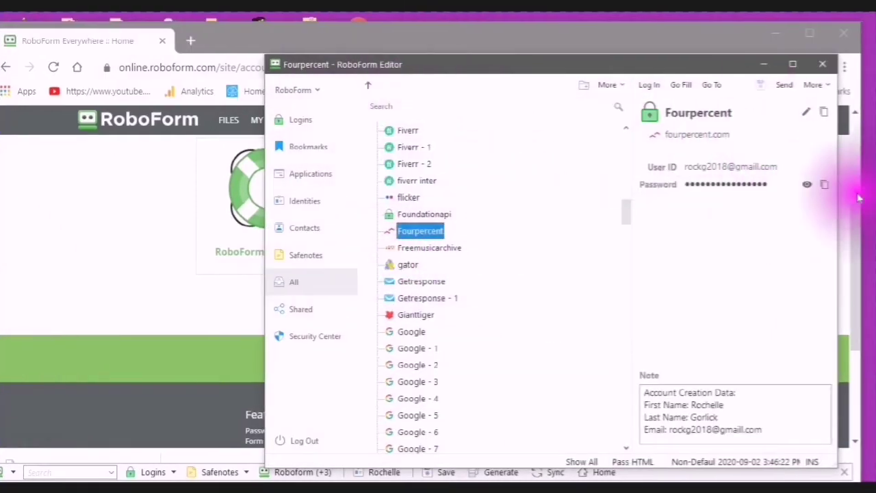
{"action": "left_click", "coordinate": [807, 114]}
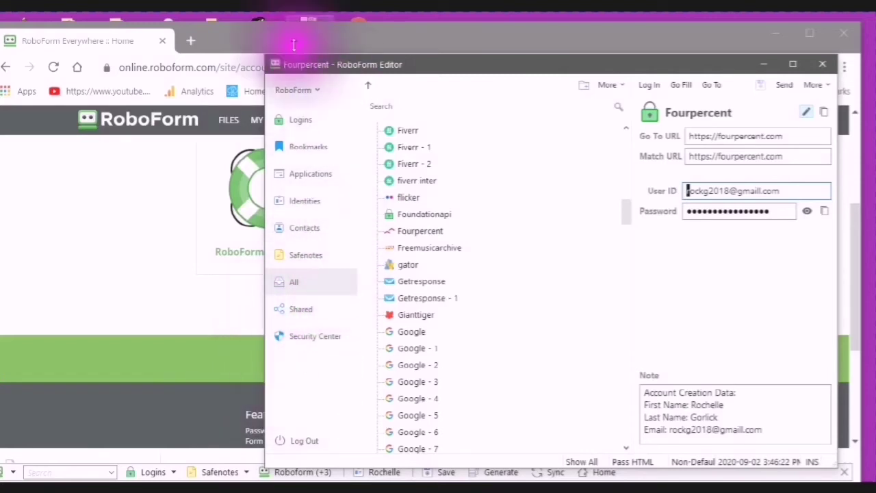
{"action": "left_click", "coordinate": [318, 91]}
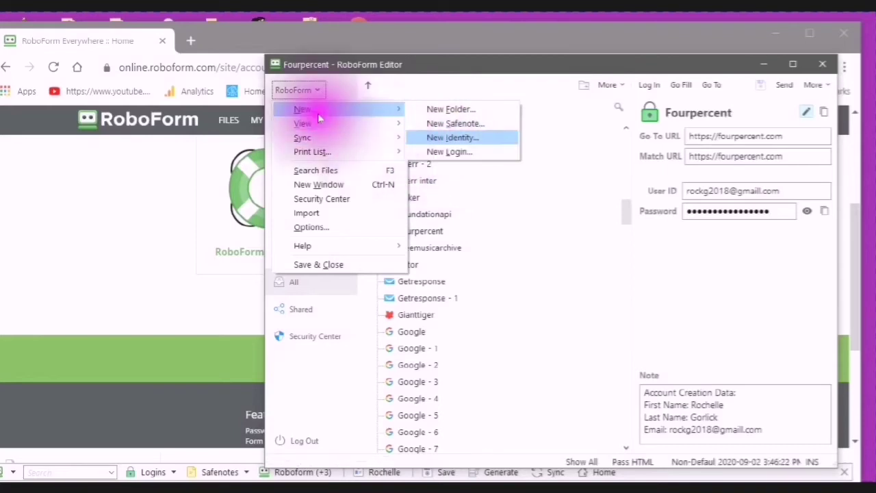
{"action": "mouse_move", "coordinate": [305, 123]}
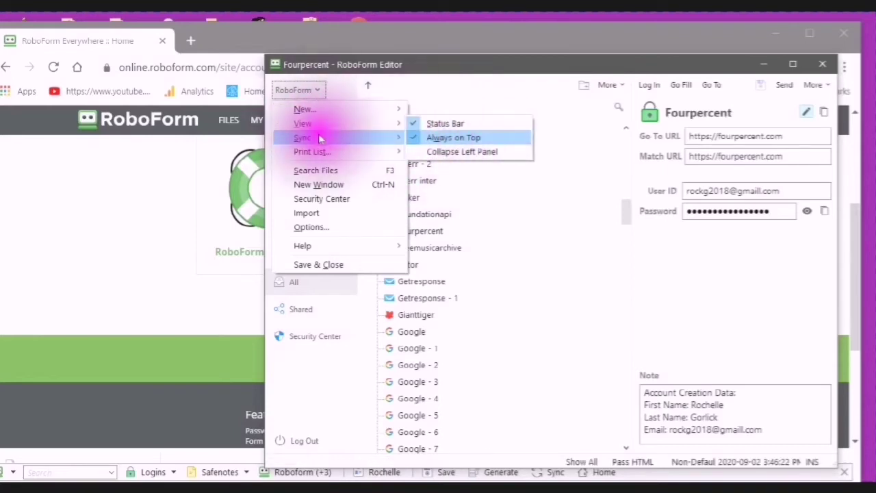
{"action": "mouse_move", "coordinate": [316, 137]}
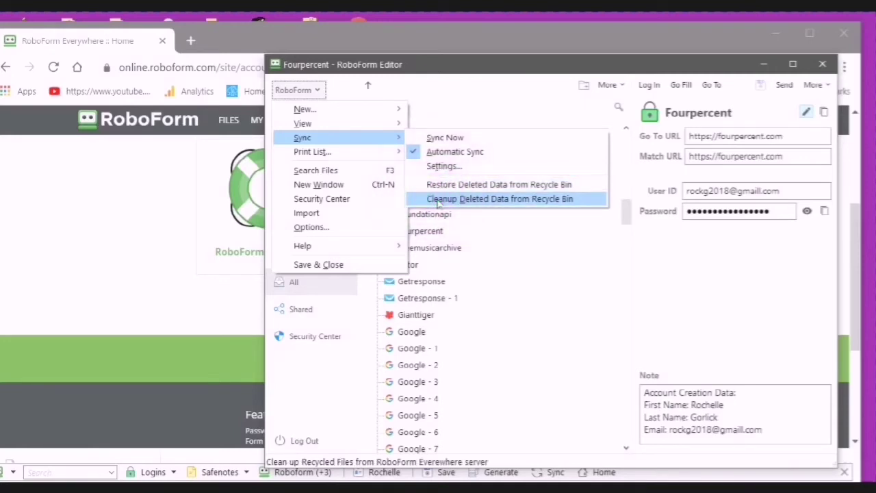
{"action": "mouse_move", "coordinate": [336, 155]}
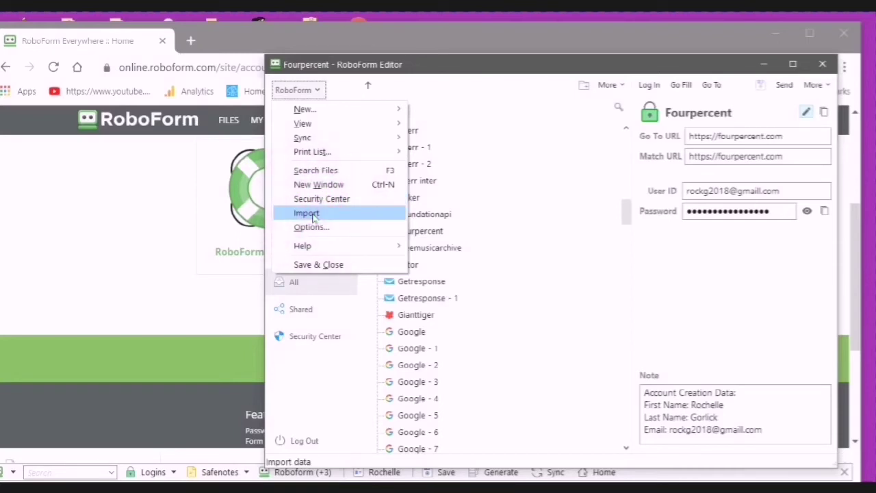
Step: Browse RoboForm's Import data sources with the Editor minimized, then close the import window
{"action": "left_click", "coordinate": [314, 217]}
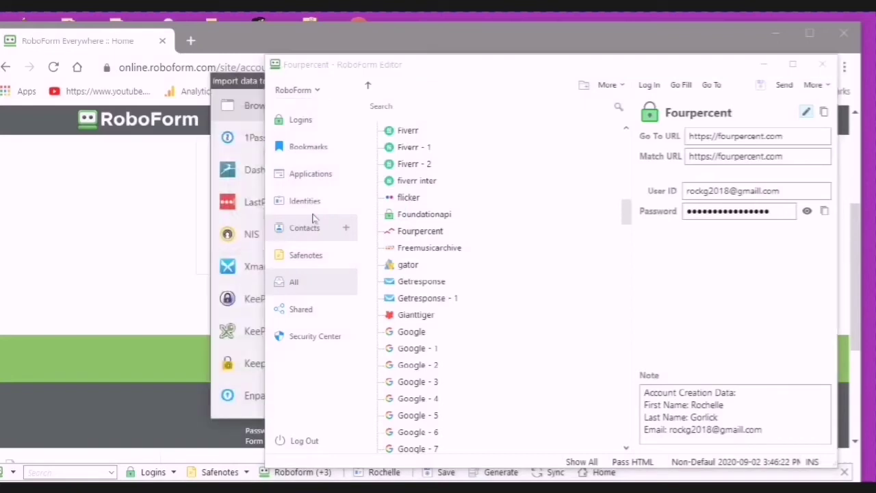
{"action": "left_click", "coordinate": [232, 106]}
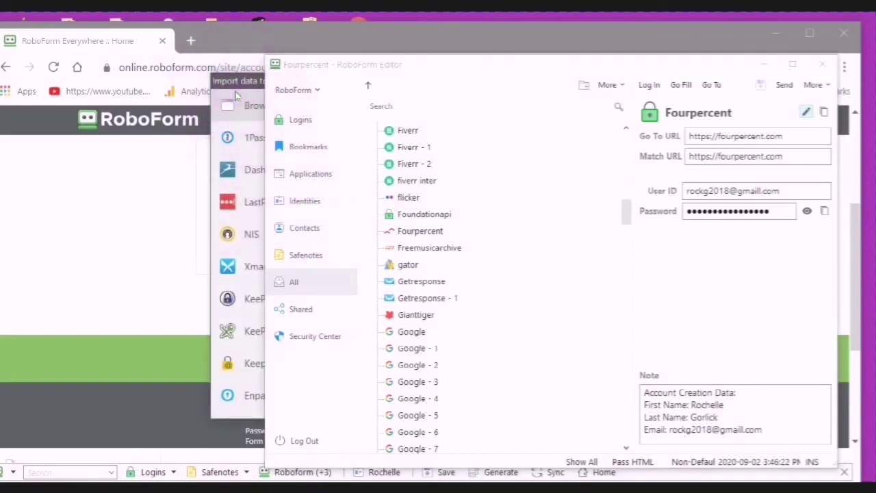
{"action": "left_click", "coordinate": [763, 64]}
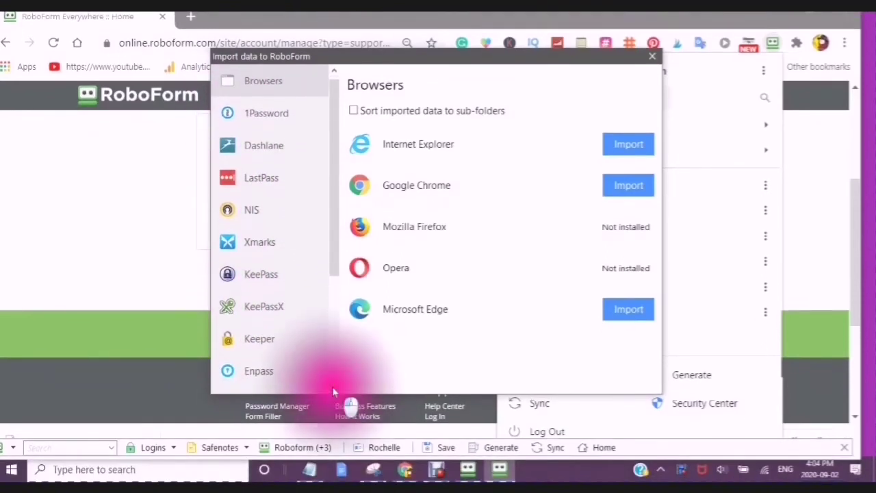
{"action": "left_click", "coordinate": [333, 413]}
{"action": "left_click", "coordinate": [332, 386]}
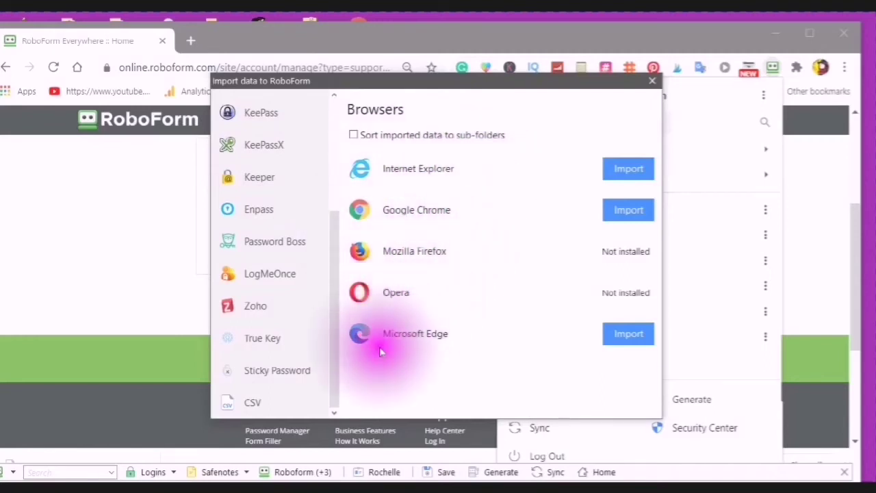
{"action": "left_click", "coordinate": [654, 82]}
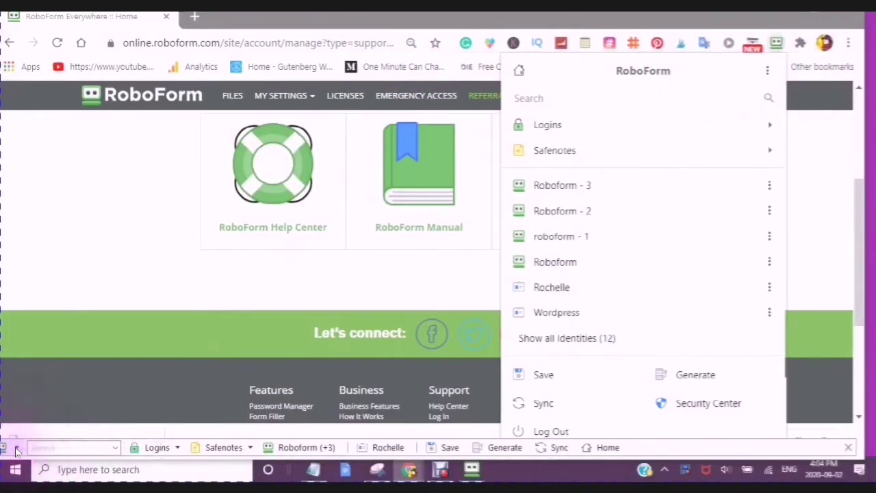
Step: Open RoboForm Options from the toolbar's main menu
{"action": "left_click", "coordinate": [17, 450]}
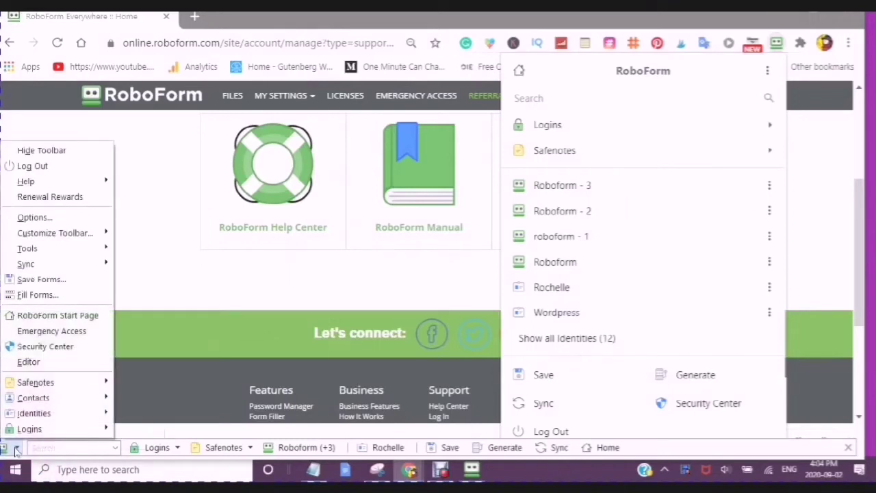
{"action": "left_click", "coordinate": [27, 217]}
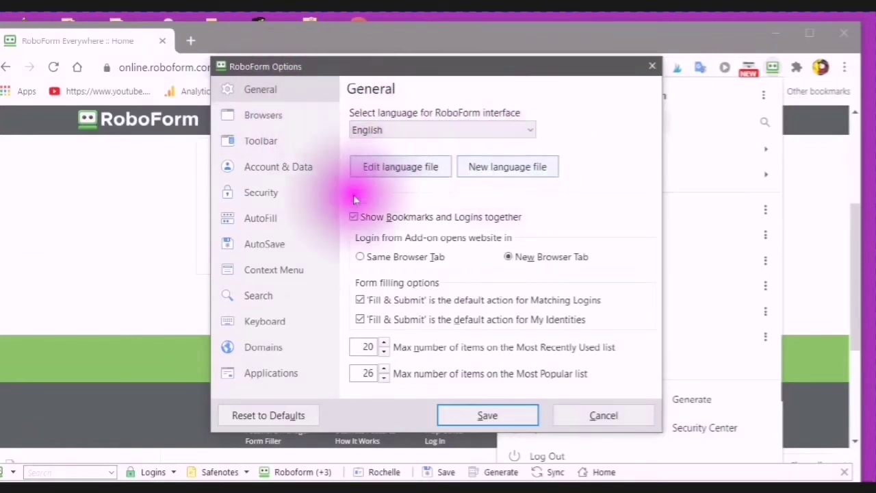
Step: Toggle Show Bookmarks and Logins together off and on, then review Browsers, Toolbar and Account & Data settings
{"action": "left_click", "coordinate": [354, 218]}
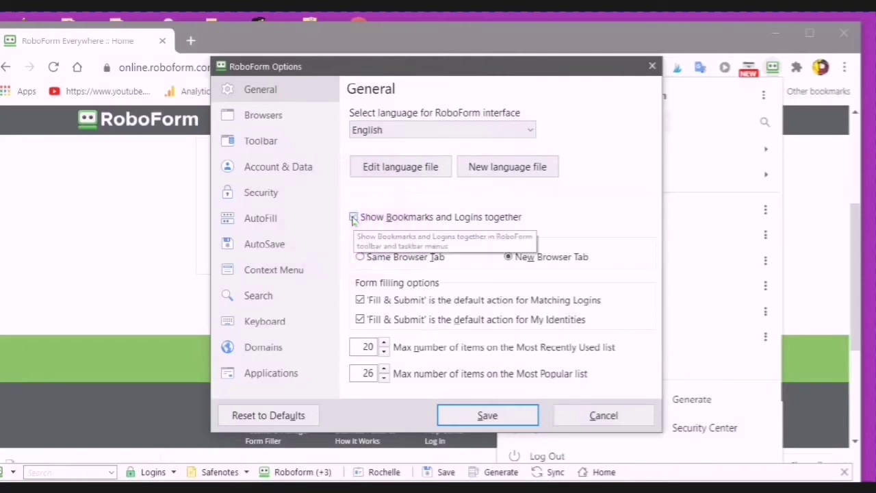
{"action": "left_click", "coordinate": [353, 218]}
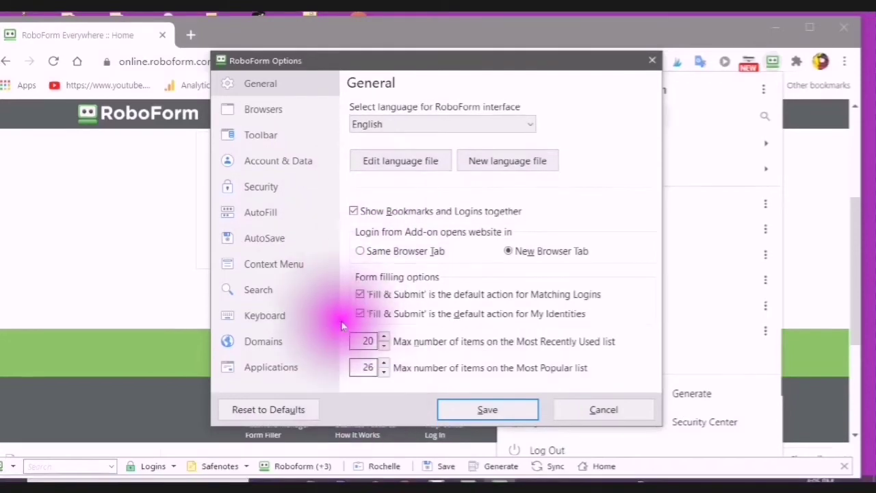
{"action": "left_click", "coordinate": [252, 109]}
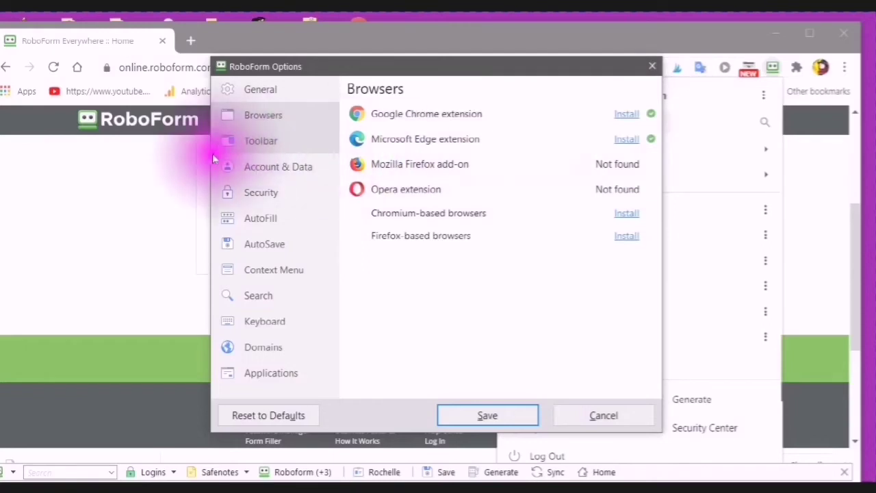
{"action": "left_click", "coordinate": [254, 146]}
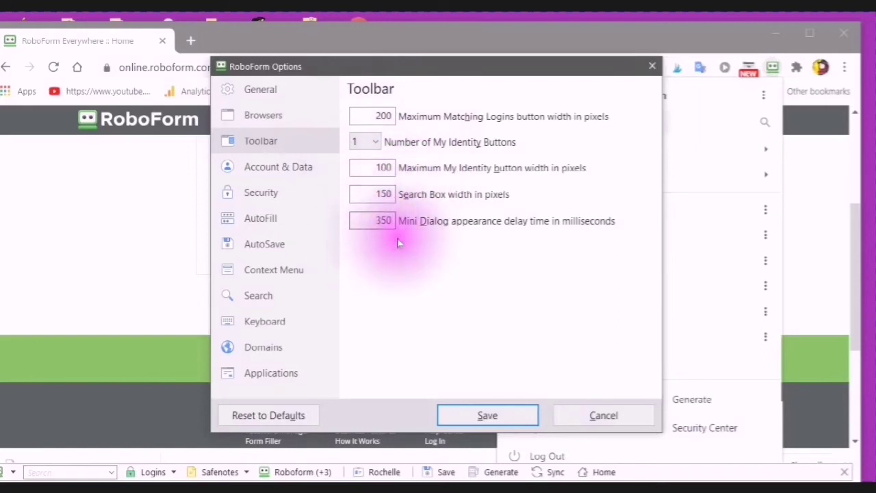
{"action": "left_click", "coordinate": [267, 169]}
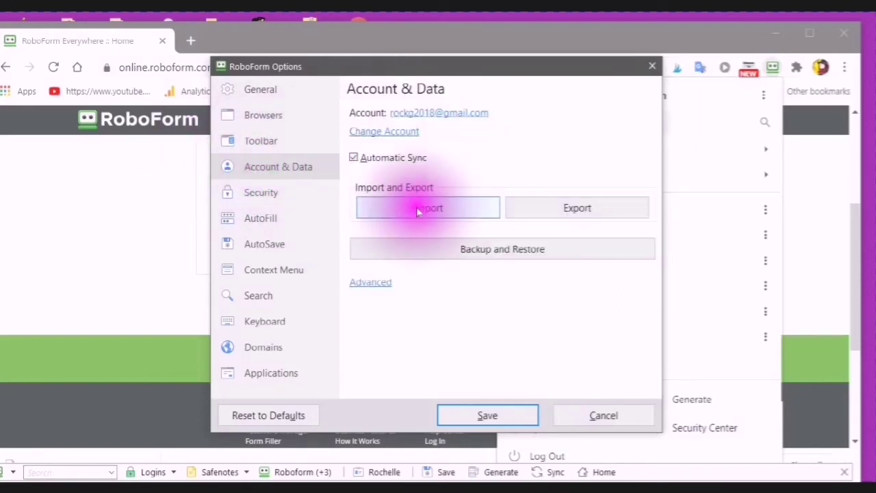
{"action": "left_click", "coordinate": [562, 210]}
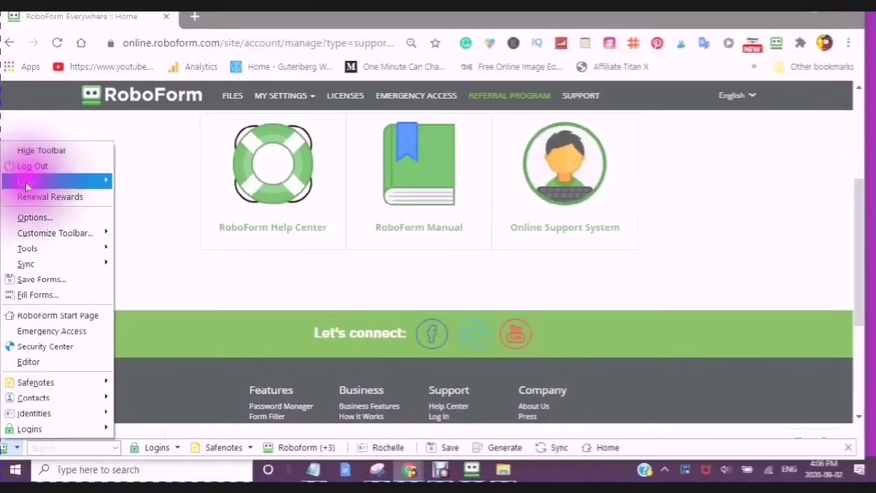
Step: Open the RoboForm Manual from Help in a new tab and scroll through its table of contents
{"action": "mouse_move", "coordinate": [27, 187]}
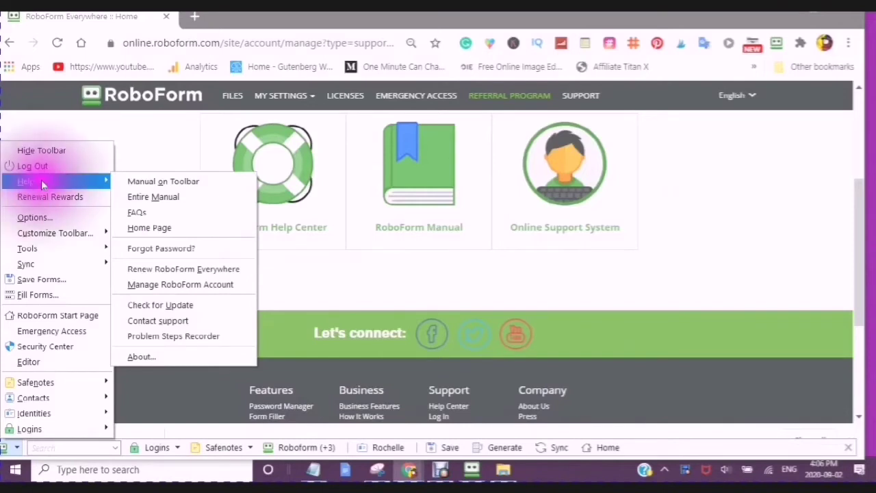
{"action": "left_click", "coordinate": [150, 184]}
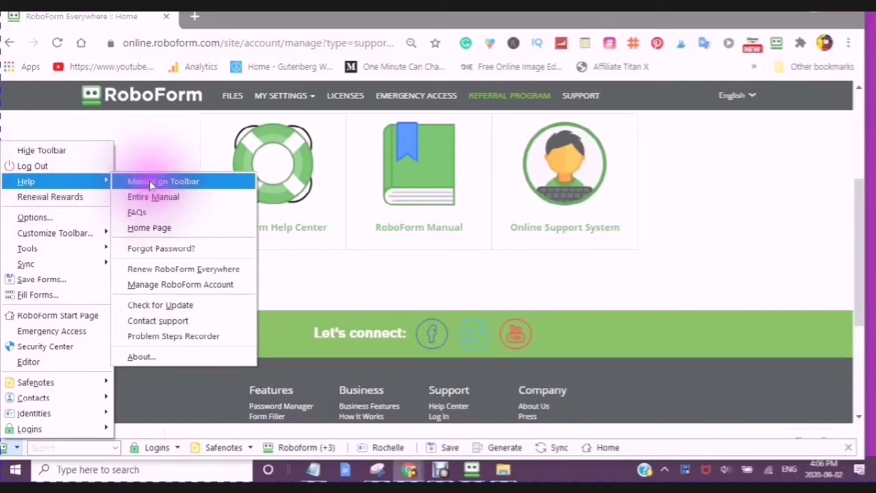
{"action": "left_click", "coordinate": [165, 182]}
{"action": "left_click", "coordinate": [165, 182]}
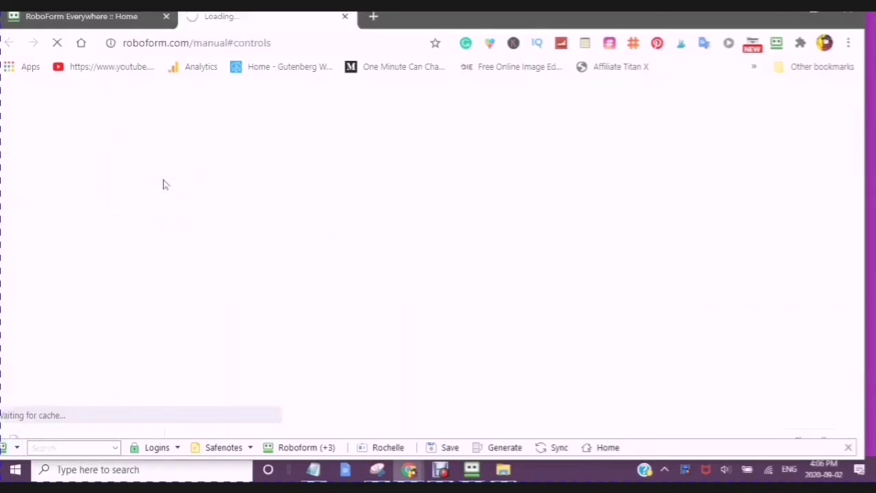
{"action": "left_click", "coordinate": [161, 184]}
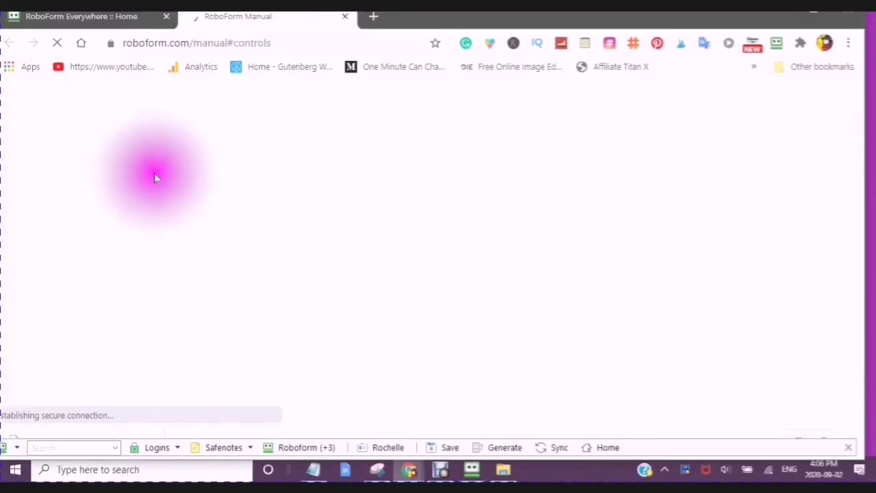
{"action": "scroll", "coordinate": [308, 269], "scroll_direction": "down", "scroll_amount": 2}
{"action": "scroll", "coordinate": [308, 270], "scroll_direction": "down", "scroll_amount": 6}
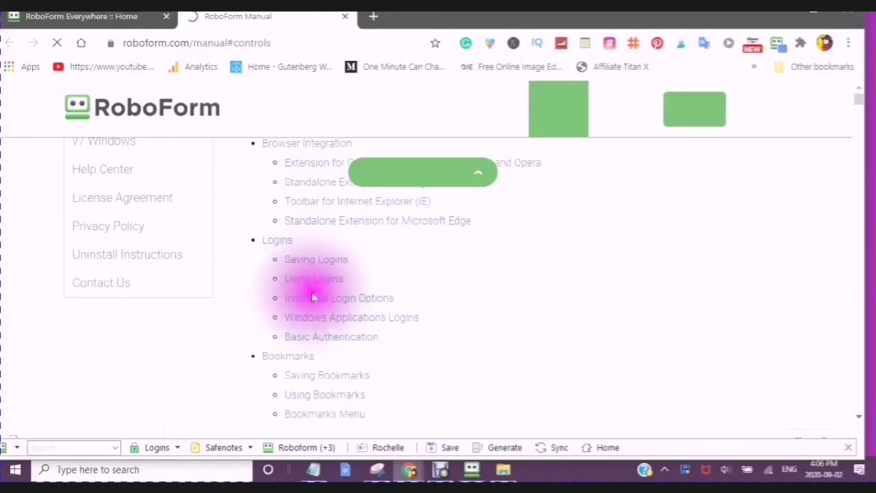
{"action": "scroll", "coordinate": [310, 314], "scroll_direction": "down", "scroll_amount": 10}
{"action": "scroll", "coordinate": [308, 336], "scroll_direction": "down", "scroll_amount": 7}
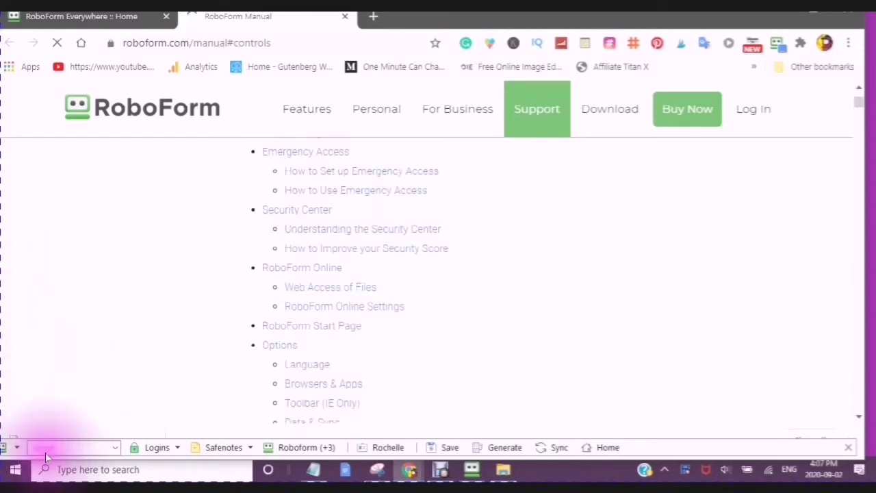
{"action": "left_click", "coordinate": [10, 448]}
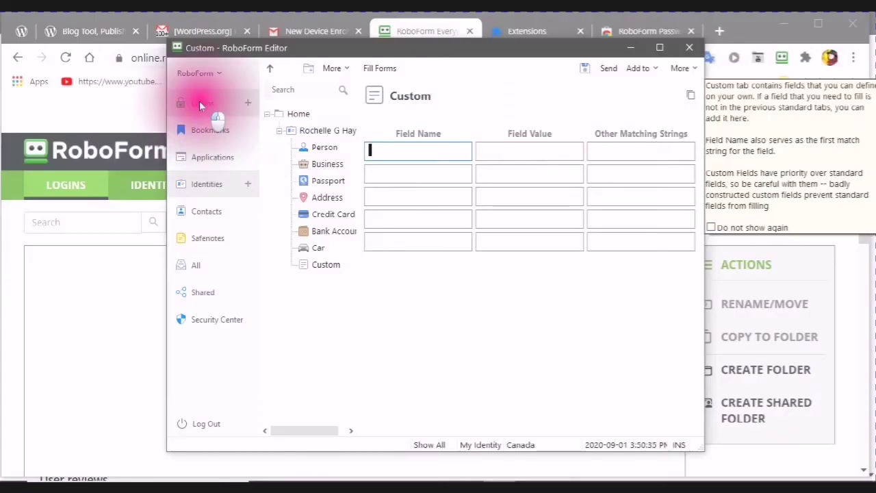
Step: Show the saved Logins in the Editor and start a new login to bring up the How to Create a Login guide
{"action": "left_click", "coordinate": [199, 102]}
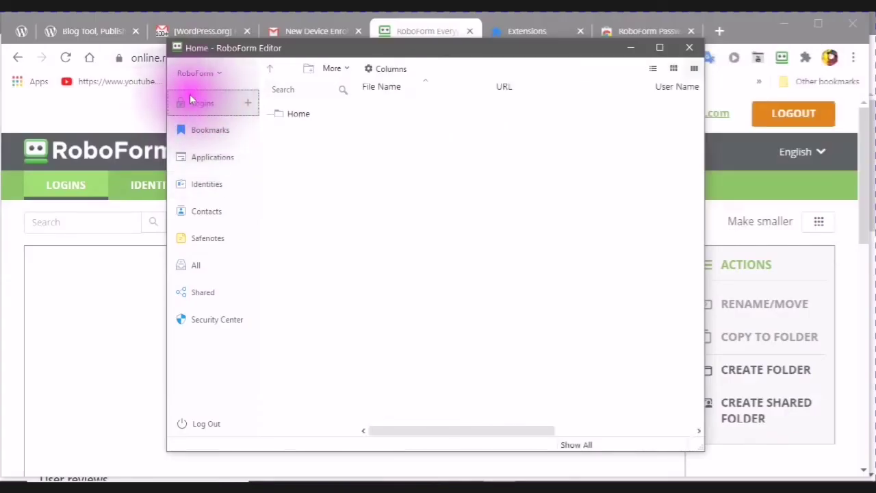
{"action": "left_click", "coordinate": [247, 102]}
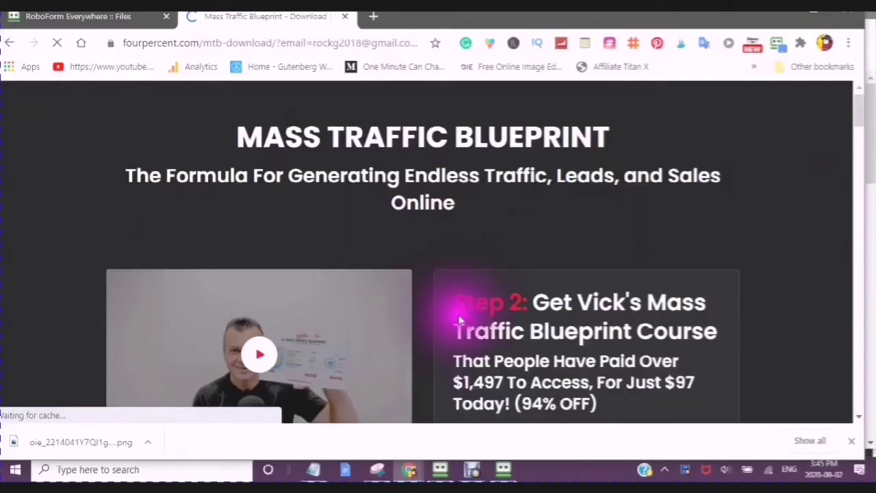
Step: Fill the Mass Traffic Blueprint signup form from the saved personal identity, then go to the last name field
{"action": "scroll", "coordinate": [389, 285], "scroll_direction": "down", "scroll_amount": 5}
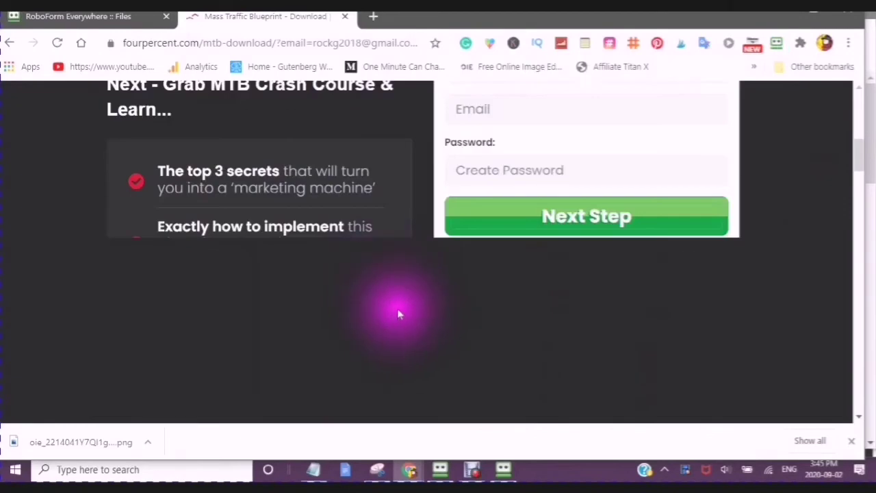
{"action": "scroll", "coordinate": [398, 310], "scroll_direction": "up", "scroll_amount": 3}
{"action": "scroll", "coordinate": [399, 308], "scroll_direction": "up", "scroll_amount": 1}
{"action": "scroll", "coordinate": [399, 308], "scroll_direction": "down", "scroll_amount": 1}
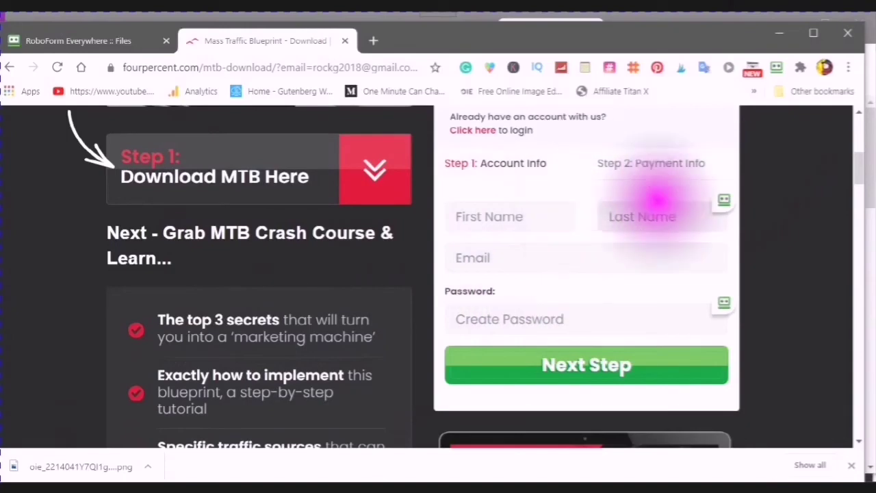
{"action": "left_click", "coordinate": [726, 211]}
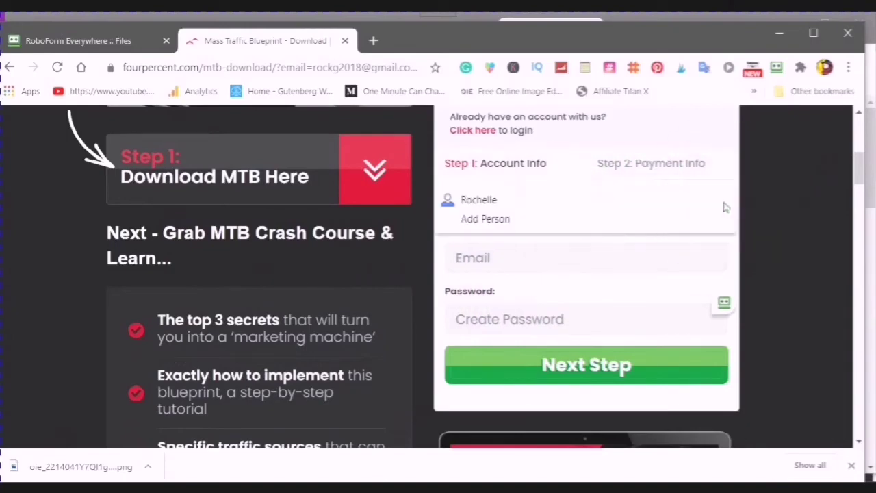
{"action": "left_click", "coordinate": [734, 207]}
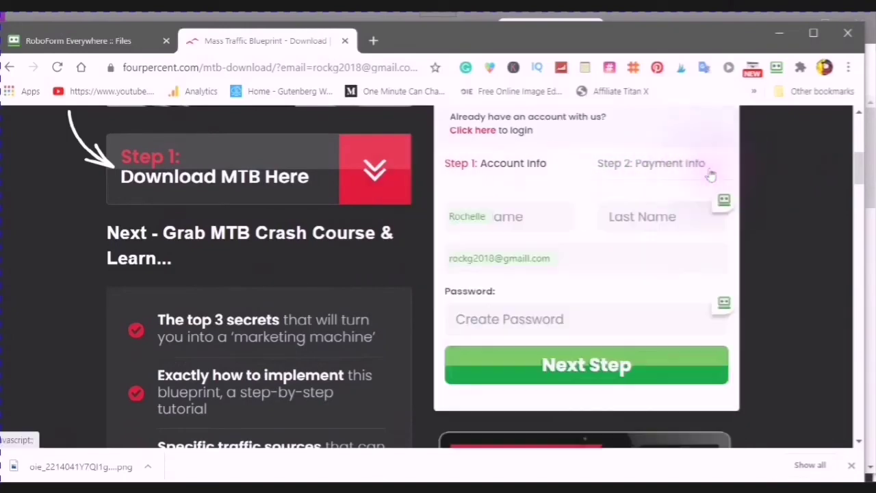
{"action": "left_click", "coordinate": [725, 202]}
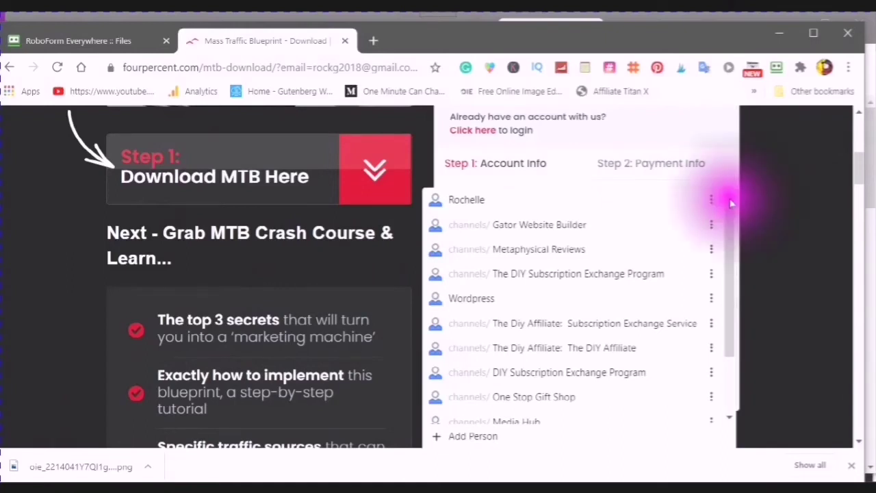
{"action": "left_click", "coordinate": [464, 201]}
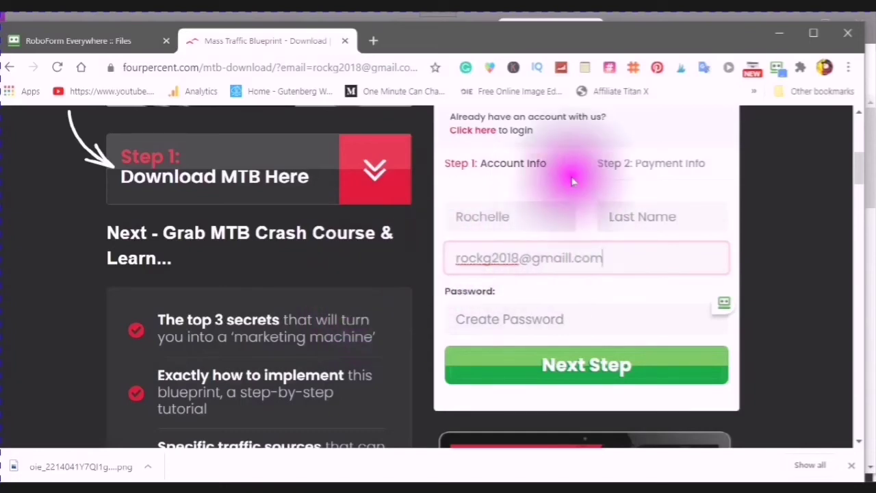
{"action": "left_click", "coordinate": [677, 215]}
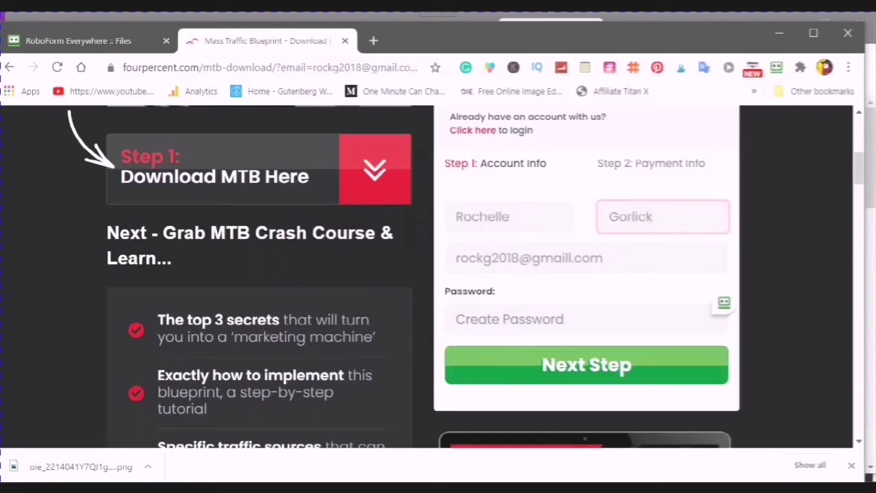
Step: Generate a strong new password and fill it into the password field
{"action": "left_click", "coordinate": [722, 305]}
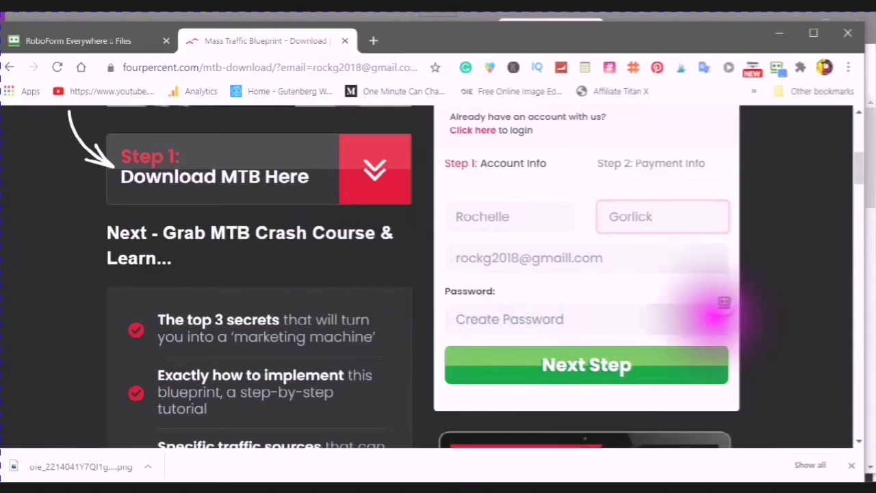
{"action": "left_click", "coordinate": [723, 302]}
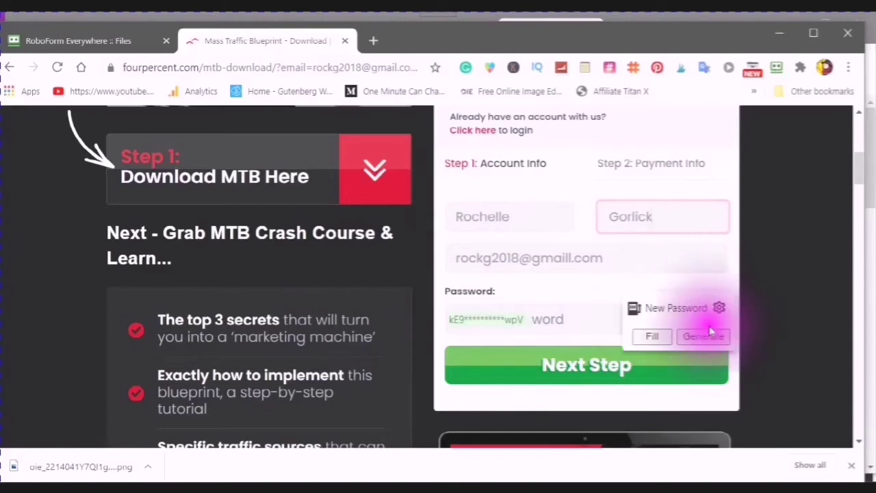
{"action": "left_click", "coordinate": [704, 338]}
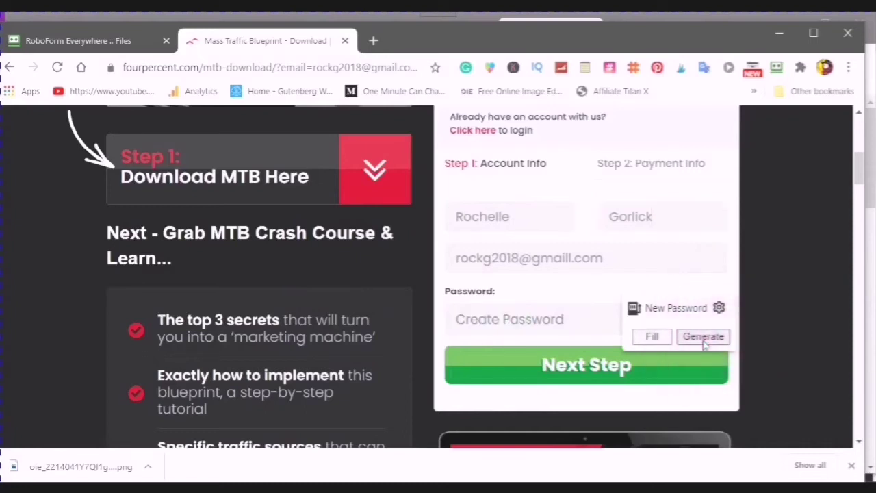
{"action": "left_click", "coordinate": [654, 339]}
Step: Submit the account info and advance the signup to the Payment Info step
{"action": "left_click", "coordinate": [513, 378]}
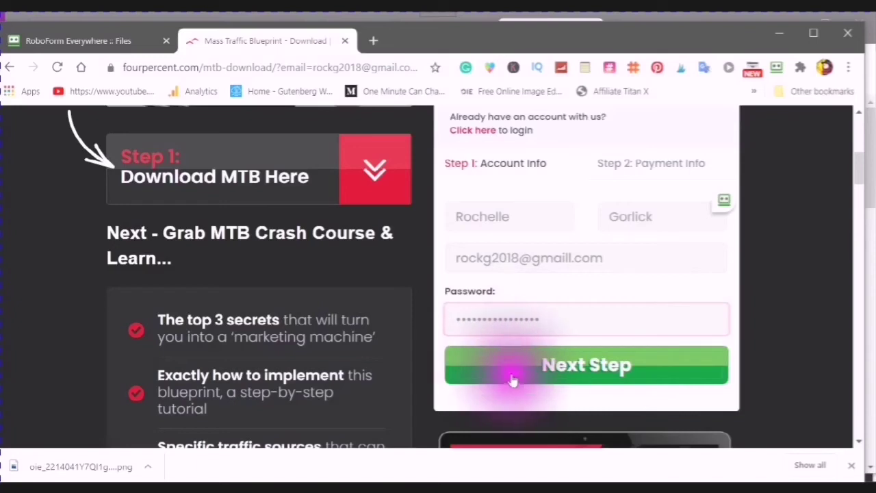
{"action": "left_click", "coordinate": [566, 372]}
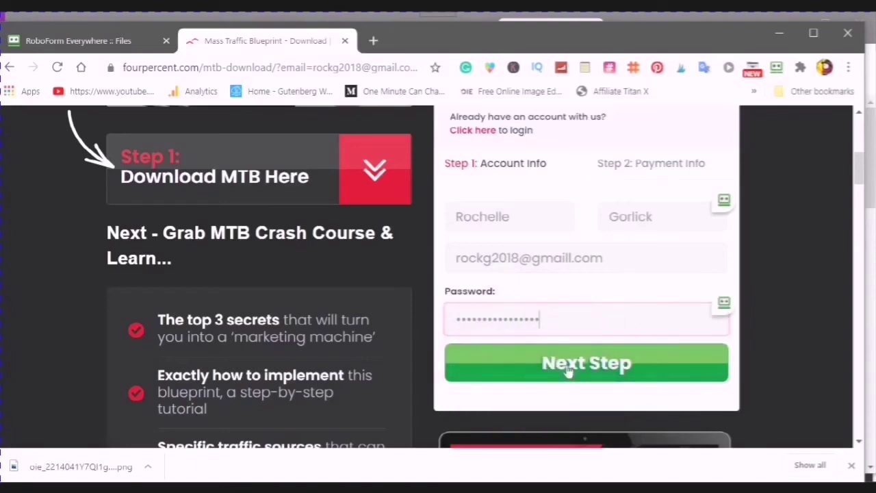
{"action": "left_click", "coordinate": [567, 371]}
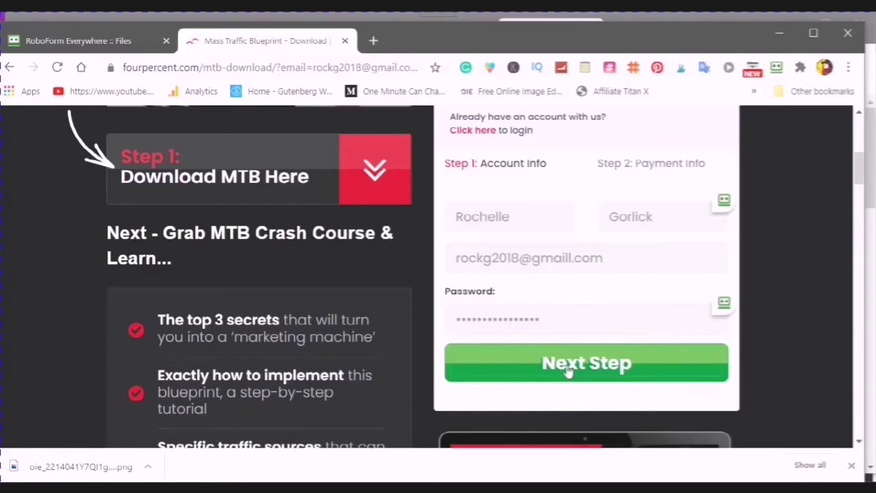
{"action": "left_click", "coordinate": [555, 353]}
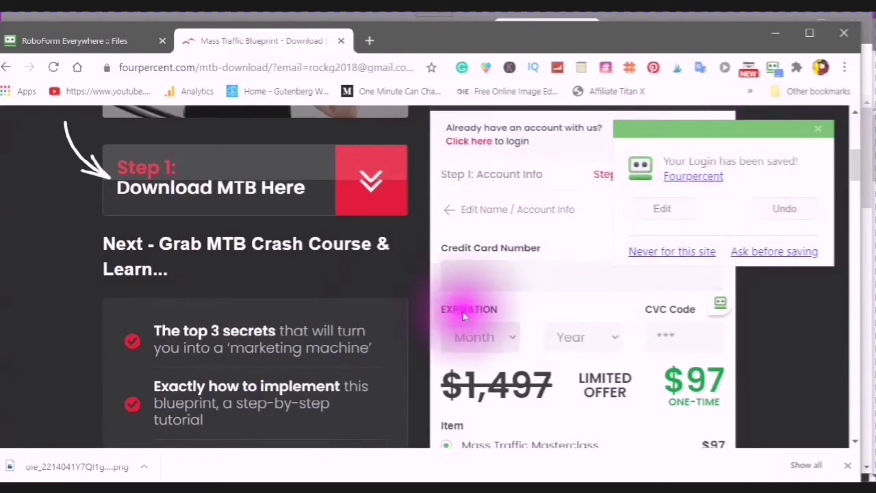
Step: Scroll through the course sales page, then switch to the RoboForm Everywhere tab
{"action": "scroll", "coordinate": [517, 316], "scroll_direction": "down", "scroll_amount": 10}
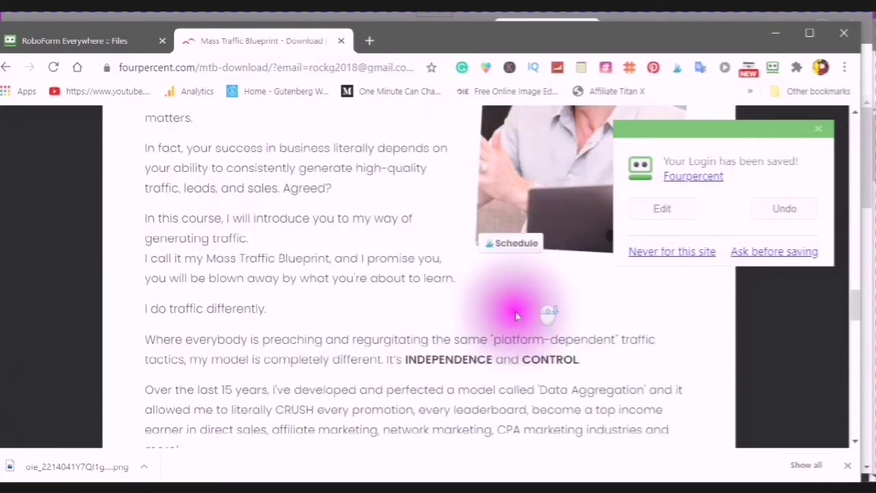
{"action": "scroll", "coordinate": [517, 316], "scroll_direction": "down", "scroll_amount": 15}
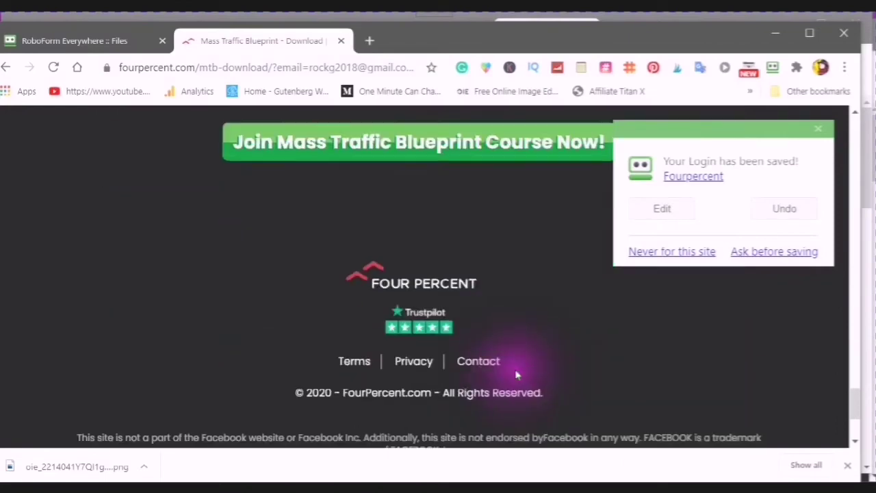
{"action": "scroll", "coordinate": [524, 355], "scroll_direction": "down", "scroll_amount": 3}
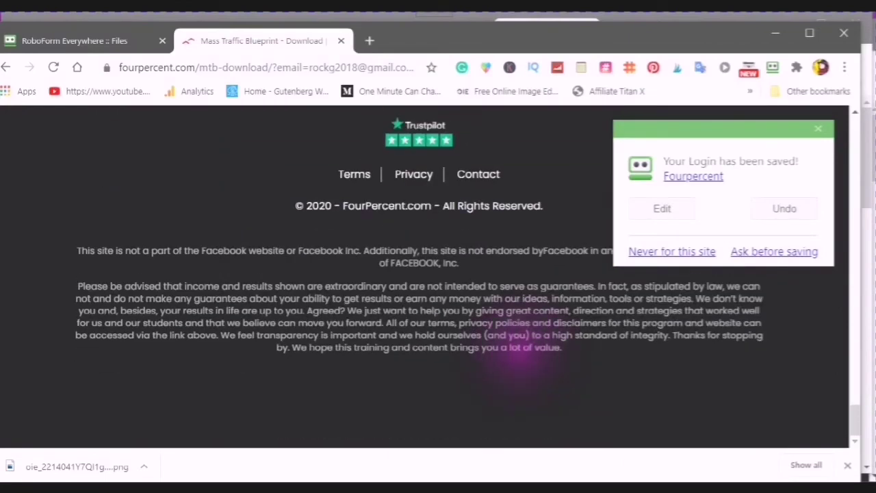
{"action": "scroll", "coordinate": [520, 369], "scroll_direction": "up", "scroll_amount": 5}
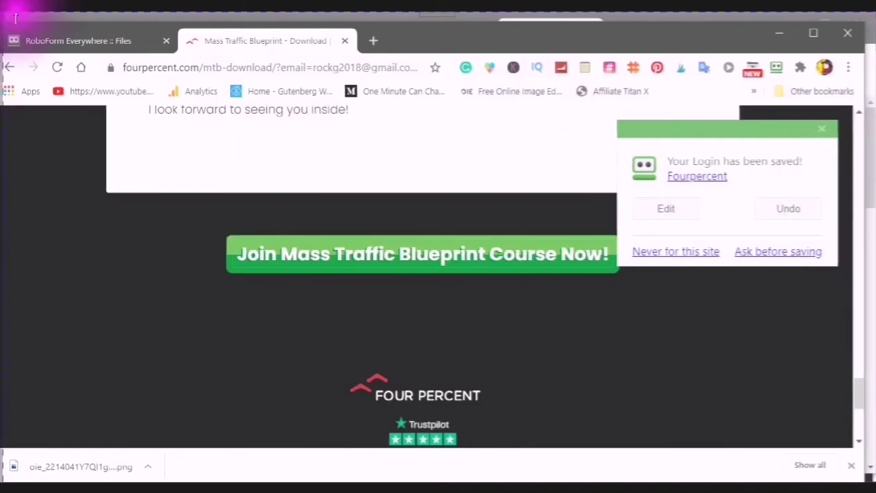
{"action": "left_click", "coordinate": [88, 34]}
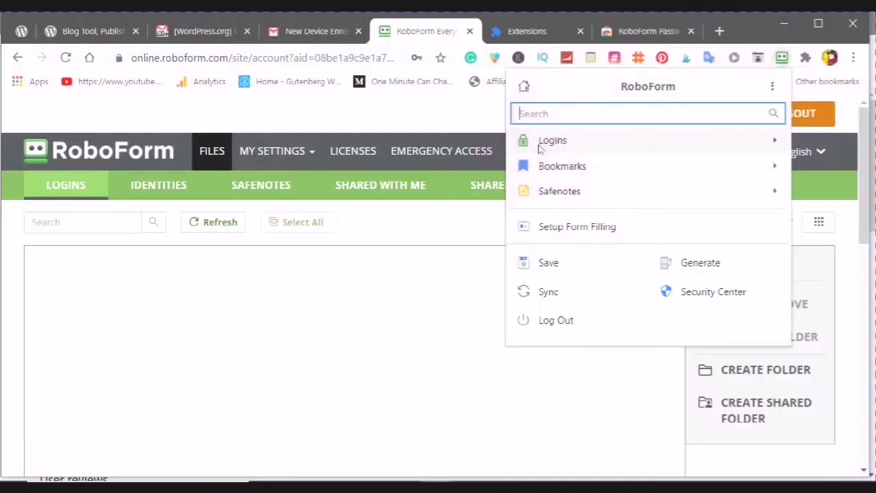
Step: Open the RoboForm extension menu and browse its Logins, Bookmarks and Safenotes submenus
{"action": "left_click", "coordinate": [789, 69]}
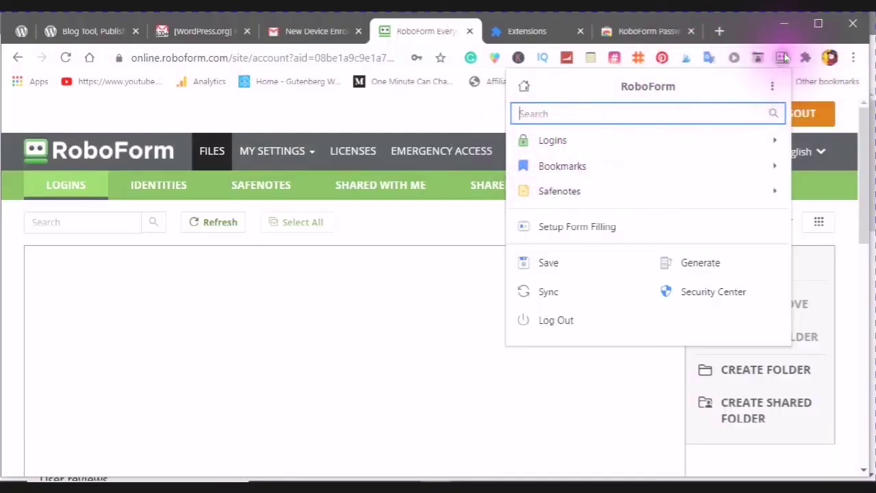
{"action": "left_click", "coordinate": [775, 146]}
{"action": "left_click", "coordinate": [706, 123]}
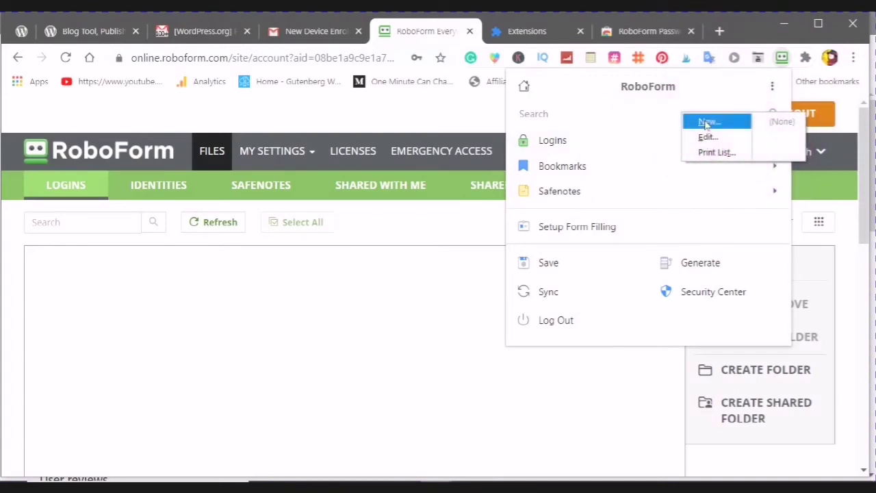
{"action": "left_click", "coordinate": [707, 137]}
{"action": "left_click", "coordinate": [703, 153]}
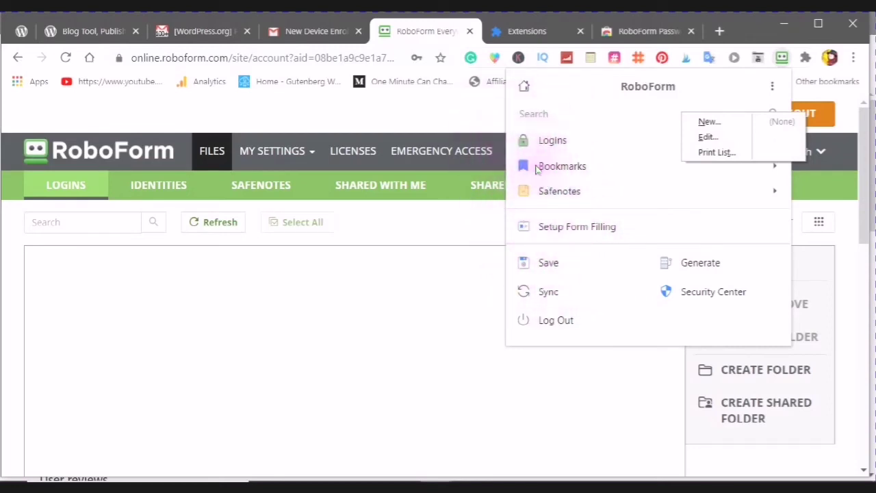
{"action": "mouse_move", "coordinate": [537, 169]}
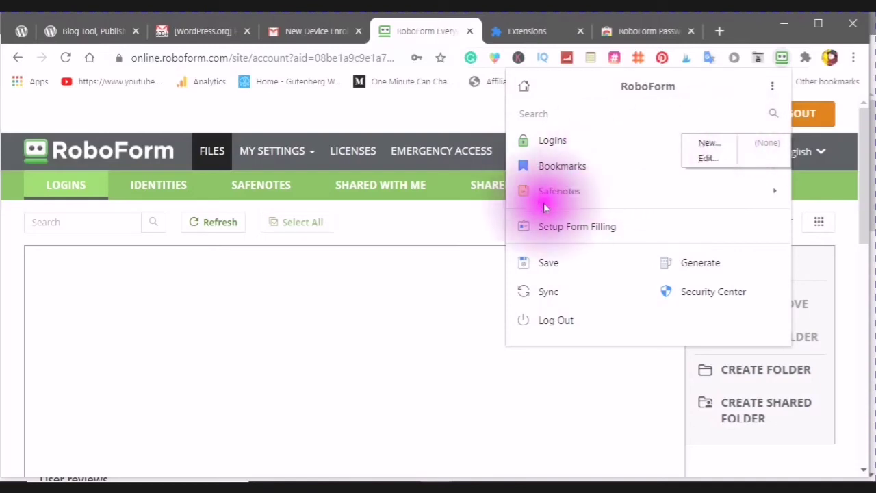
{"action": "mouse_move", "coordinate": [549, 196]}
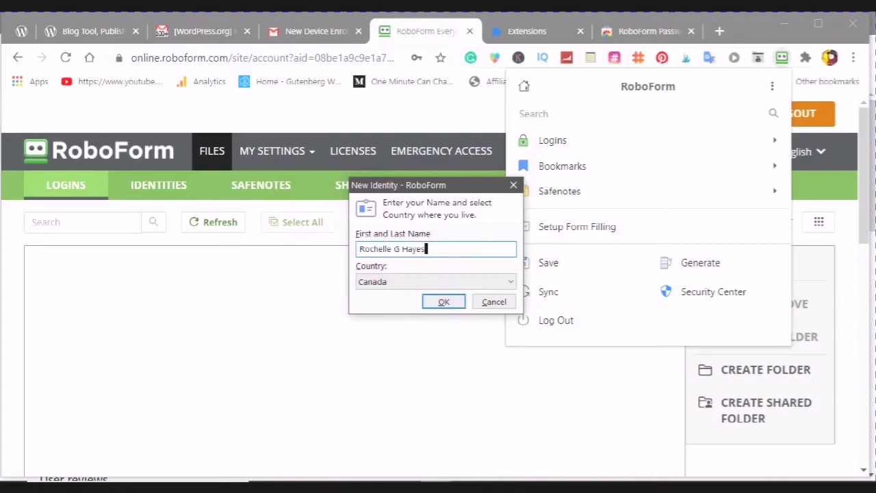
Step: Confirm the new identity with the entered first and last name and Canada as country
{"action": "left_click", "coordinate": [444, 302]}
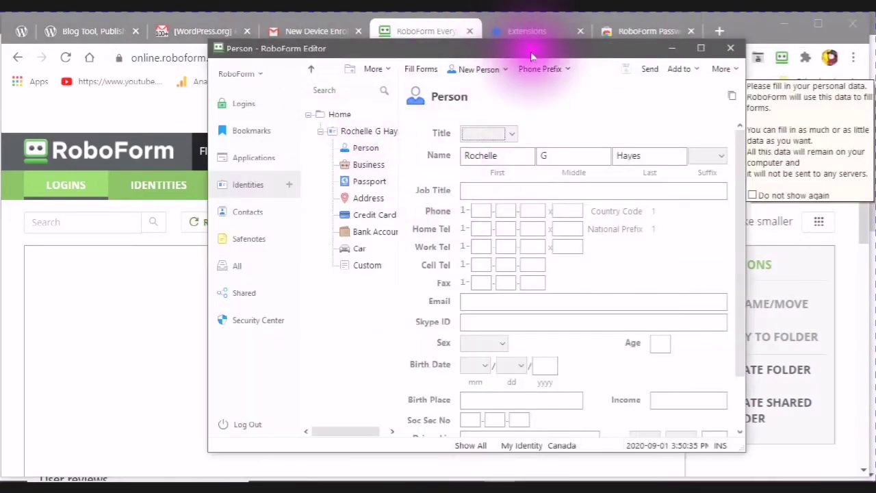
Step: Enter interactiveveiws.com as the identity's business website and begin a business note
{"action": "left_click_drag", "start_coordinate": [532, 55], "coordinate": [488, 53]}
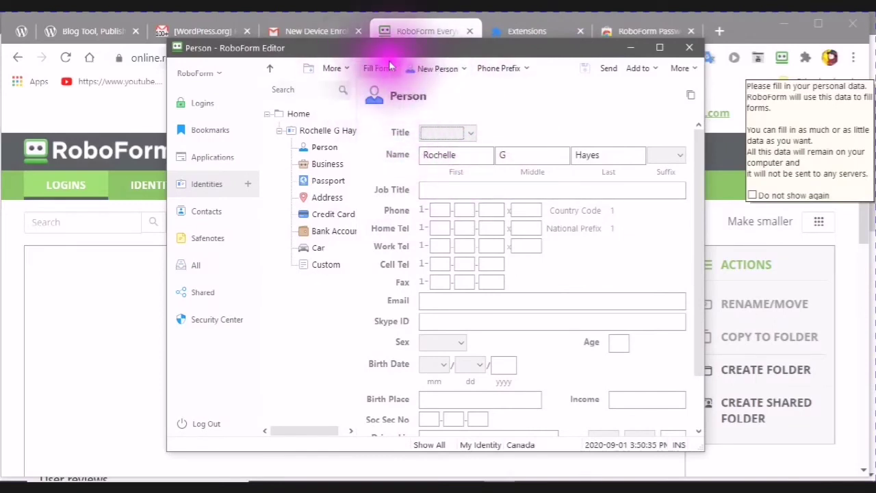
{"action": "scroll", "coordinate": [438, 246], "scroll_direction": "down", "scroll_amount": 1}
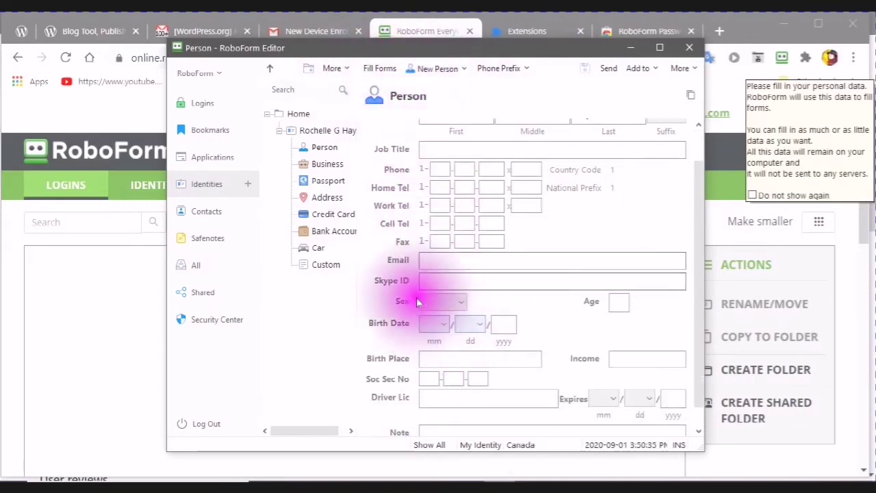
{"action": "left_click", "coordinate": [323, 164]}
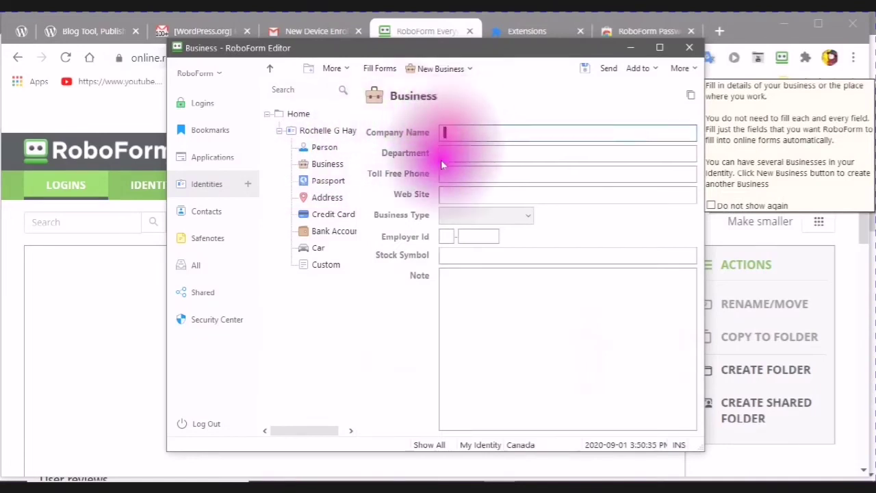
{"action": "left_click", "coordinate": [459, 155]}
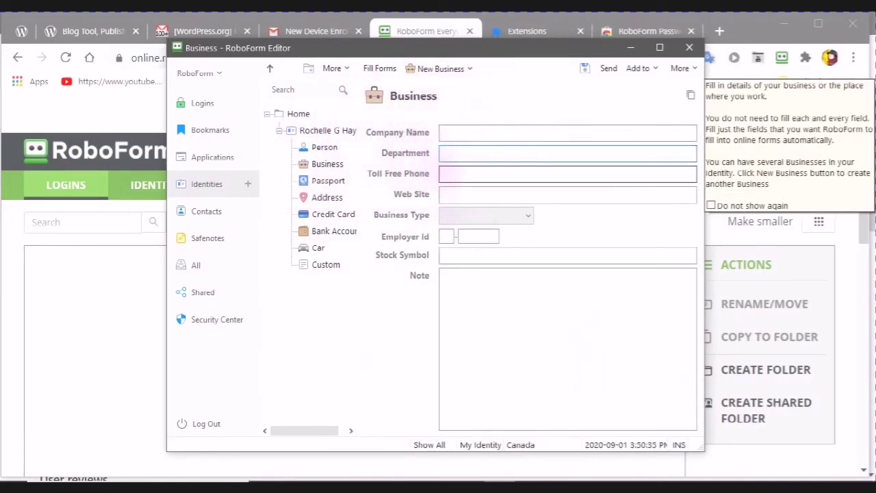
{"action": "left_click", "coordinate": [453, 195]}
{"action": "type", "text": "interactiveveiws.com"}
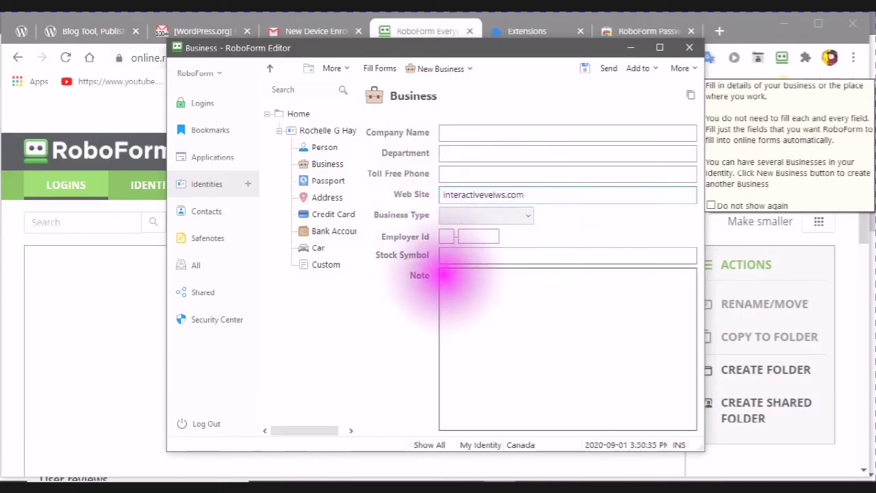
{"action": "left_click", "coordinate": [447, 277]}
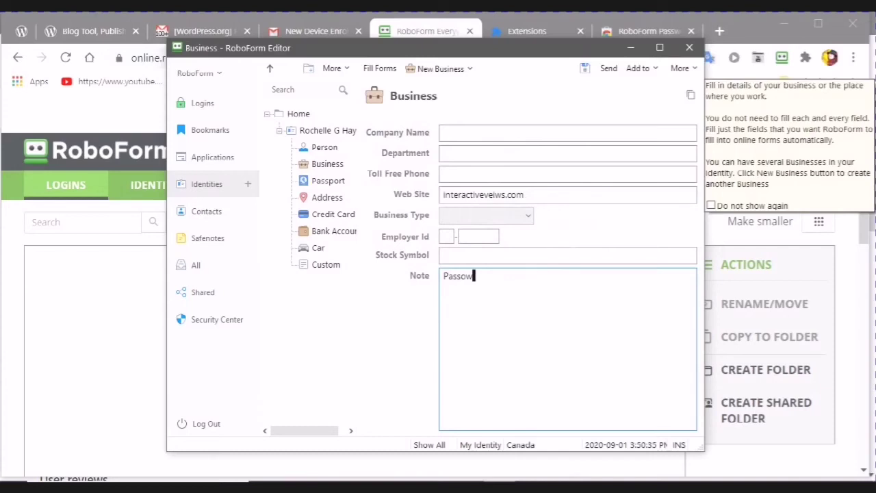
{"action": "type", "text": "Passwor"}
Step: Browse the identity's Passport, Address, Bank Account, Car and Custom sections
{"action": "left_click", "coordinate": [326, 180]}
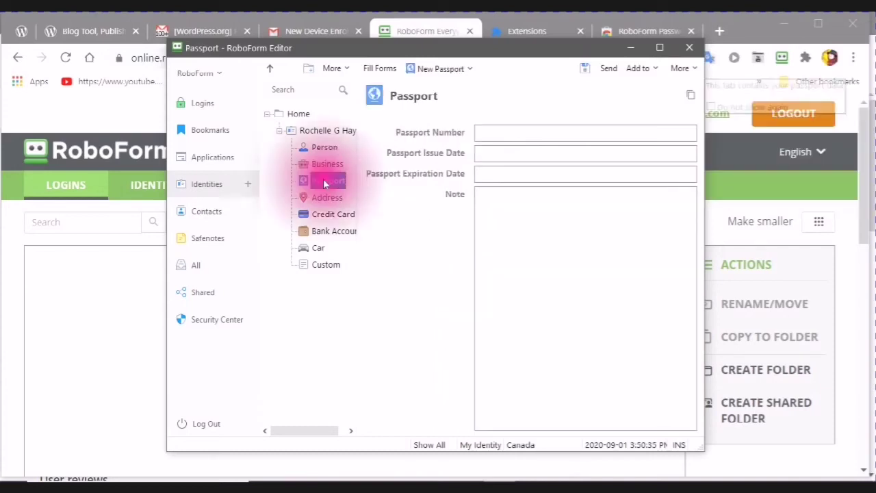
{"action": "left_click", "coordinate": [322, 198]}
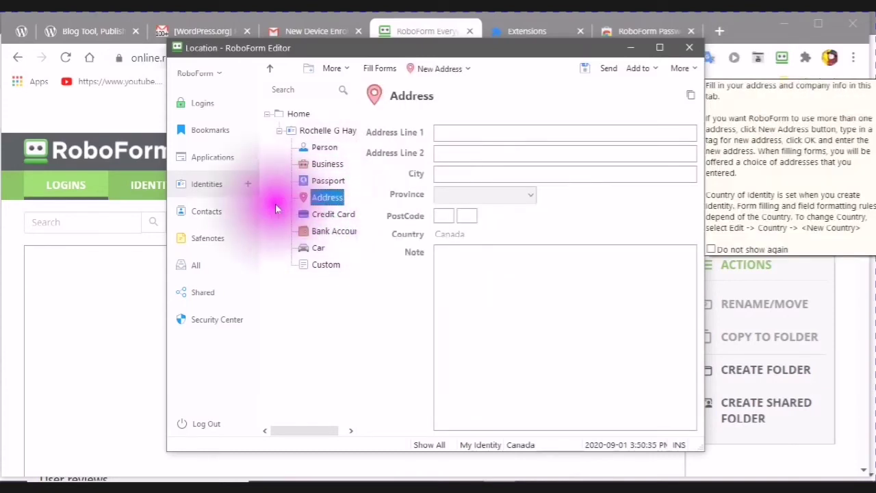
{"action": "left_click", "coordinate": [321, 231]}
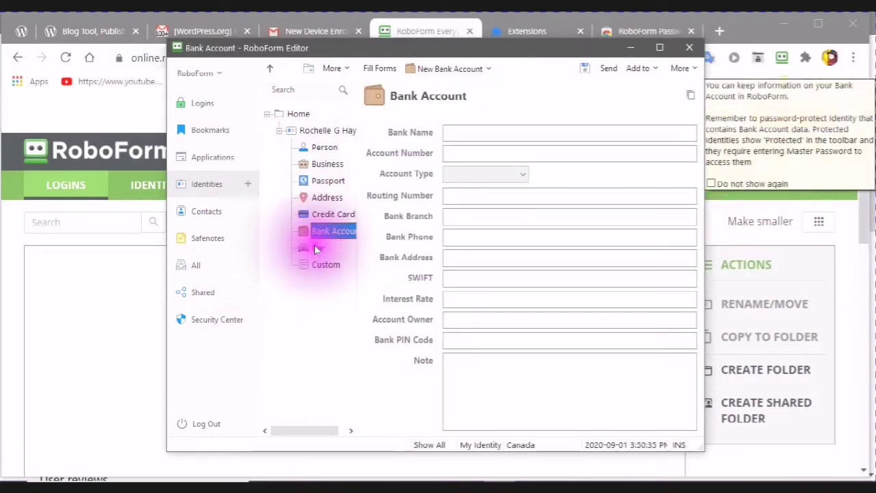
{"action": "left_click", "coordinate": [318, 248]}
{"action": "left_click", "coordinate": [323, 264]}
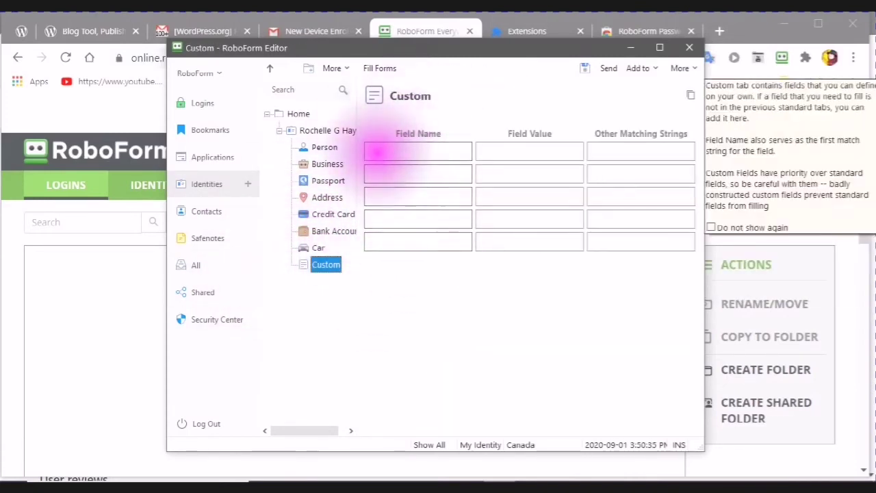
{"action": "left_click", "coordinate": [400, 150]}
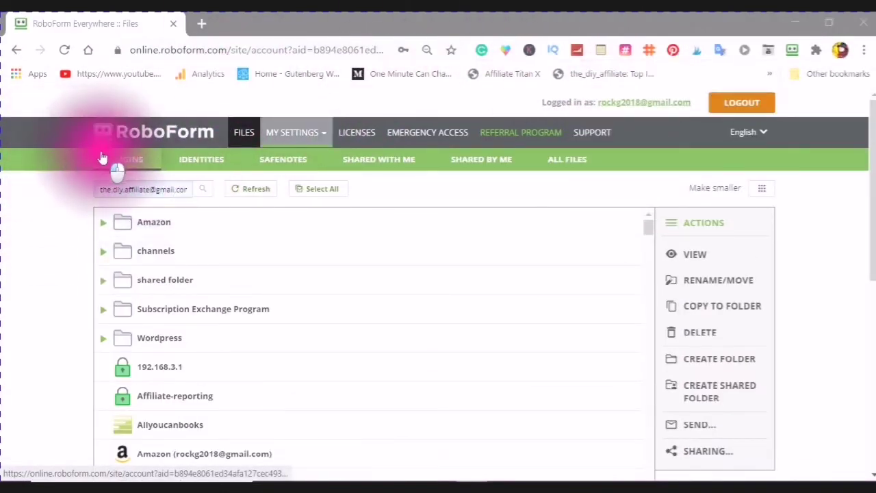
Step: View the Identities, Safenotes, Shared With Me and Shared By Me lists
{"action": "left_click", "coordinate": [200, 163]}
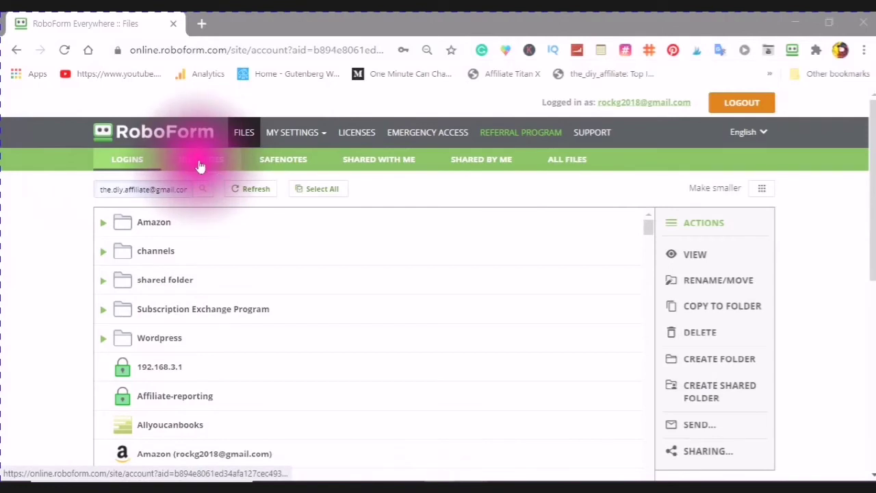
{"action": "left_click", "coordinate": [280, 164]}
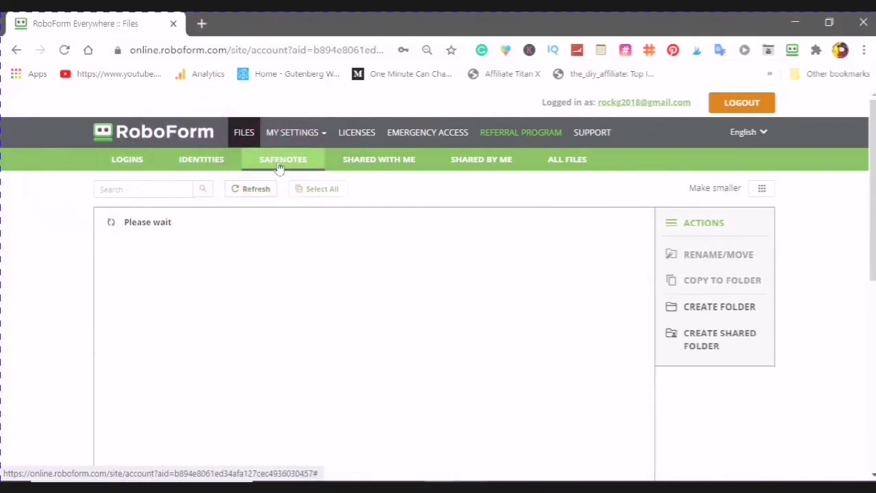
{"action": "left_click", "coordinate": [371, 169]}
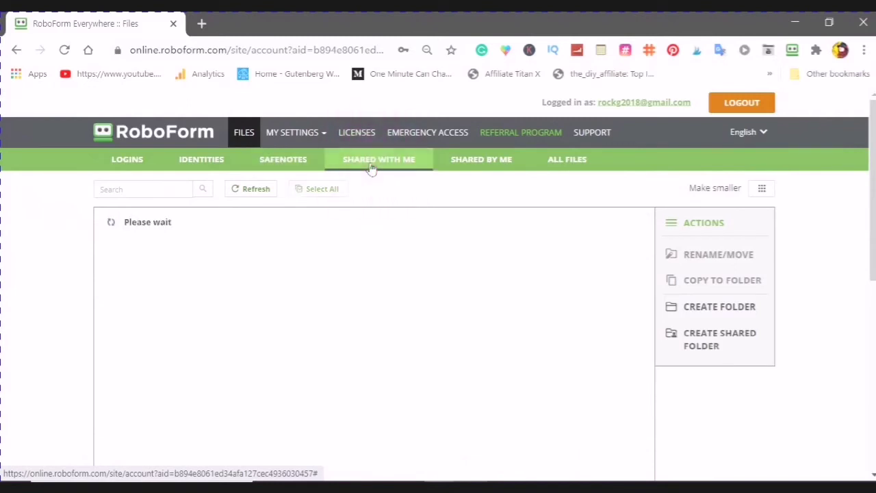
{"action": "left_click", "coordinate": [479, 161]}
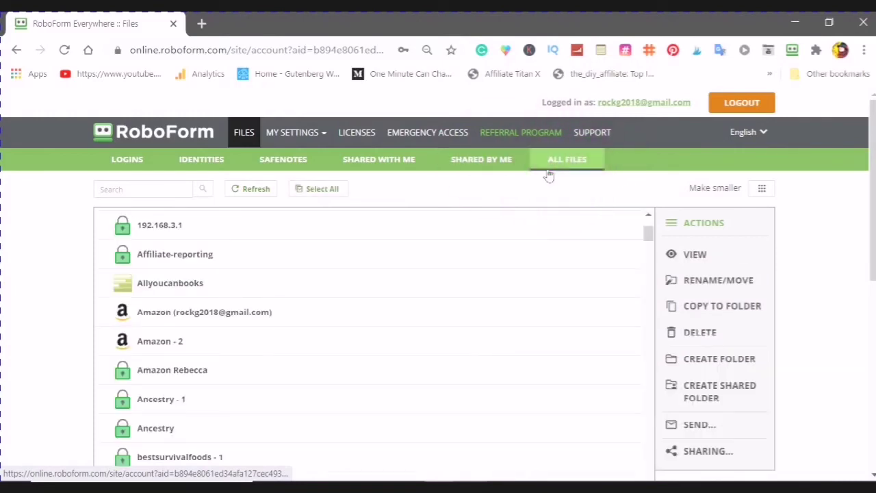
Step: Return to Logins, select the Ancestry login and open its sharing options
{"action": "left_click", "coordinate": [123, 163]}
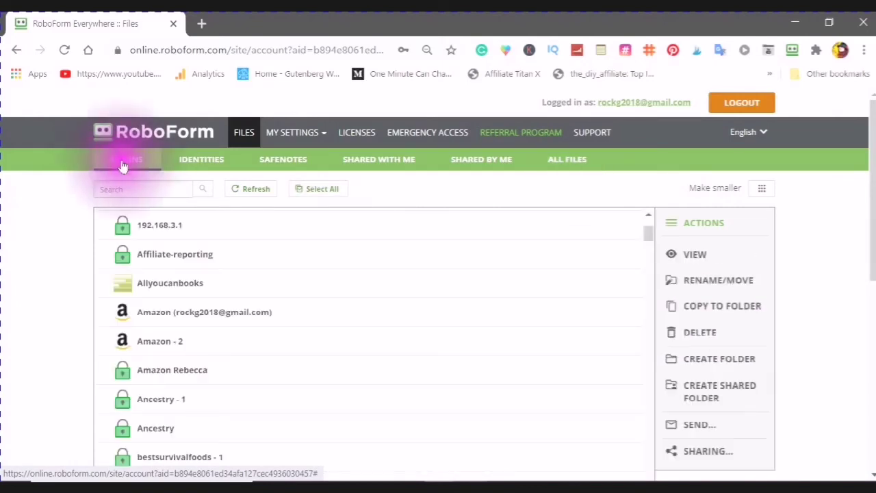
{"action": "scroll", "coordinate": [287, 288], "scroll_direction": "down", "scroll_amount": 3}
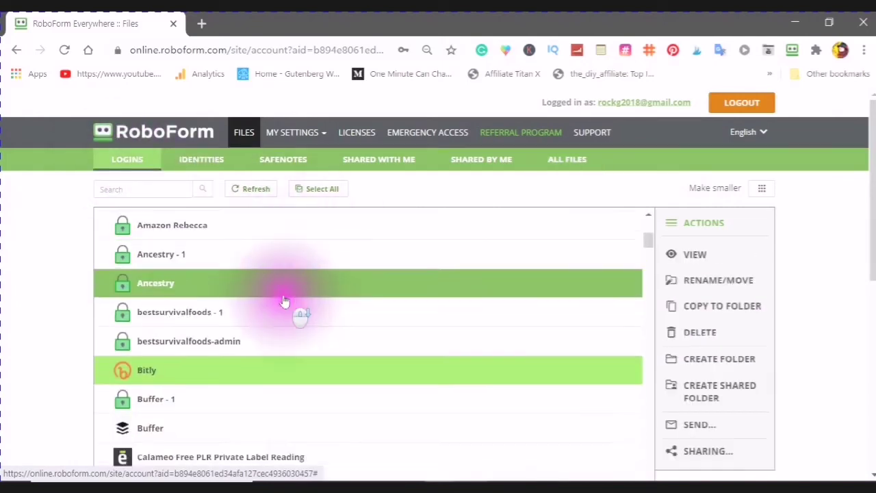
{"action": "left_click", "coordinate": [247, 278]}
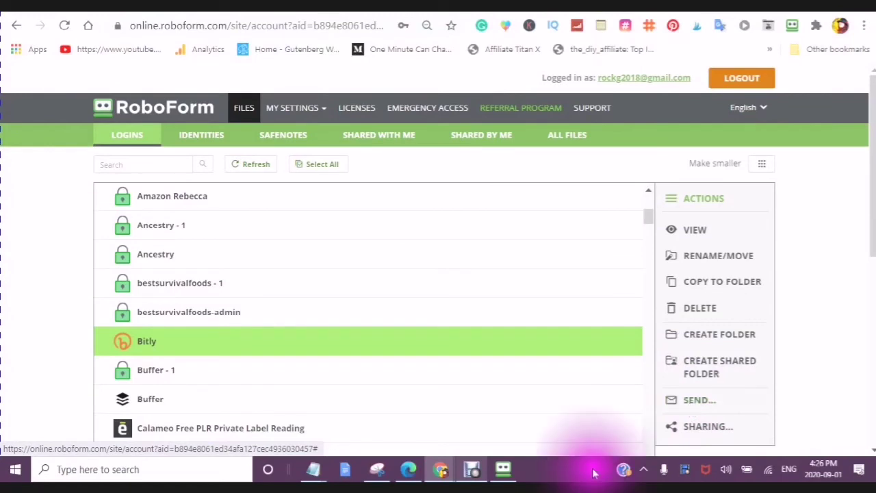
{"action": "left_click", "coordinate": [702, 432]}
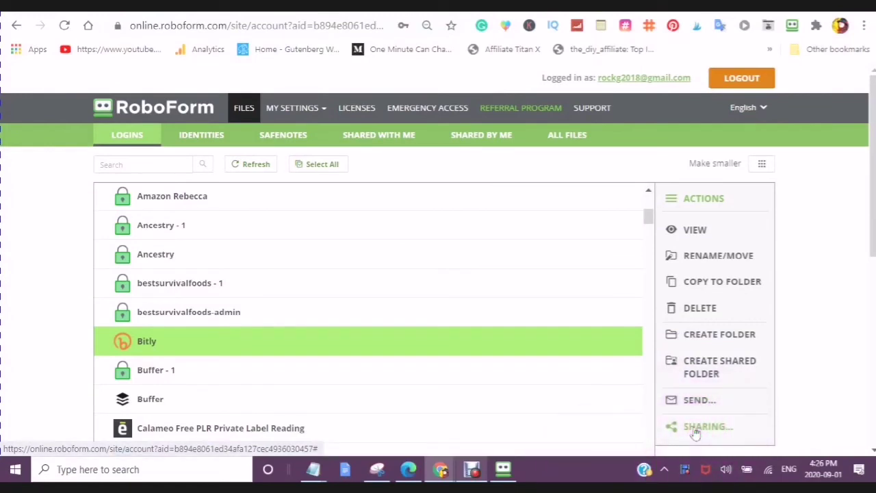
Step: Select the Amazon folder under Identities and open its sharing settings
{"action": "left_click", "coordinate": [199, 136]}
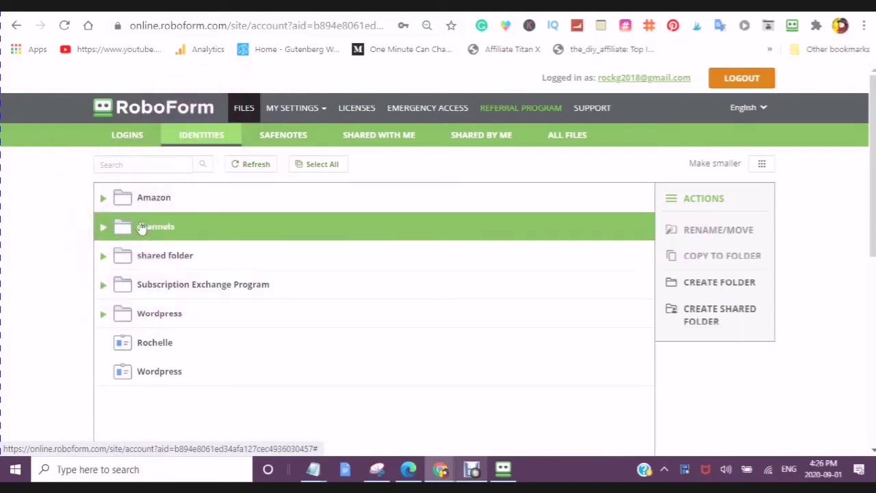
{"action": "left_click", "coordinate": [131, 198]}
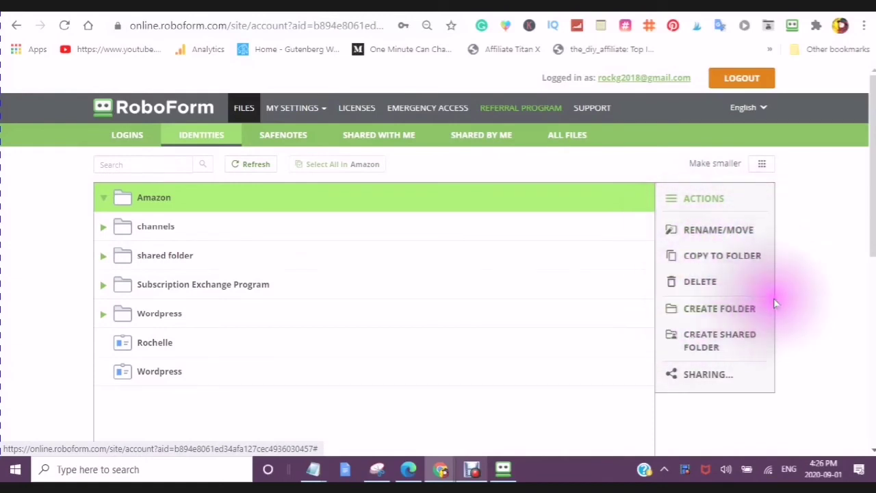
{"action": "left_click", "coordinate": [691, 376]}
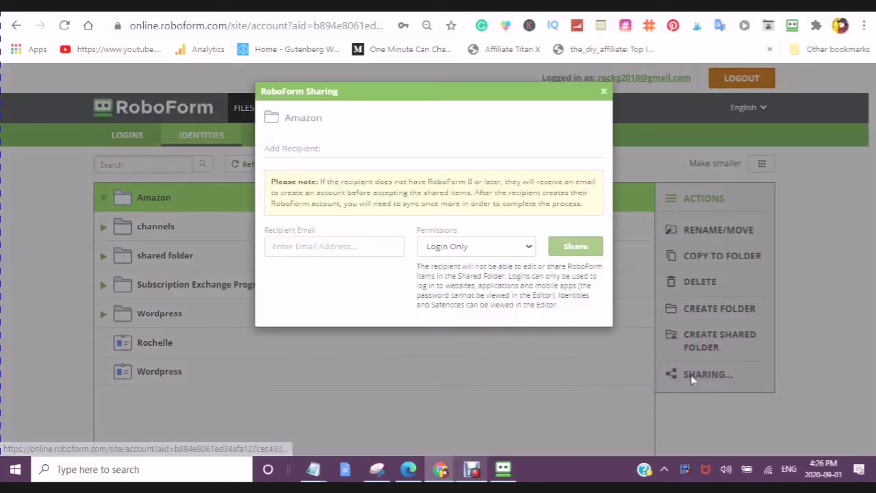
Step: Share the folder with the recipient's e-mail at Full Control, then close the sharing dialog
{"action": "left_click", "coordinate": [284, 248]}
{"action": "key", "text": "ctrl+v"}
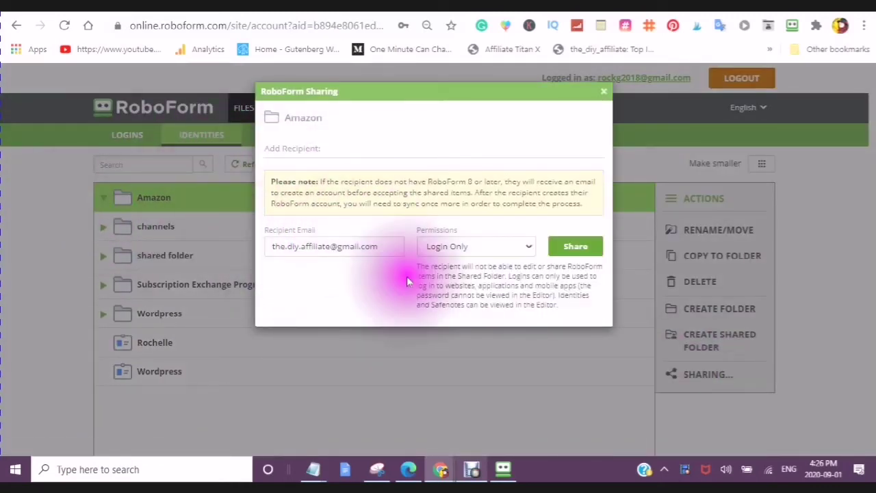
{"action": "left_click", "coordinate": [528, 247]}
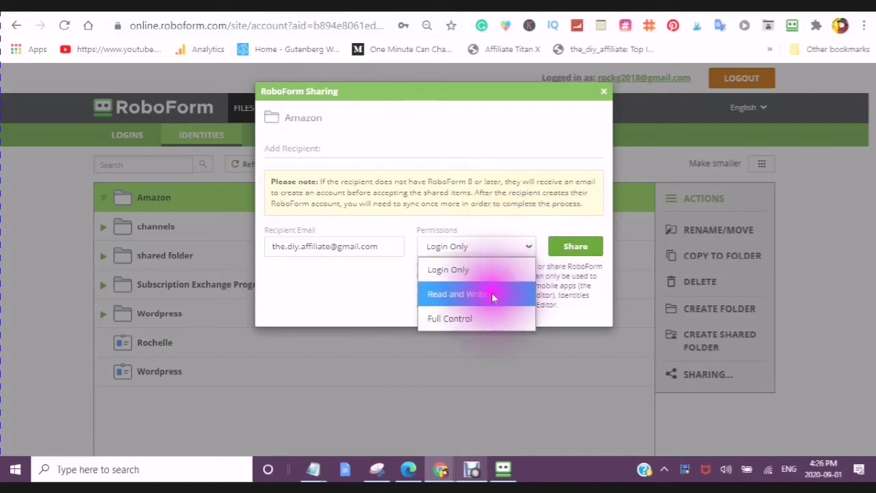
{"action": "left_click", "coordinate": [475, 309]}
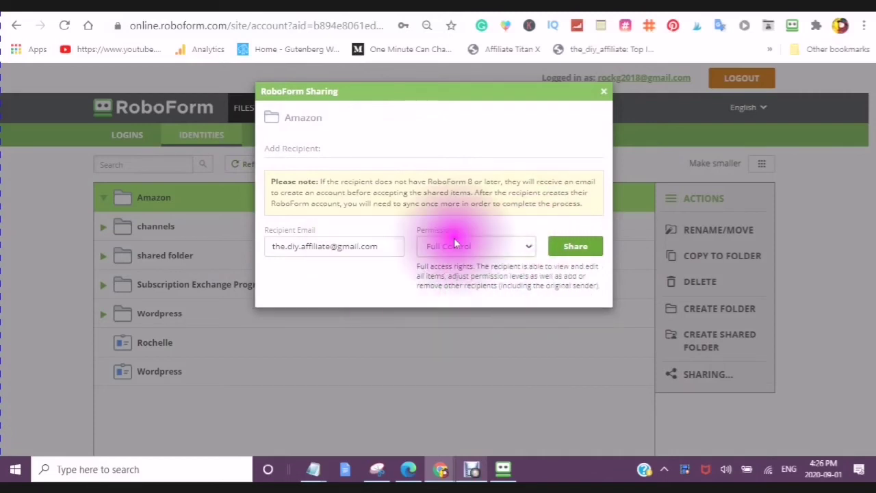
{"action": "left_click", "coordinate": [574, 248]}
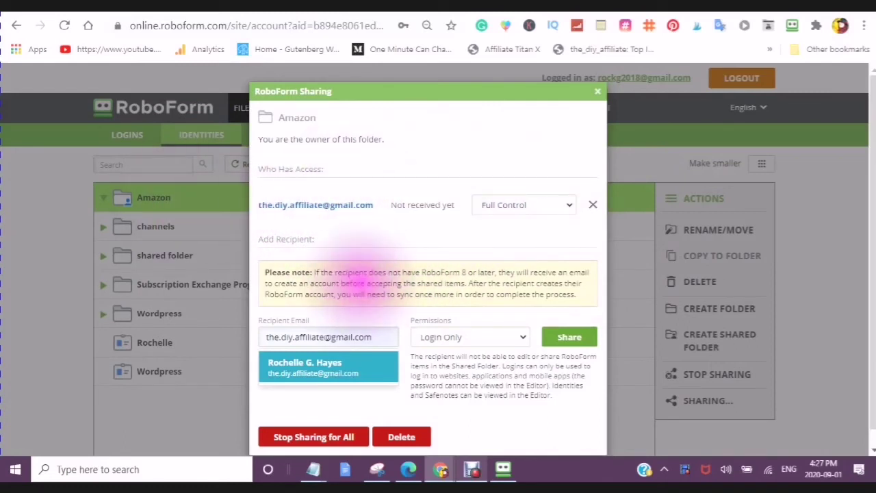
{"action": "scroll", "coordinate": [402, 268], "scroll_direction": "down", "scroll_amount": 1}
{"action": "scroll", "coordinate": [352, 301], "scroll_direction": "up", "scroll_amount": 1}
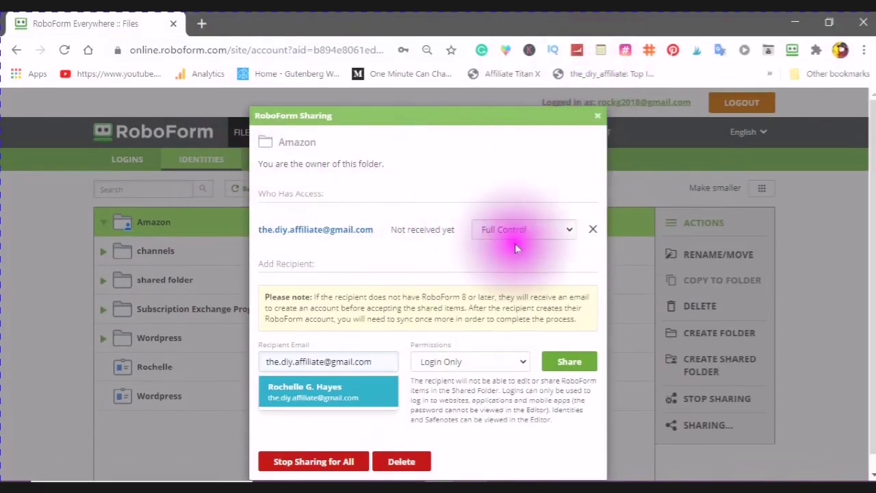
{"action": "scroll", "coordinate": [362, 396], "scroll_direction": "down", "scroll_amount": 1}
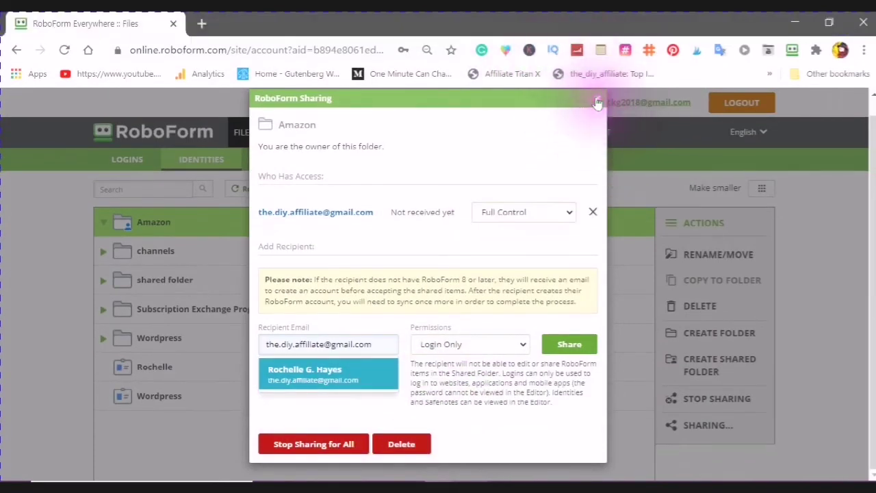
{"action": "left_click", "coordinate": [598, 102]}
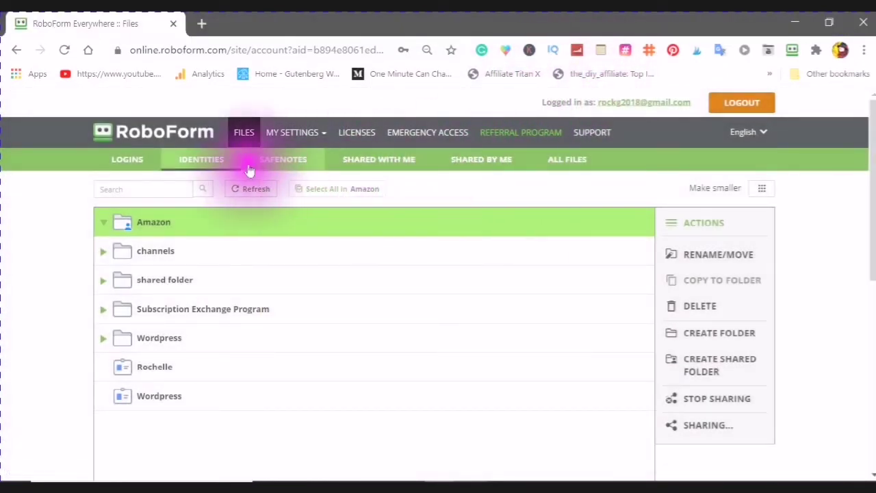
Step: Look over the saved Safenotes list
{"action": "left_click", "coordinate": [280, 168]}
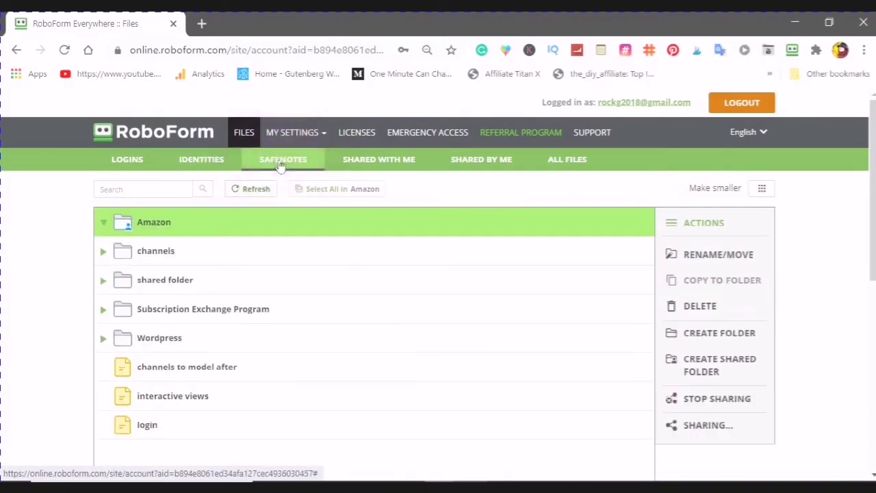
{"action": "scroll", "coordinate": [328, 238], "scroll_direction": "down", "scroll_amount": 1}
{"action": "scroll", "coordinate": [328, 238], "scroll_direction": "down", "scroll_amount": 1}
{"action": "scroll", "coordinate": [53, 219], "scroll_direction": "up", "scroll_amount": 3}
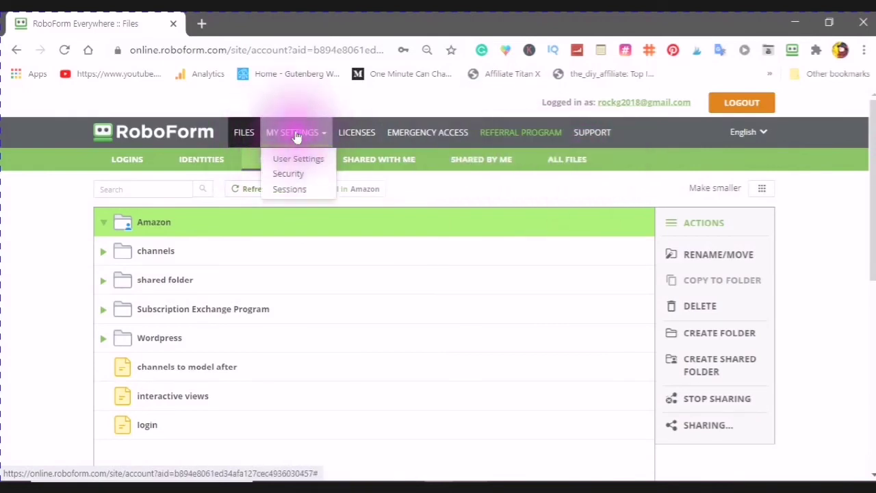
Step: Open My Settings > Security showing the 20-minute session timeout and 365-day enrollment period
{"action": "left_click", "coordinate": [293, 163]}
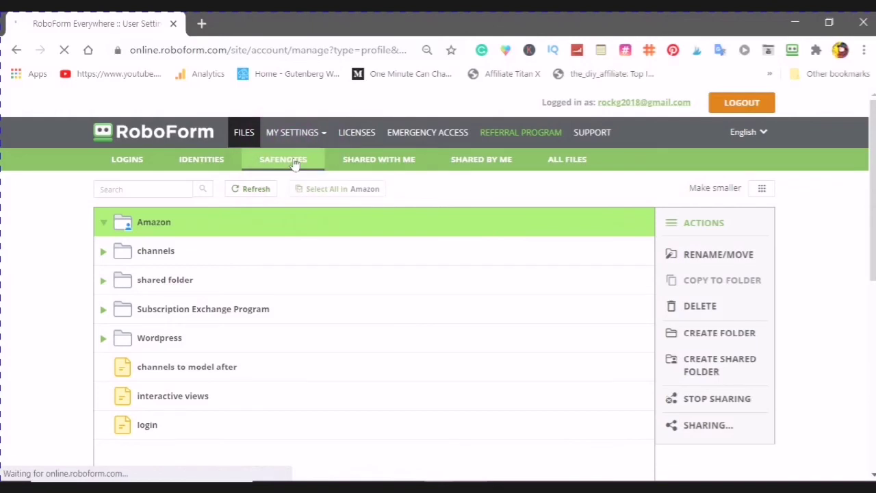
{"action": "left_click", "coordinate": [119, 145]}
{"action": "left_click", "coordinate": [286, 179]}
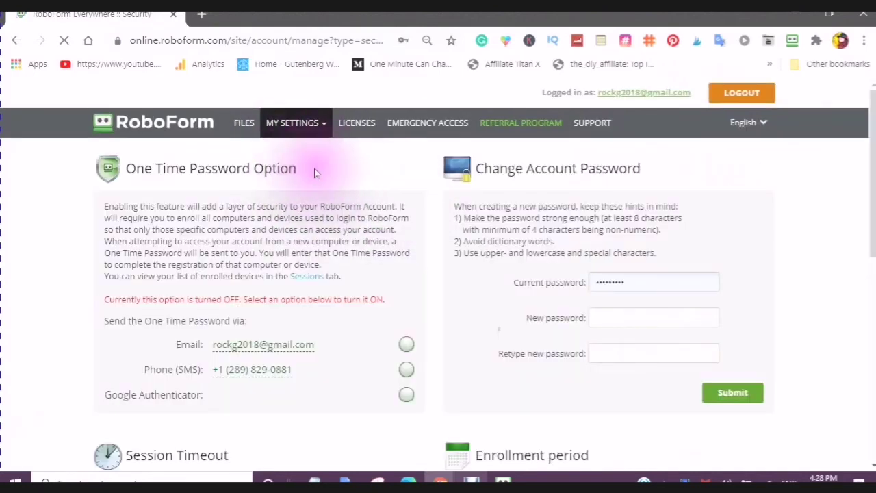
{"action": "scroll", "coordinate": [348, 184], "scroll_direction": "down", "scroll_amount": 2}
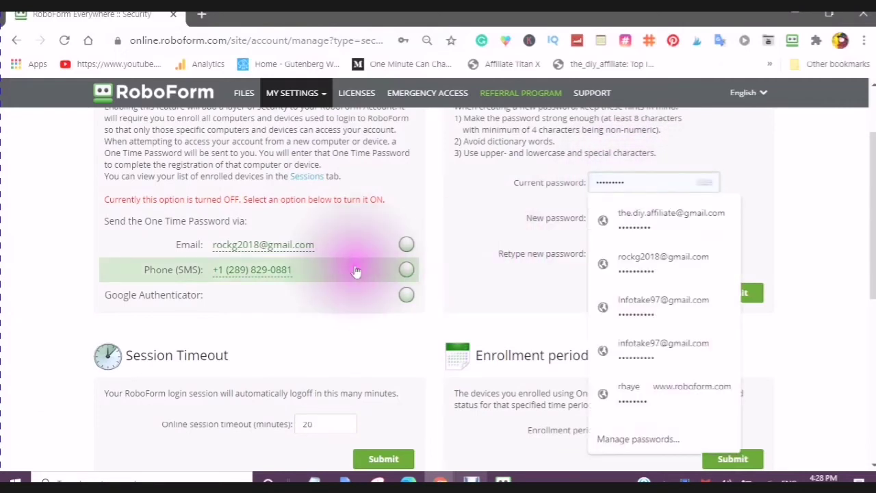
{"action": "left_click", "coordinate": [471, 201]}
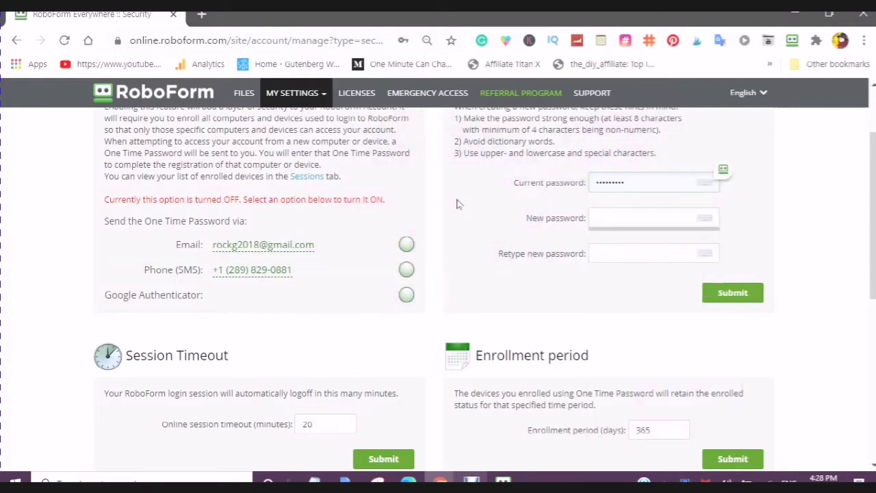
{"action": "scroll", "coordinate": [479, 213], "scroll_direction": "up", "scroll_amount": 2}
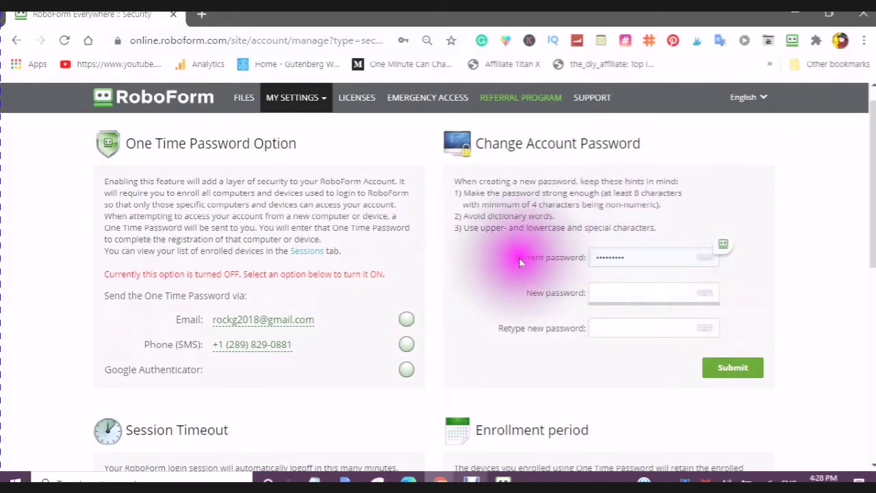
{"action": "scroll", "coordinate": [520, 267], "scroll_direction": "down", "scroll_amount": 1}
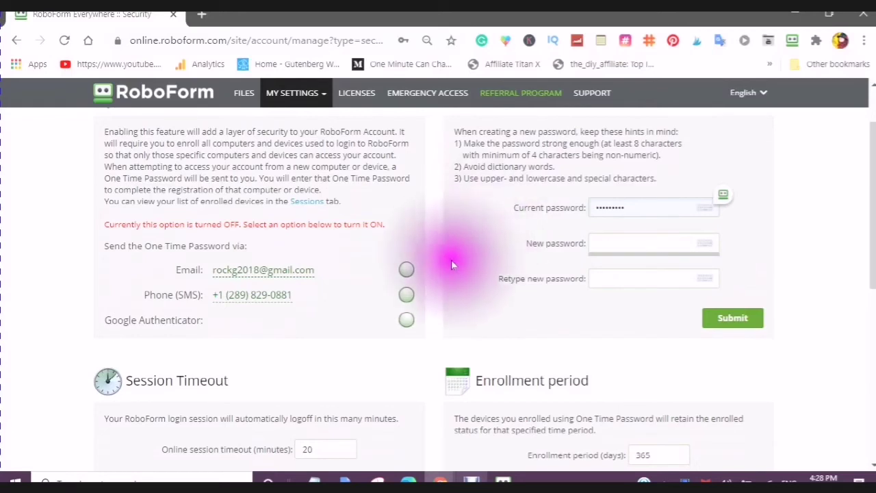
{"action": "scroll", "coordinate": [462, 243], "scroll_direction": "down", "scroll_amount": 2}
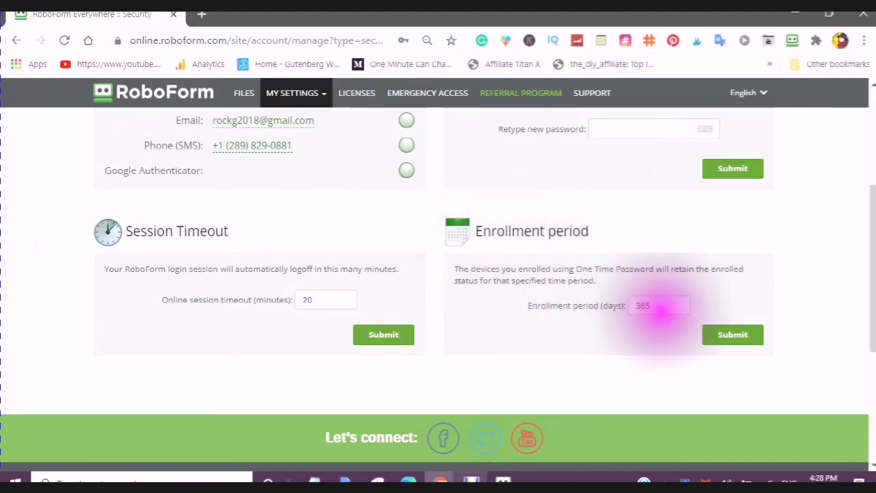
Step: Review the License details and Emergency Access contacts, then go to the Referral Program page
{"action": "scroll", "coordinate": [383, 164], "scroll_direction": "up", "scroll_amount": 2}
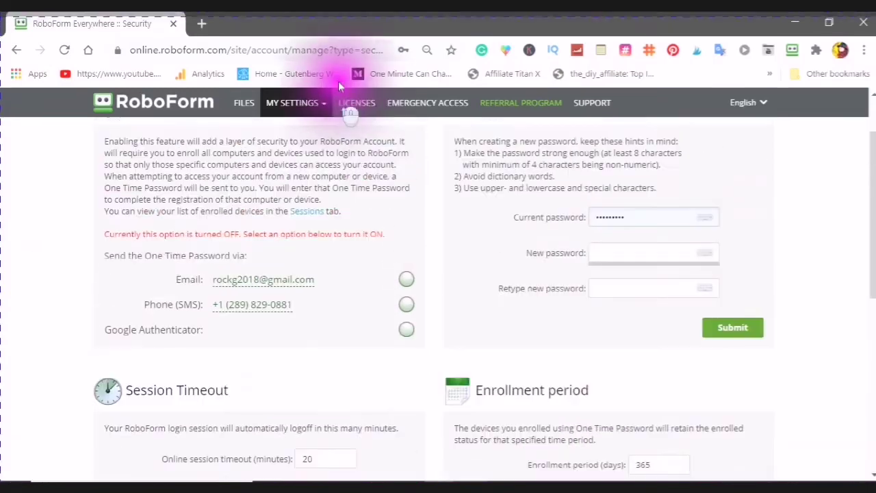
{"action": "left_click", "coordinate": [362, 110]}
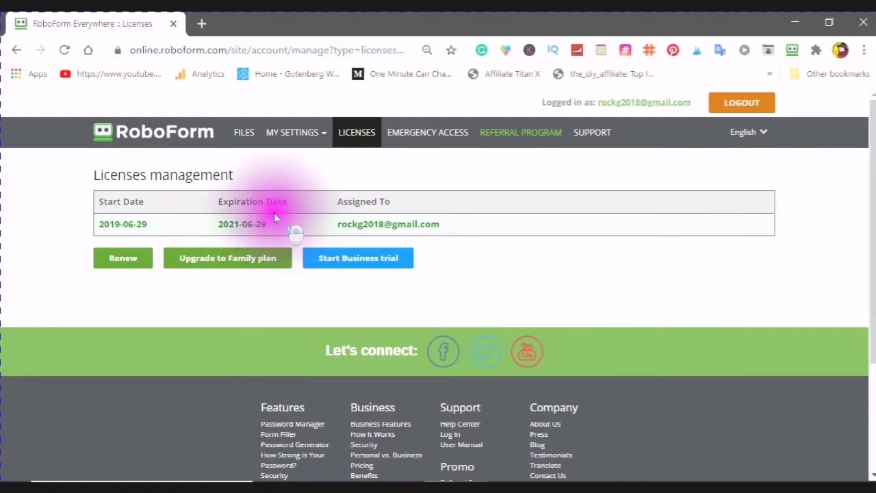
{"action": "left_click", "coordinate": [421, 137]}
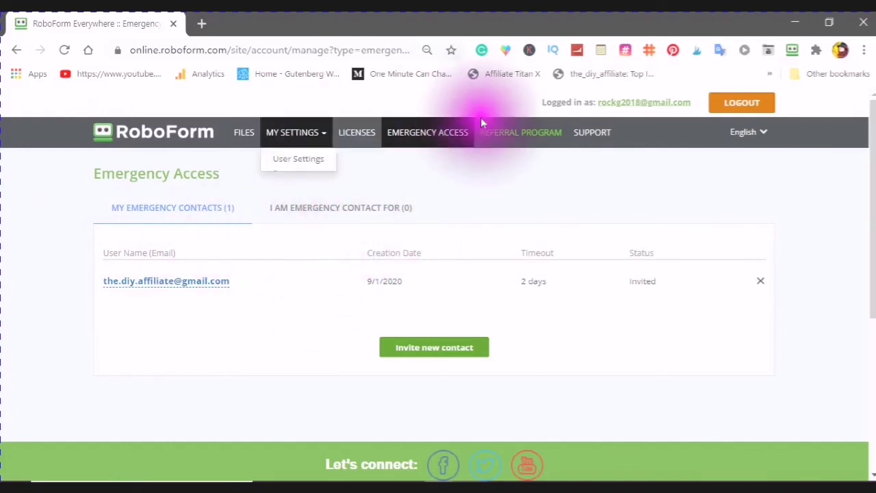
{"action": "left_click", "coordinate": [510, 139]}
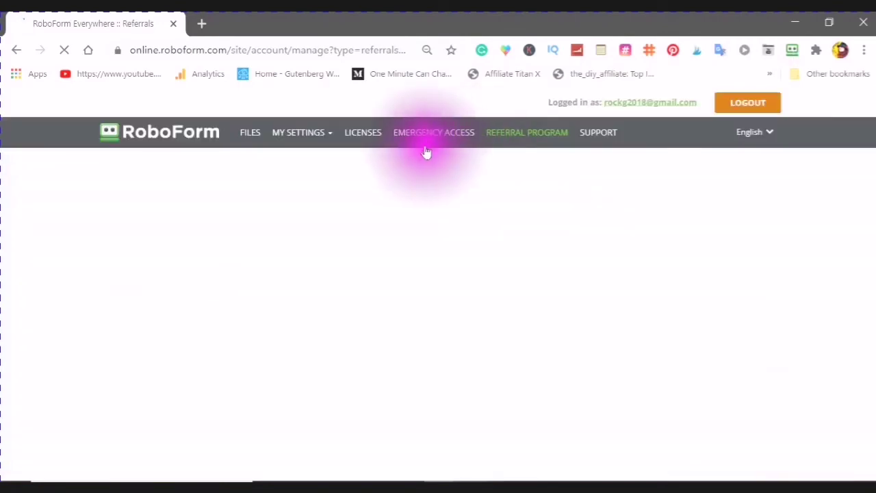
Step: Select the personal referral link in the 'Purchase and learn more' field on the Referrals page
{"action": "scroll", "coordinate": [263, 182], "scroll_direction": "down", "scroll_amount": 4}
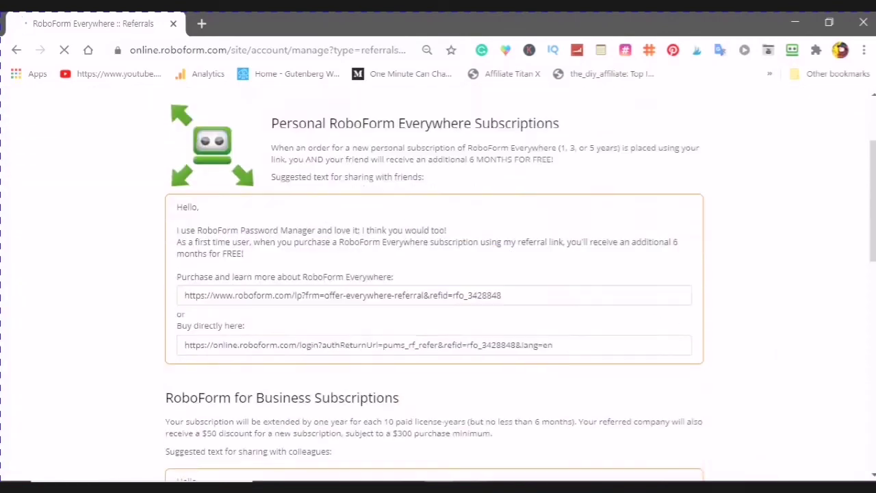
{"action": "scroll", "coordinate": [254, 279], "scroll_direction": "up", "scroll_amount": 1}
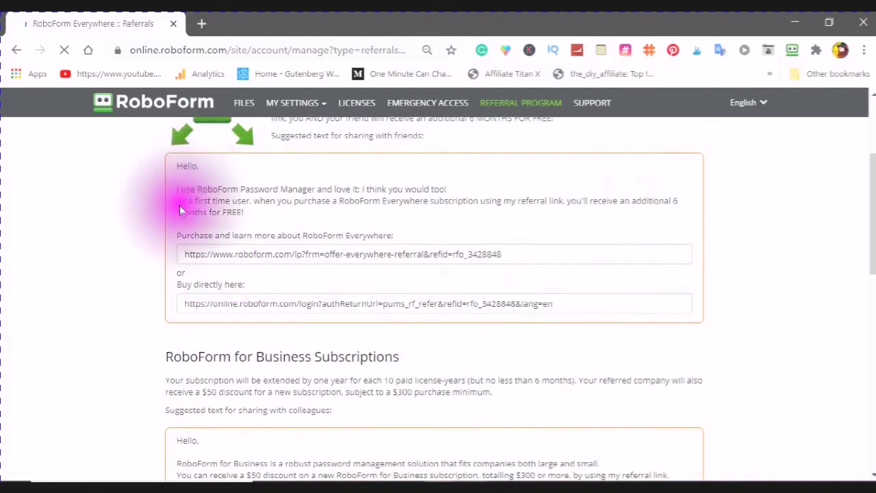
{"action": "left_click", "coordinate": [505, 259]}
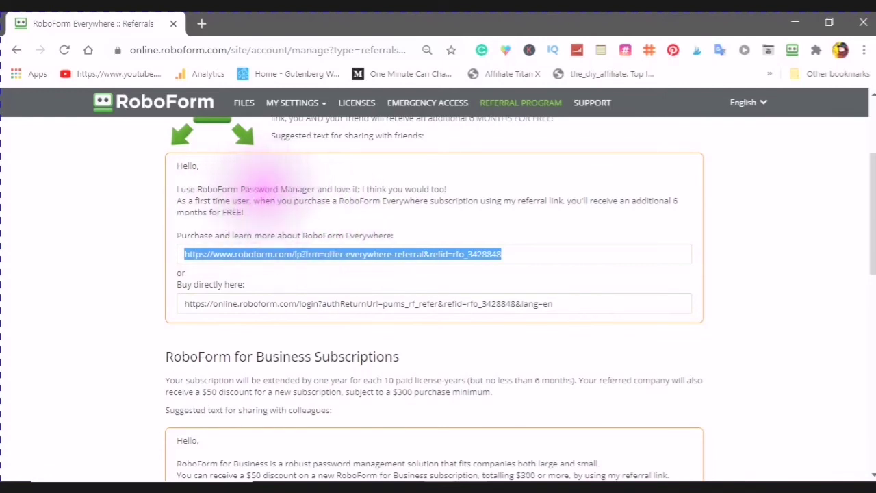
{"action": "scroll", "coordinate": [260, 191], "scroll_direction": "down", "scroll_amount": 1}
{"action": "scroll", "coordinate": [185, 196], "scroll_direction": "up", "scroll_amount": 1}
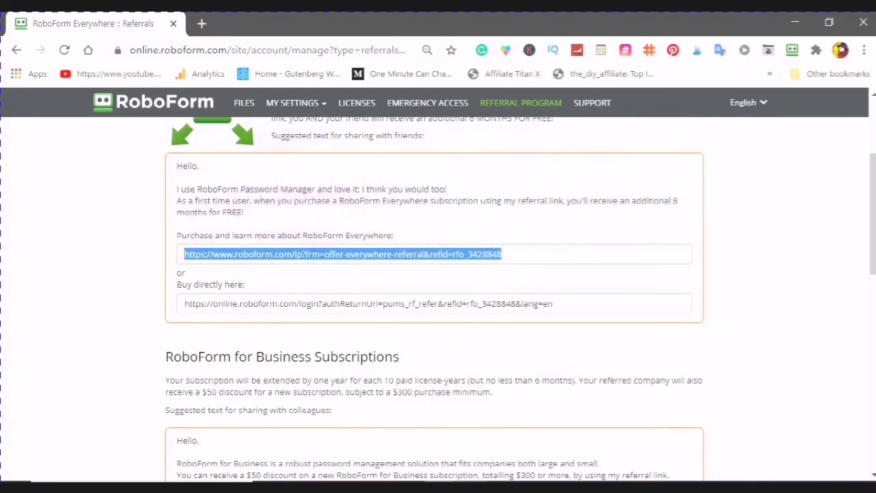
{"action": "scroll", "coordinate": [294, 196], "scroll_direction": "down", "scroll_amount": 1}
{"action": "scroll", "coordinate": [304, 215], "scroll_direction": "down", "scroll_amount": 3}
{"action": "scroll", "coordinate": [308, 245], "scroll_direction": "up", "scroll_amount": 3}
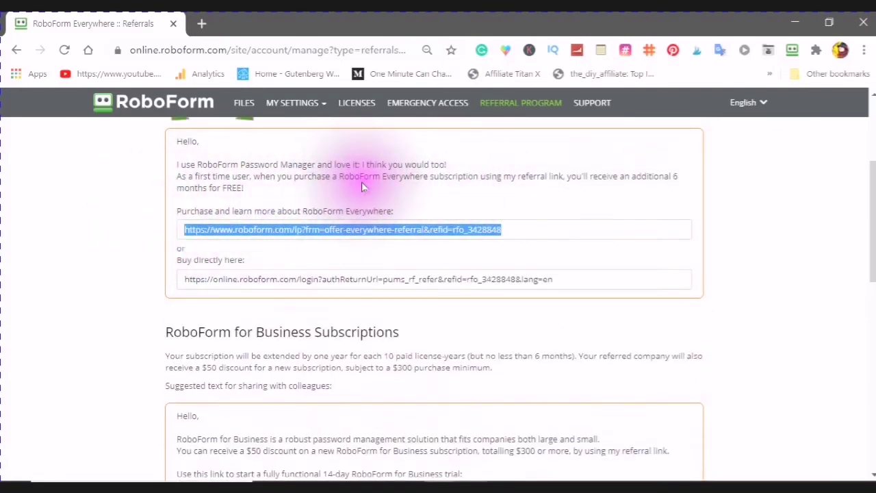
{"action": "scroll", "coordinate": [363, 187], "scroll_direction": "down", "scroll_amount": 3}
{"action": "scroll", "coordinate": [361, 187], "scroll_direction": "up", "scroll_amount": 3}
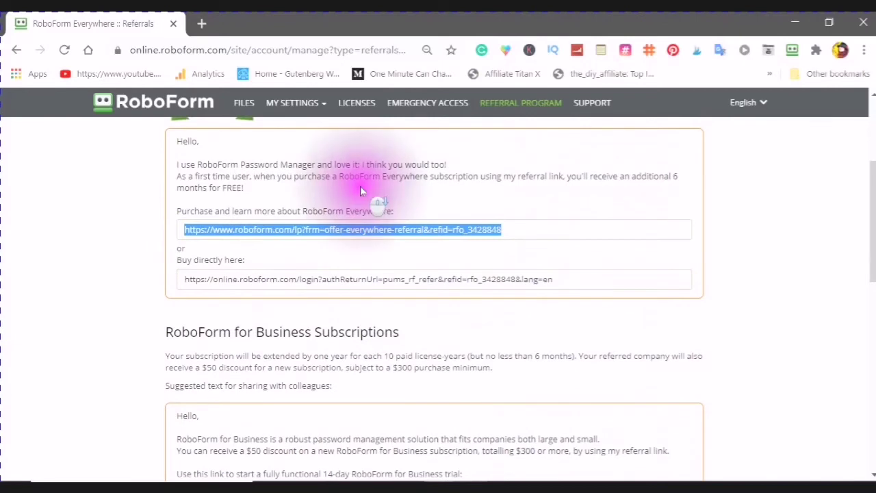
{"action": "scroll", "coordinate": [362, 191], "scroll_direction": "down", "scroll_amount": 3}
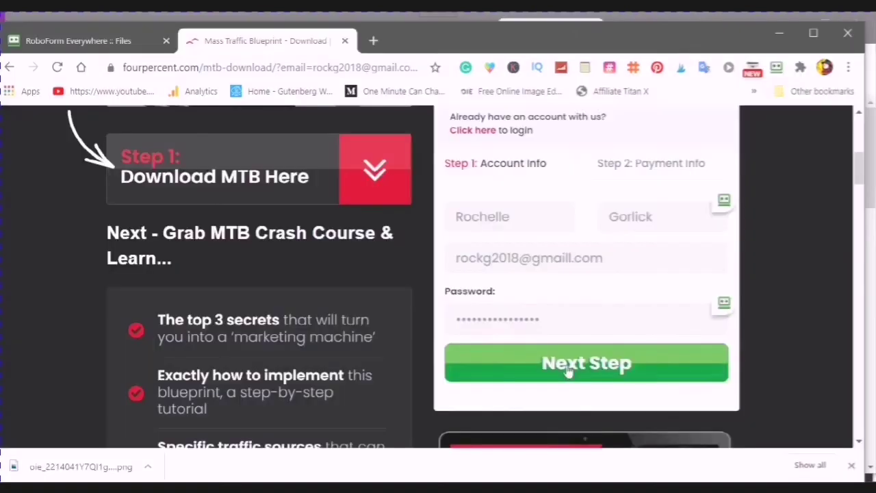
Step: Advance the filled Fourpercent form to payment info so RoboForm saves the login
{"action": "left_click", "coordinate": [567, 371]}
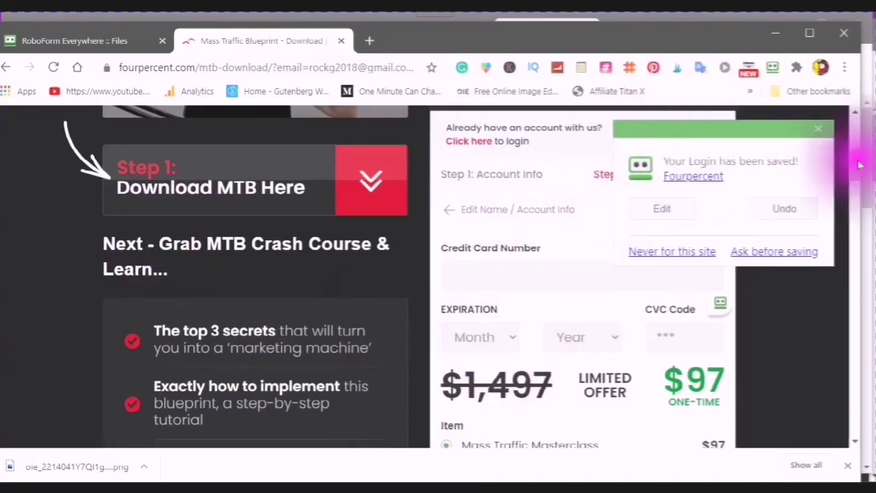
{"action": "scroll", "coordinate": [518, 363], "scroll_direction": "down", "scroll_amount": 20}
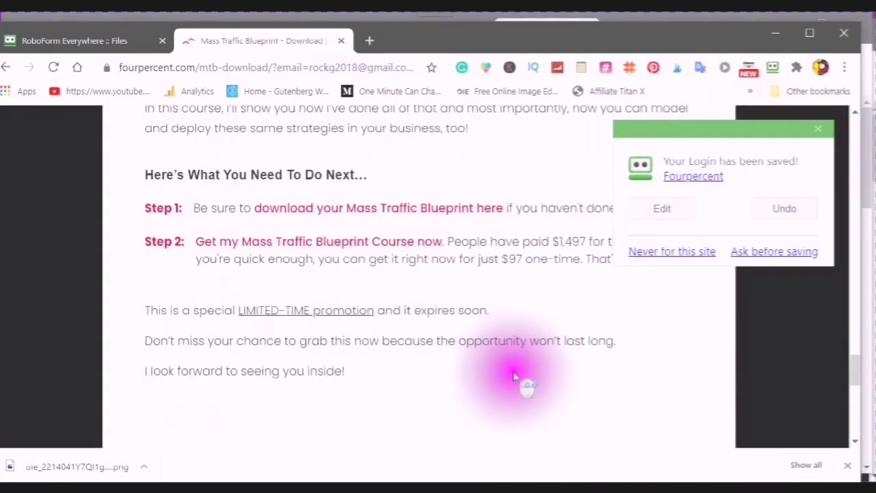
{"action": "scroll", "coordinate": [521, 359], "scroll_direction": "down", "scroll_amount": 3}
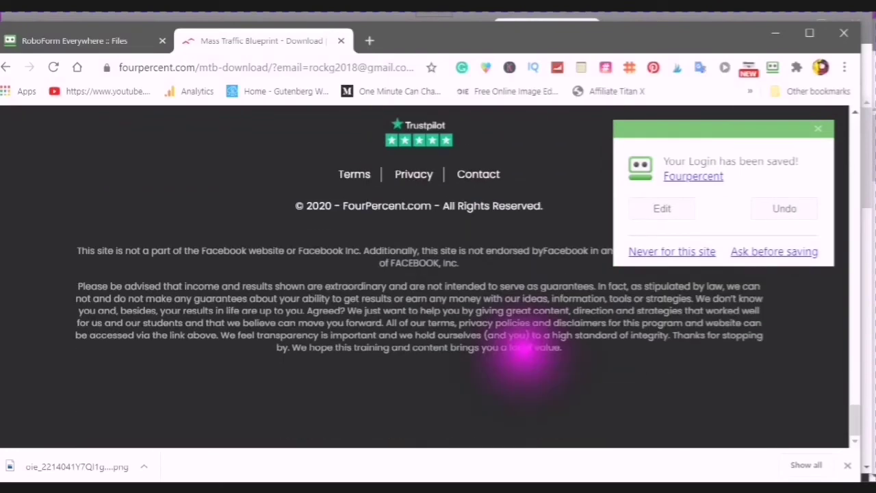
{"action": "scroll", "coordinate": [520, 359], "scroll_direction": "up", "scroll_amount": 5}
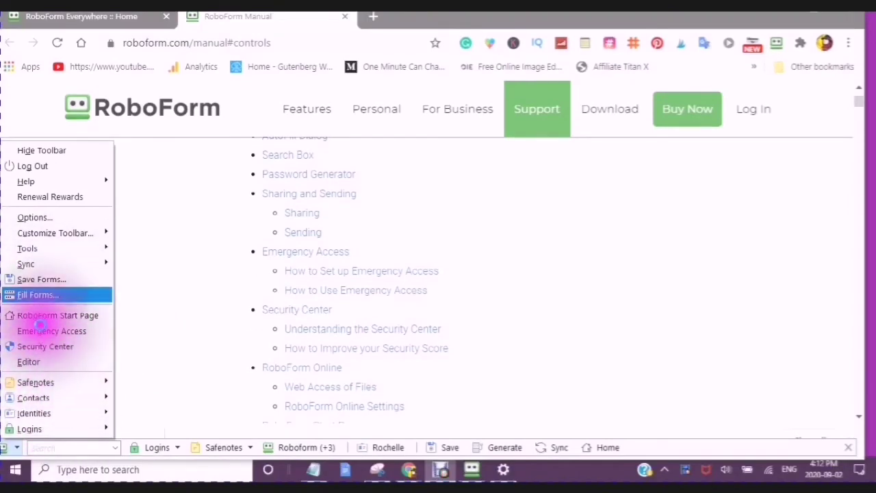
Step: Bring up the RoboForm Start page and browse its sidebar categories and Recently Used logins
{"action": "left_click", "coordinate": [58, 315]}
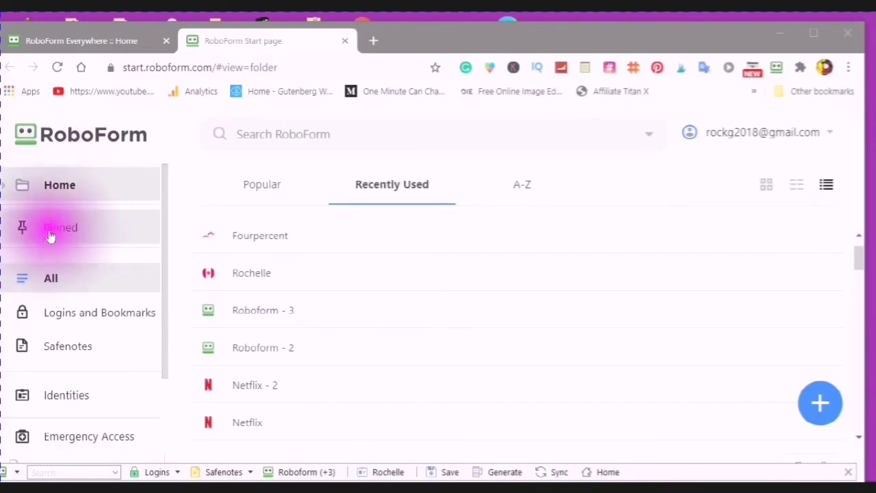
{"action": "left_click", "coordinate": [51, 281]}
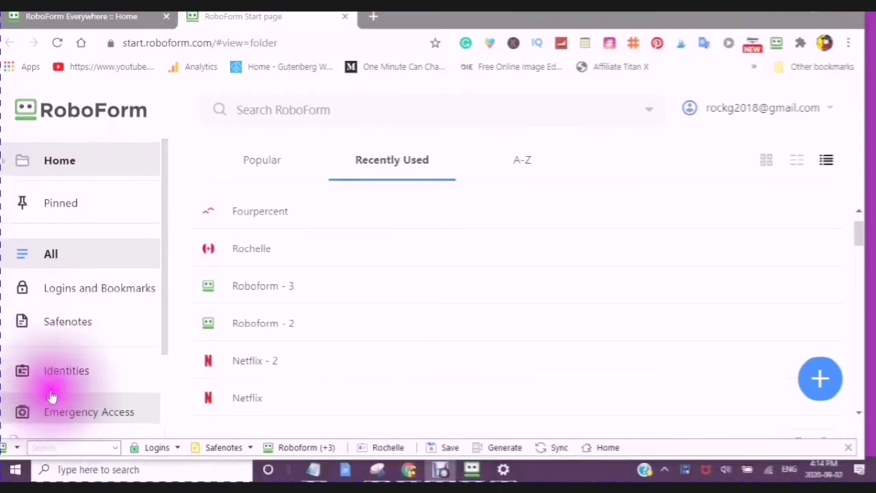
{"action": "scroll", "coordinate": [64, 409], "scroll_direction": "down", "scroll_amount": 2}
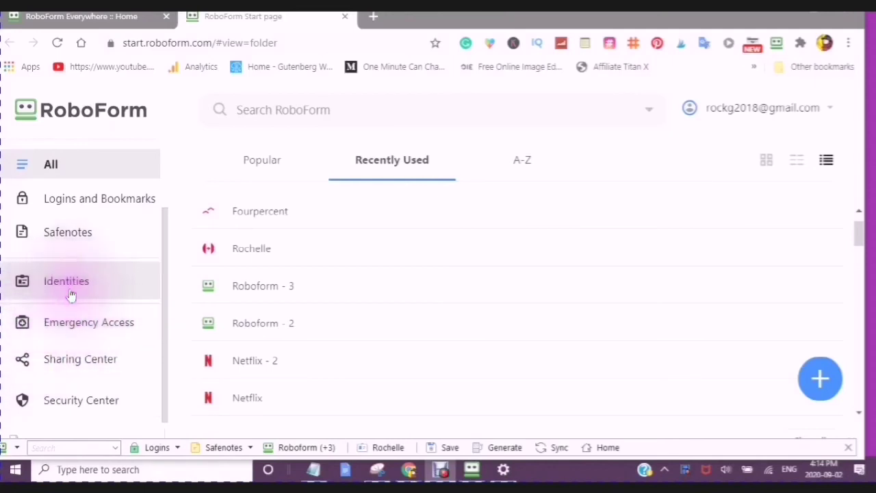
{"action": "scroll", "coordinate": [76, 297], "scroll_direction": "up", "scroll_amount": 2}
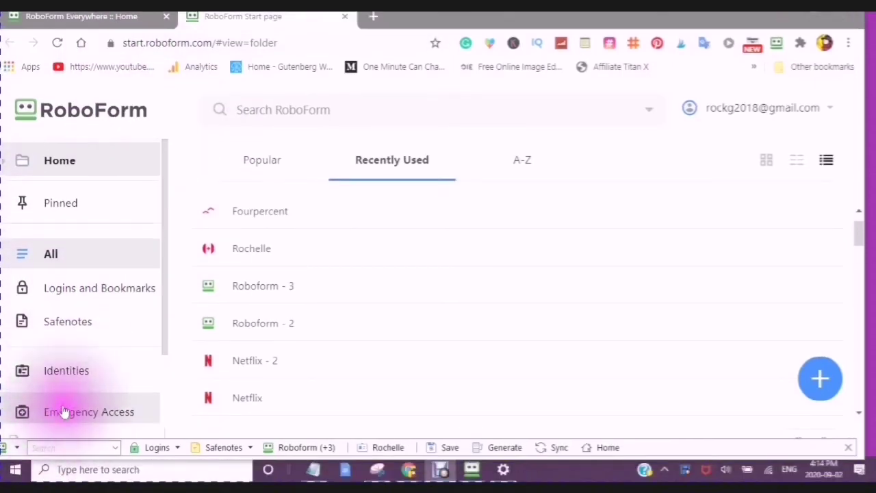
{"action": "scroll", "coordinate": [58, 407], "scroll_direction": "down", "scroll_amount": 2}
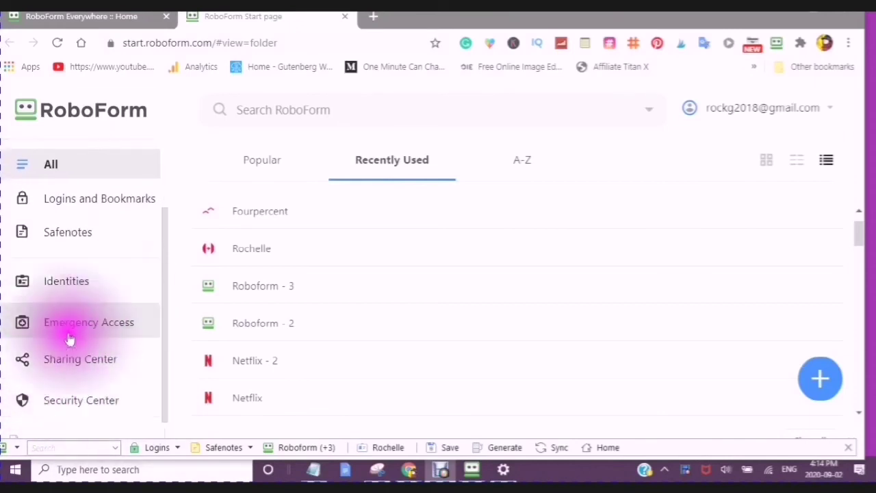
{"action": "scroll", "coordinate": [72, 295], "scroll_direction": "up", "scroll_amount": 2}
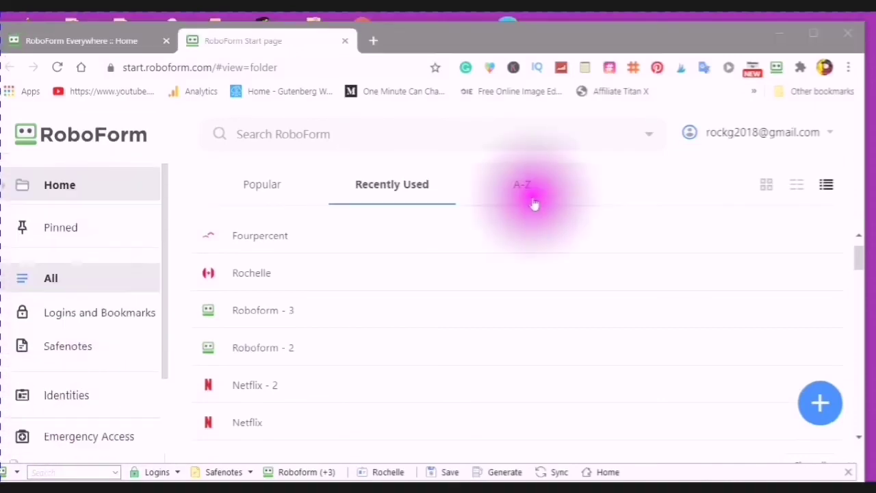
{"action": "left_click", "coordinate": [771, 195]}
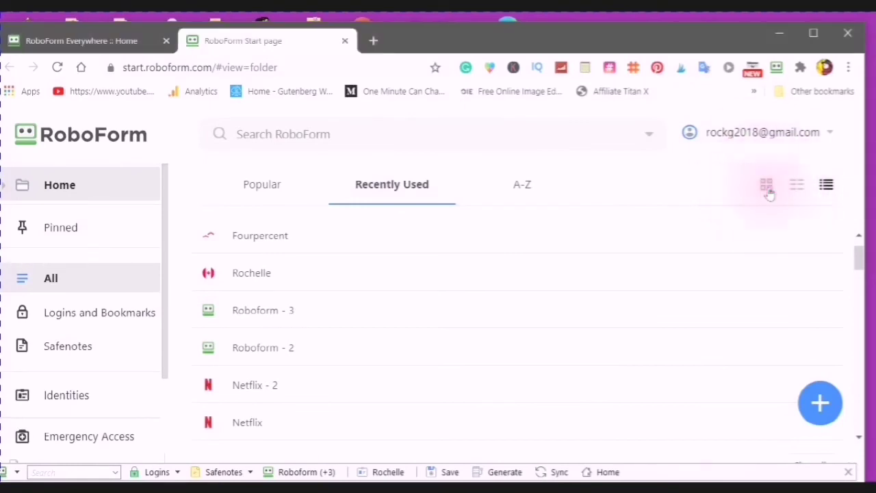
{"action": "left_click", "coordinate": [796, 195]}
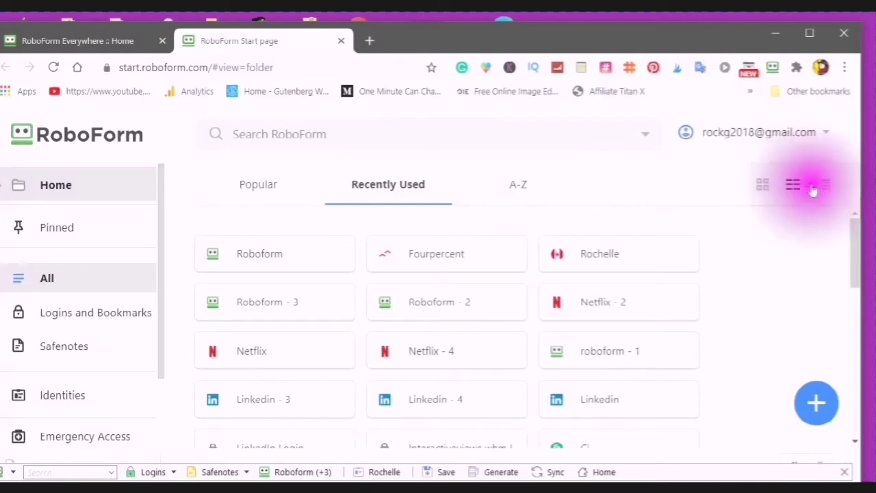
{"action": "left_click", "coordinate": [824, 189]}
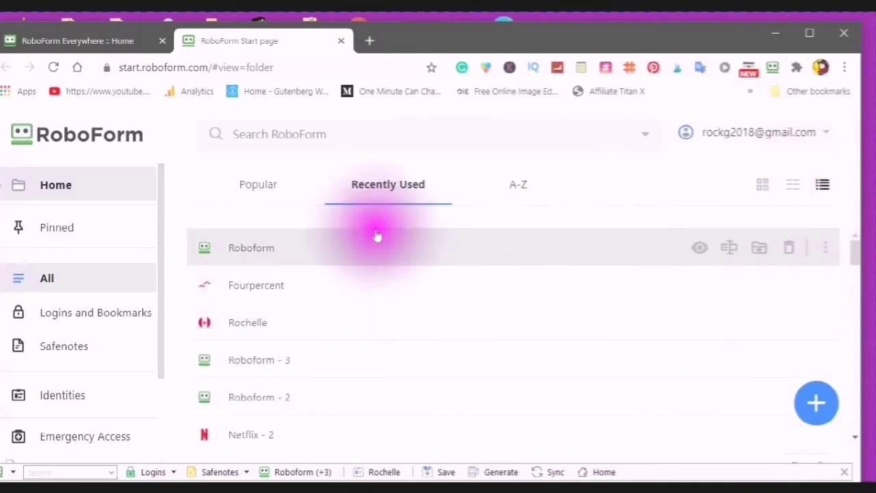
{"action": "scroll", "coordinate": [378, 242], "scroll_direction": "down", "scroll_amount": 2}
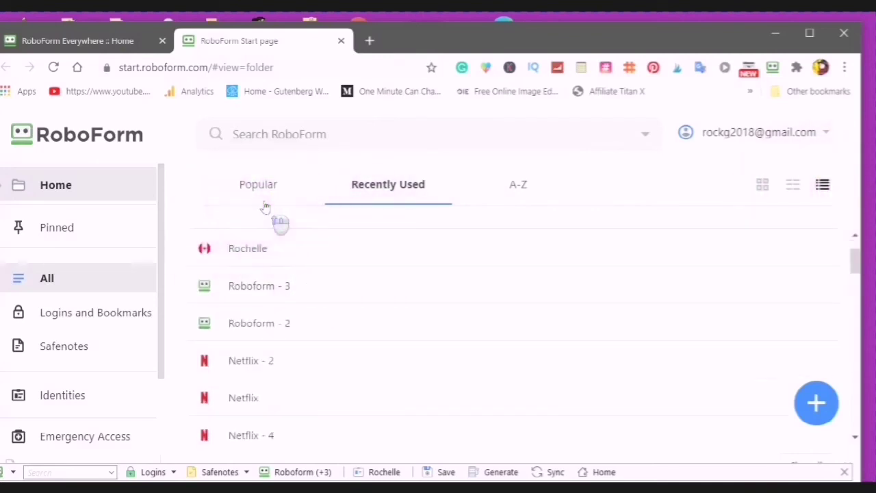
{"action": "left_click", "coordinate": [247, 131]}
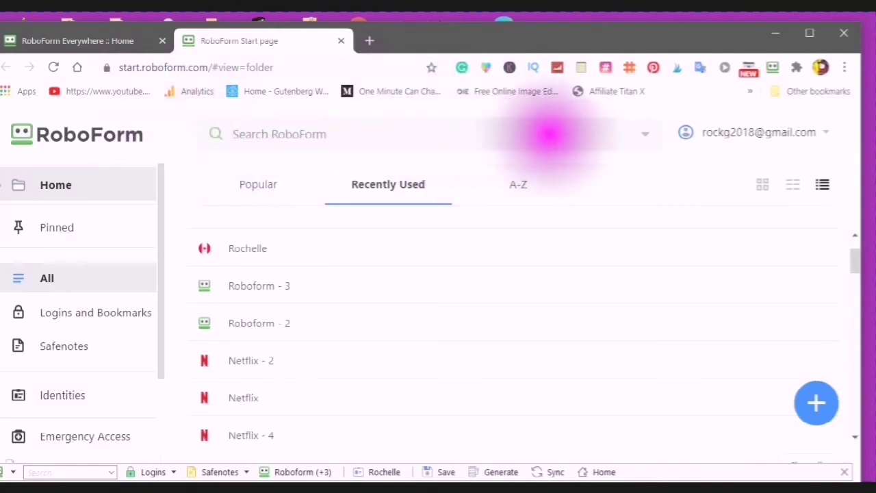
{"action": "scroll", "coordinate": [180, 315], "scroll_direction": "down", "scroll_amount": 5}
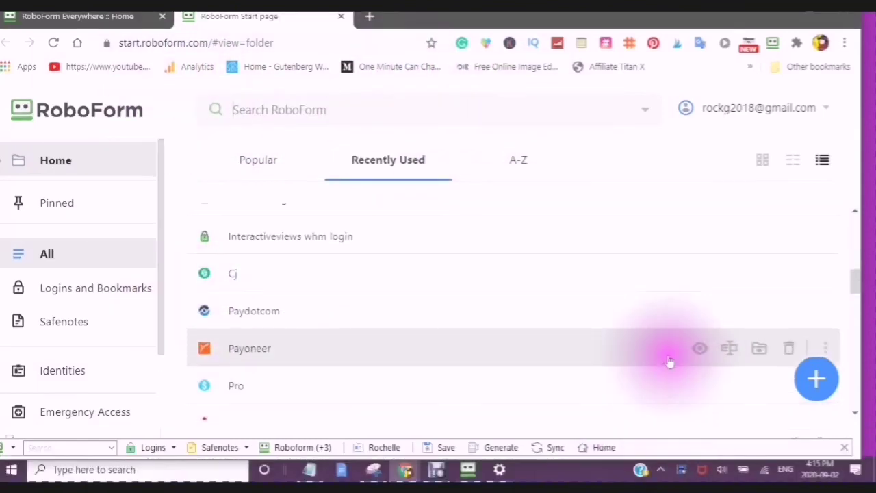
{"action": "scroll", "coordinate": [658, 404], "scroll_direction": "down", "scroll_amount": 5}
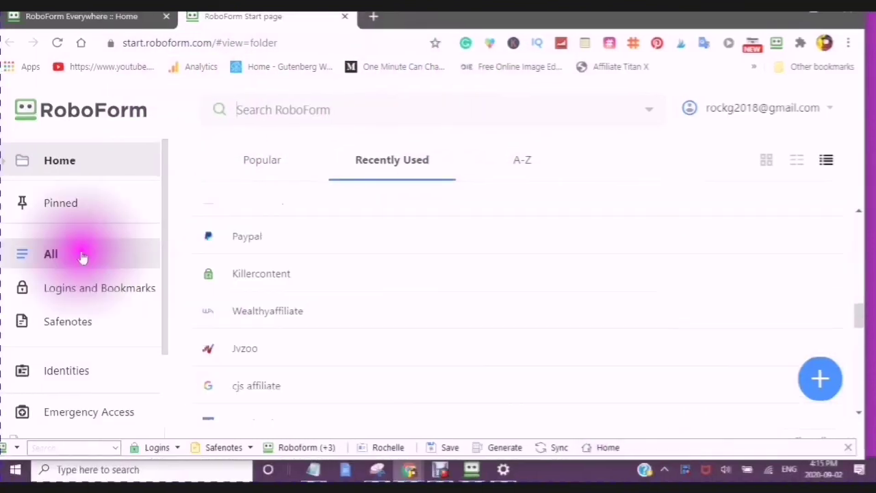
{"action": "scroll", "coordinate": [81, 257], "scroll_direction": "down", "scroll_amount": 2}
{"action": "scroll", "coordinate": [144, 247], "scroll_direction": "up", "scroll_amount": 2}
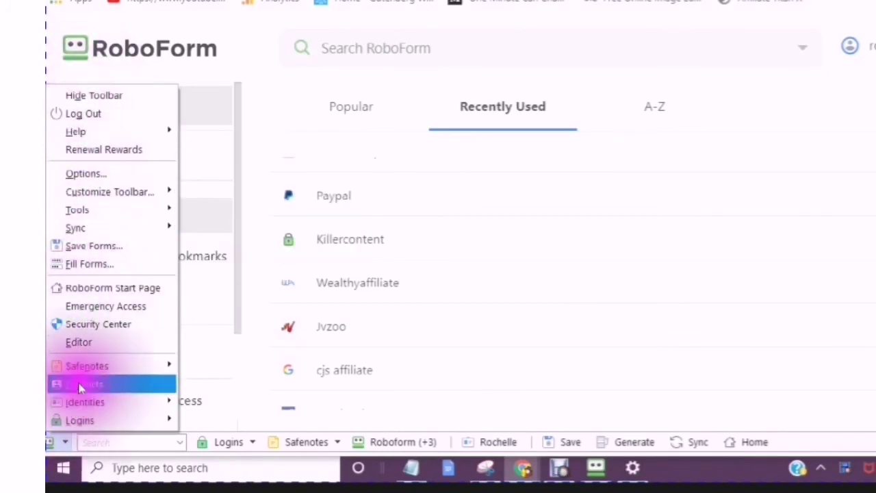
Step: Show the RoboForm menu's Customize Toolbar, Tools, Contacts, Safenotes and Help submenus
{"action": "mouse_move", "coordinate": [154, 135]}
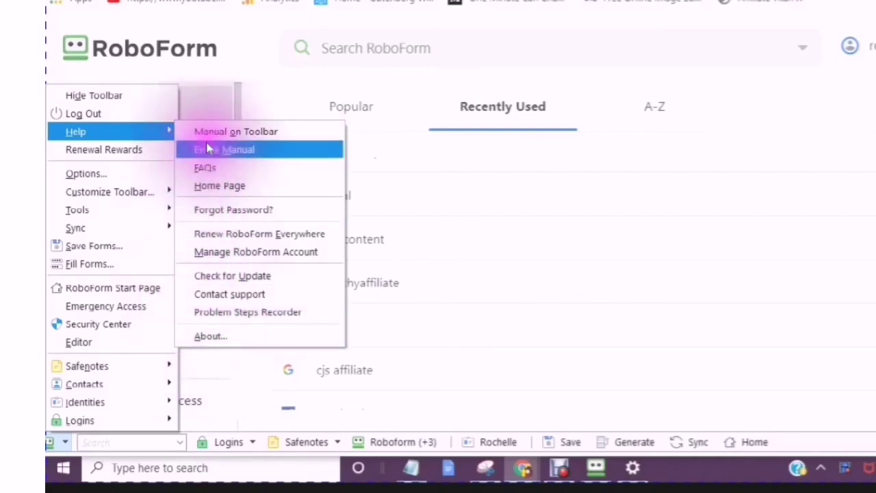
{"action": "left_click", "coordinate": [141, 191]}
{"action": "left_click", "coordinate": [170, 190]}
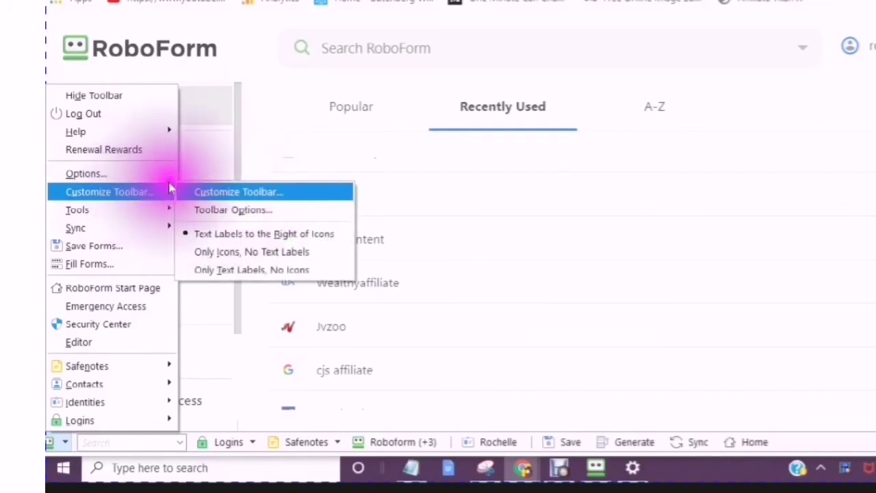
{"action": "mouse_move", "coordinate": [165, 210]}
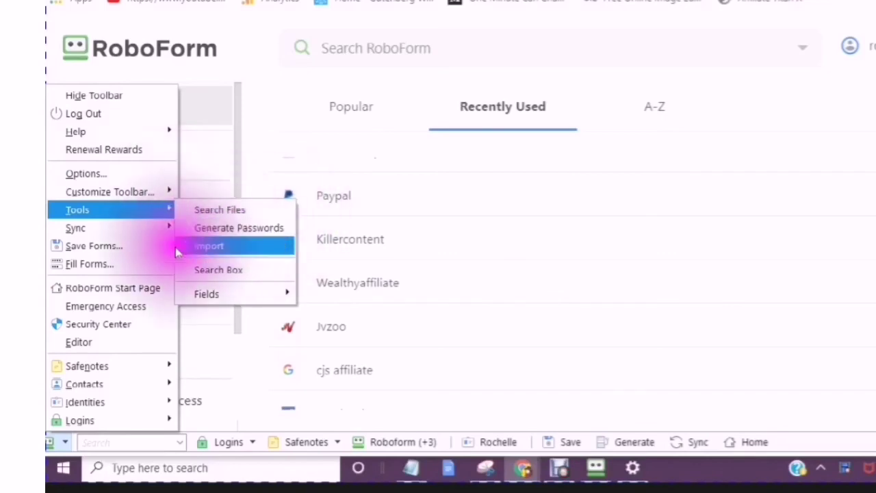
{"action": "mouse_move", "coordinate": [235, 300]}
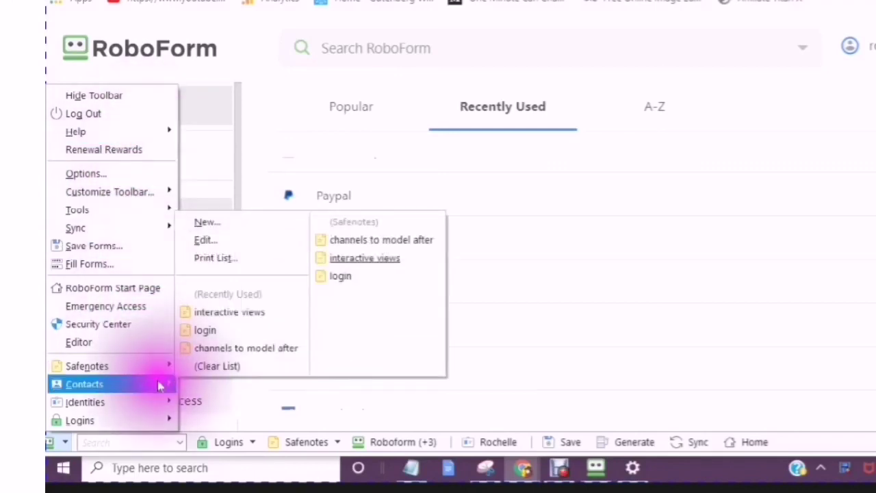
{"action": "mouse_move", "coordinate": [171, 388]}
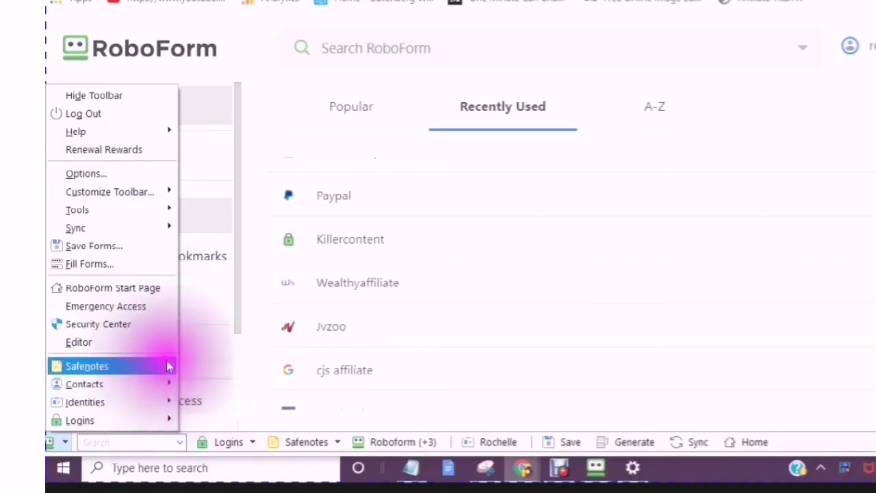
{"action": "mouse_move", "coordinate": [168, 368]}
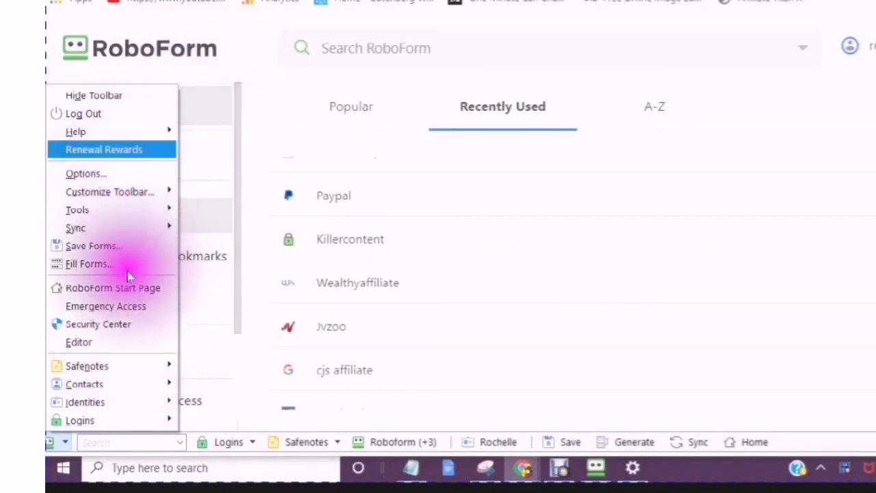
{"action": "left_click", "coordinate": [100, 133]}
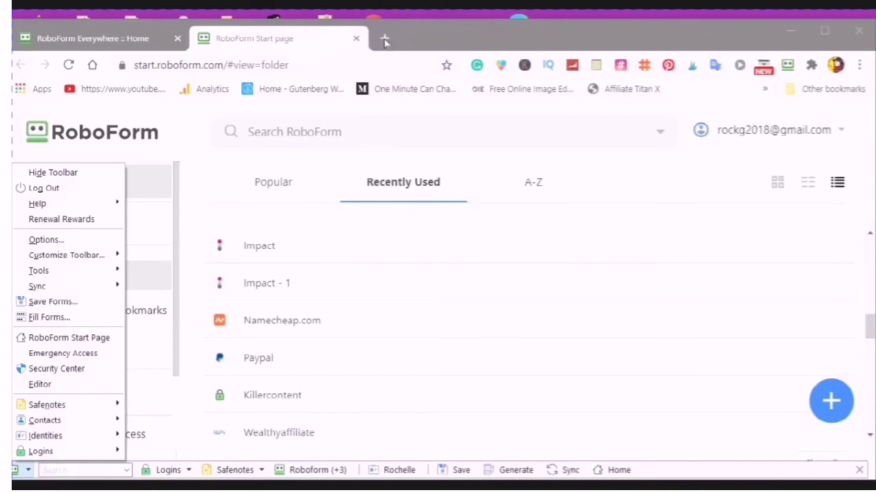
Step: Go to Tailwind from a new tab and log out of the account
{"action": "left_click", "coordinate": [385, 42]}
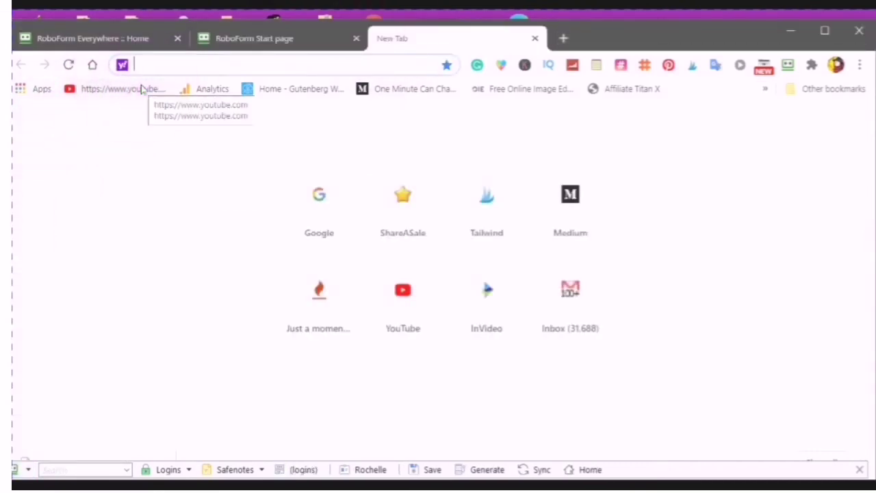
{"action": "left_click", "coordinate": [486, 215]}
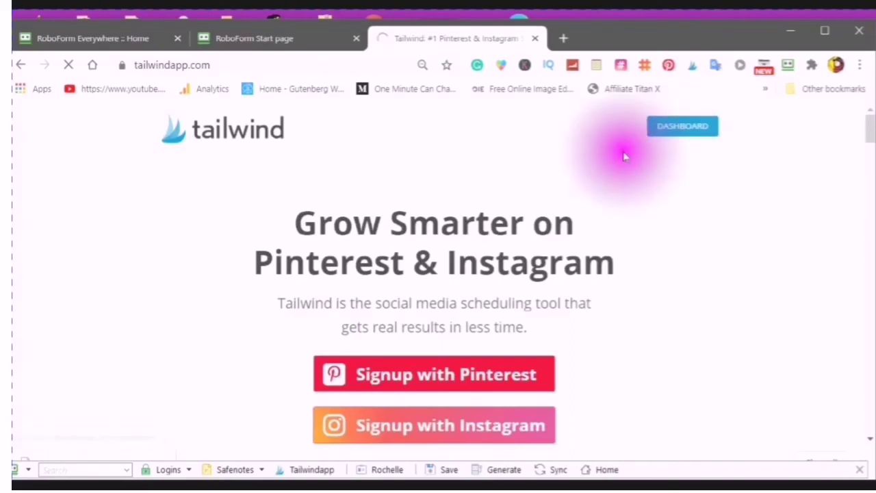
{"action": "left_click", "coordinate": [773, 346]}
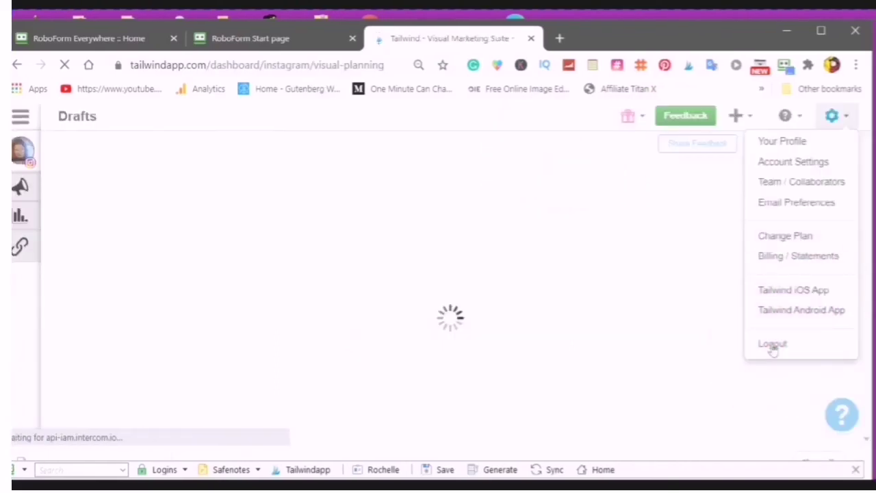
Step: Log back into Tailwind using RoboForm's saved login, then start a new tab
{"action": "left_click", "coordinate": [606, 139]}
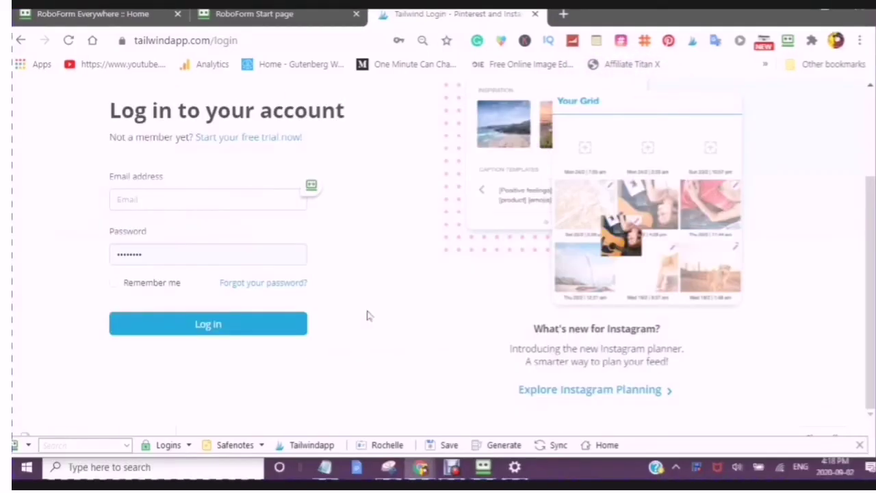
{"action": "left_click", "coordinate": [311, 196]}
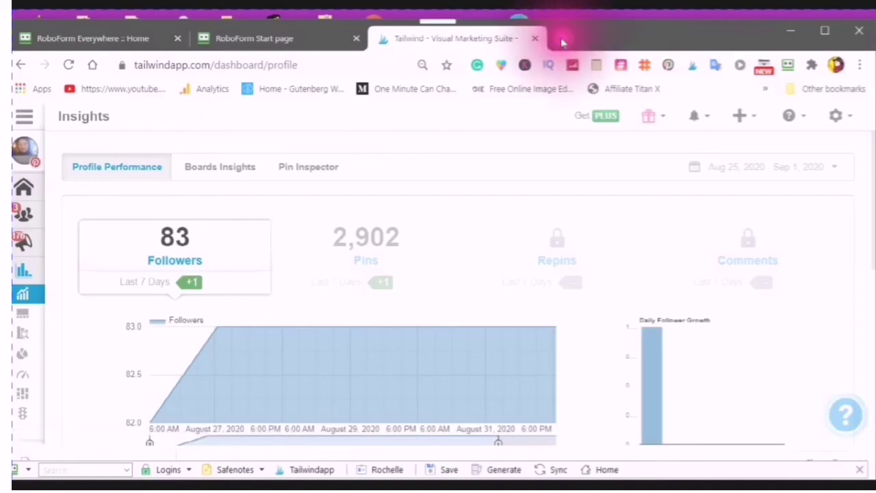
{"action": "left_click", "coordinate": [560, 40]}
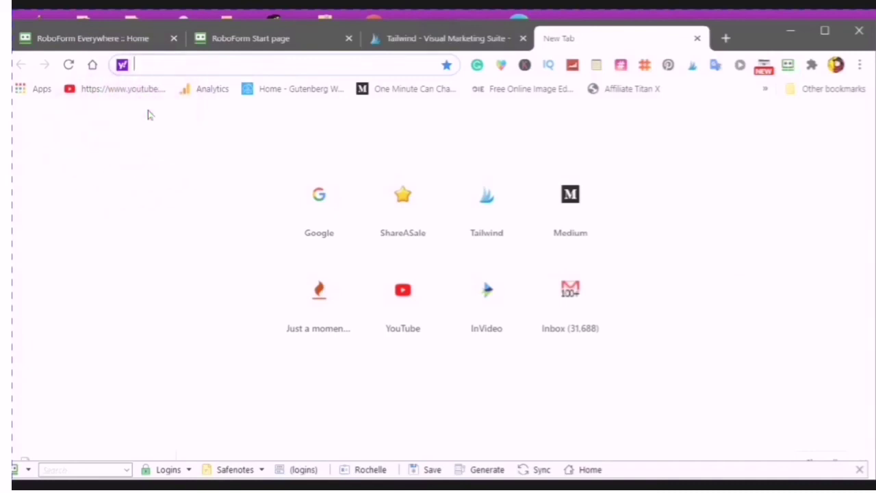
Step: Search the Start page for 'tailwin' and show the Tailwindapp login's three-dot actions menu
{"action": "left_click", "coordinate": [252, 39]}
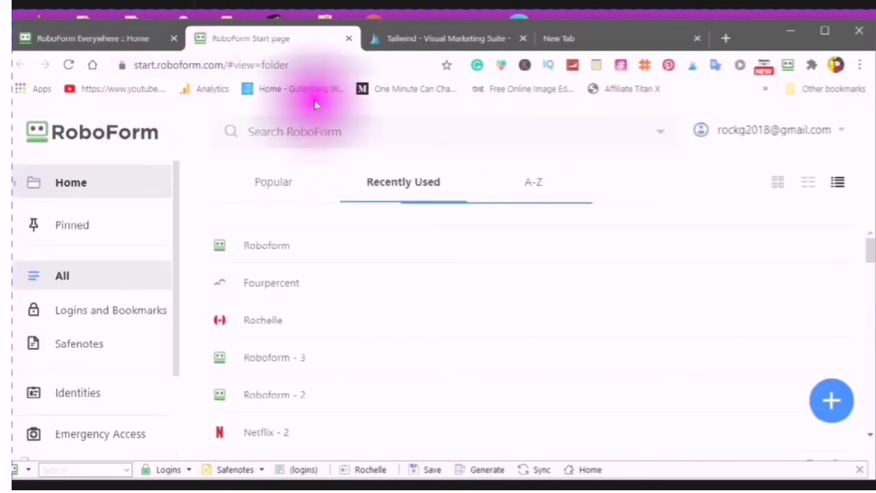
{"action": "left_click", "coordinate": [257, 130]}
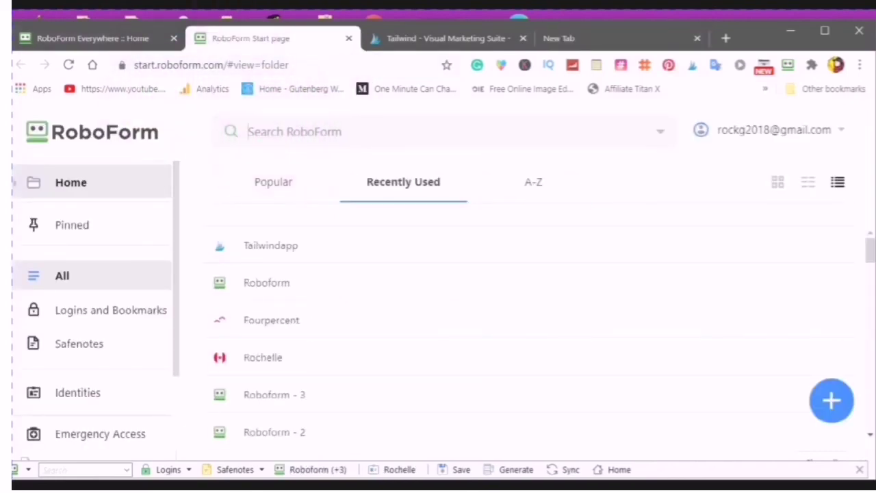
{"action": "type", "text": "tai"}
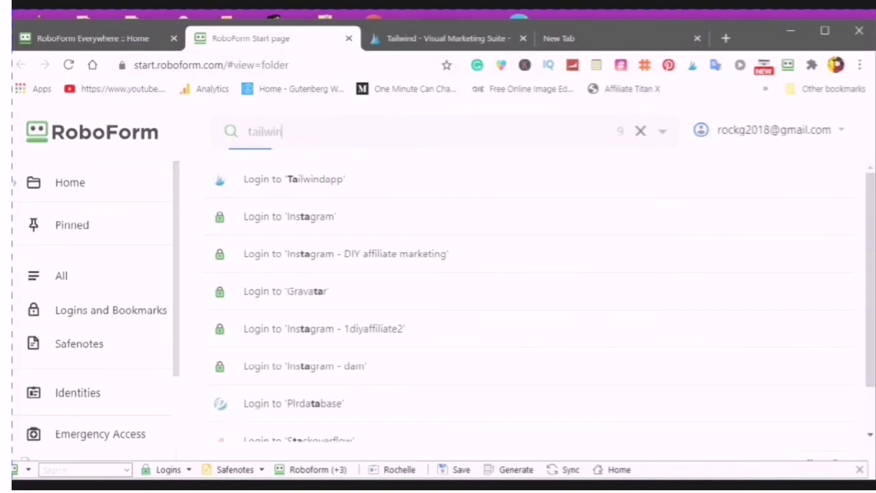
{"action": "type", "text": "lwin"}
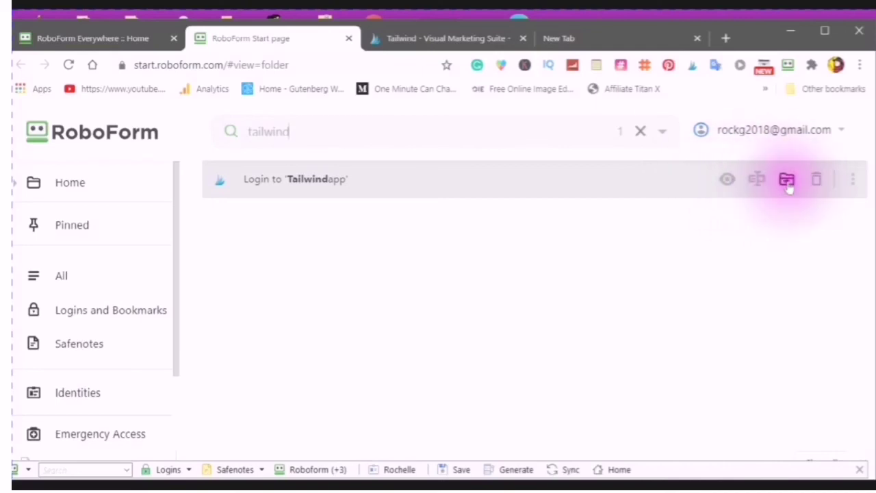
{"action": "left_click", "coordinate": [849, 181]}
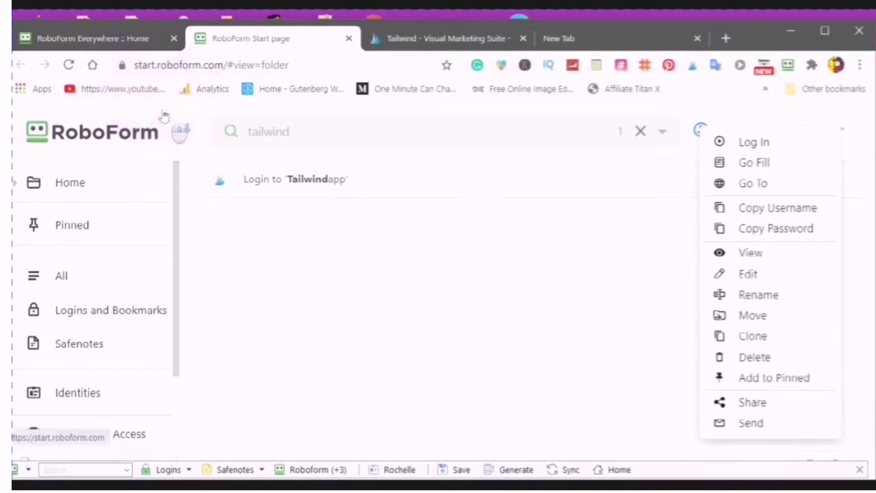
Step: In the RoboForm Everywhere Home tab, go to LICENSES and scroll down to the footer's Promo links
{"action": "left_click", "coordinate": [91, 36]}
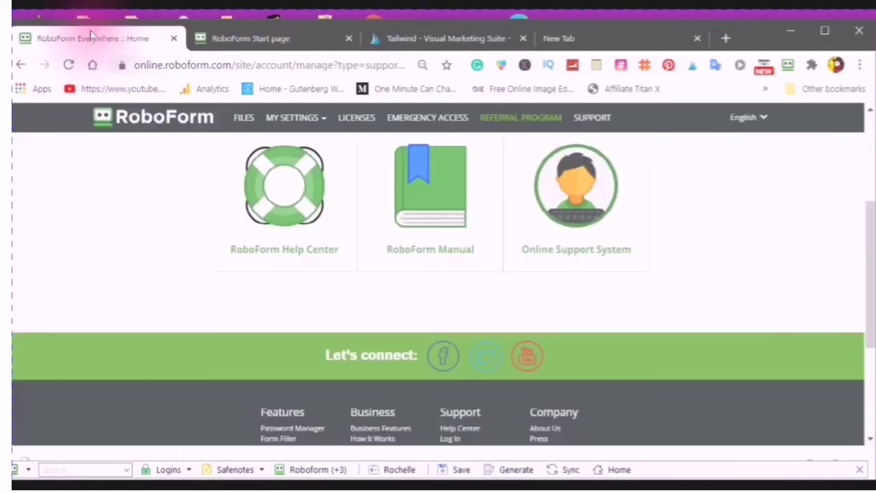
{"action": "scroll", "coordinate": [301, 159], "scroll_direction": "up", "scroll_amount": 1}
{"action": "scroll", "coordinate": [295, 165], "scroll_direction": "up", "scroll_amount": 2}
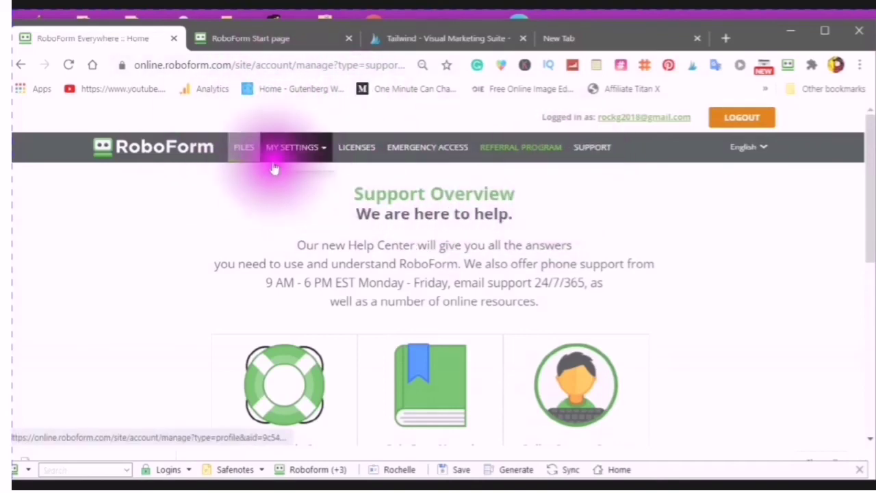
{"action": "left_click", "coordinate": [171, 144]}
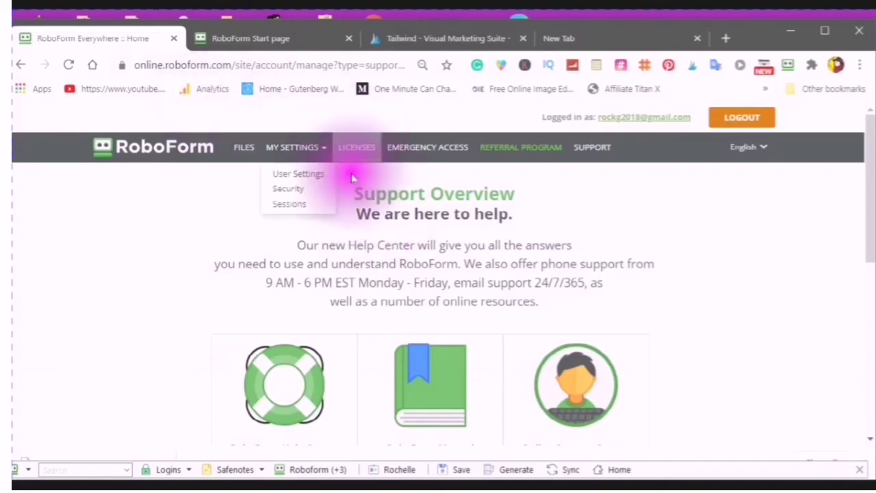
{"action": "left_click", "coordinate": [364, 153]}
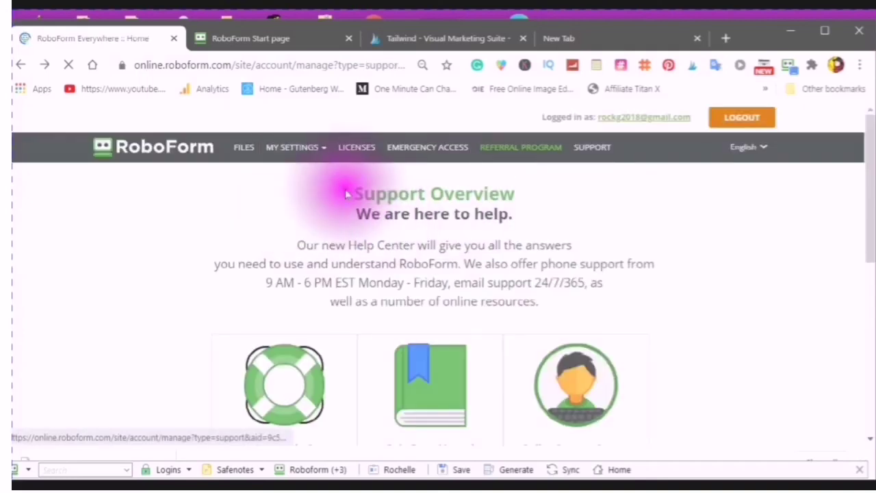
{"action": "scroll", "coordinate": [350, 205], "scroll_direction": "down", "scroll_amount": 5}
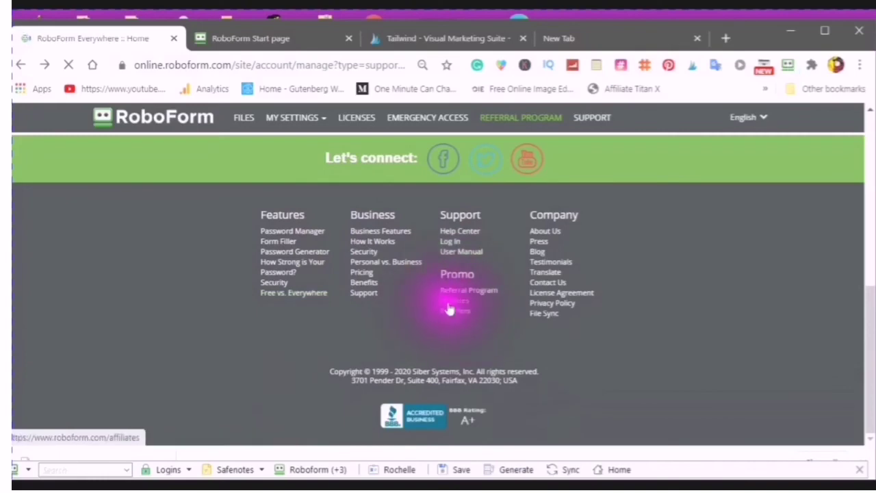
Step: Follow the Promo section's Affiliates link and scroll through the 30% revenue-share program page
{"action": "left_click", "coordinate": [453, 302]}
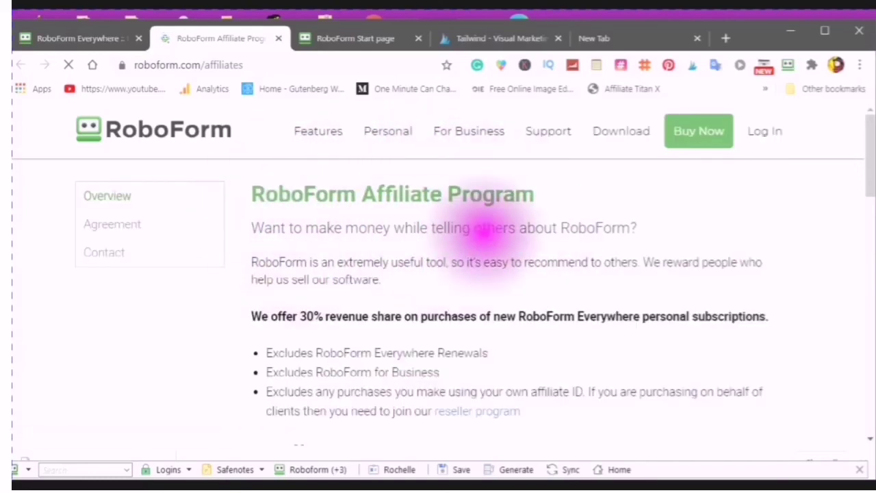
{"action": "scroll", "coordinate": [473, 267], "scroll_direction": "down", "scroll_amount": 4}
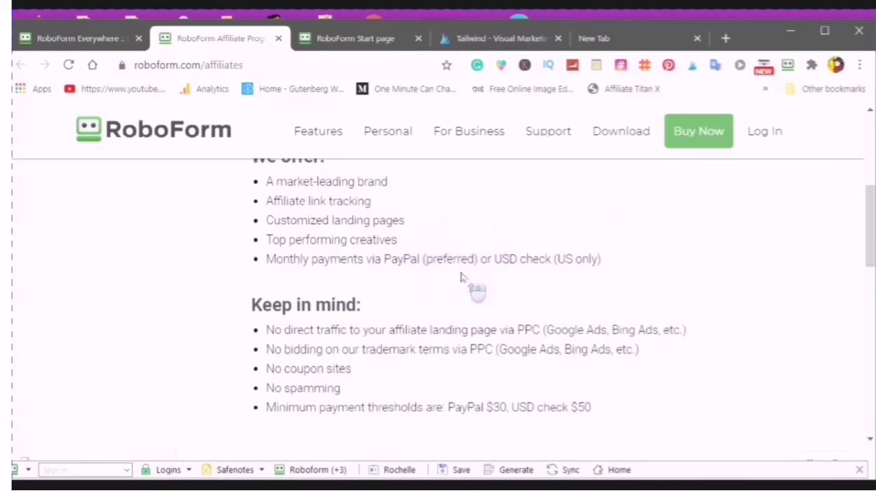
{"action": "scroll", "coordinate": [461, 277], "scroll_direction": "up", "scroll_amount": 4}
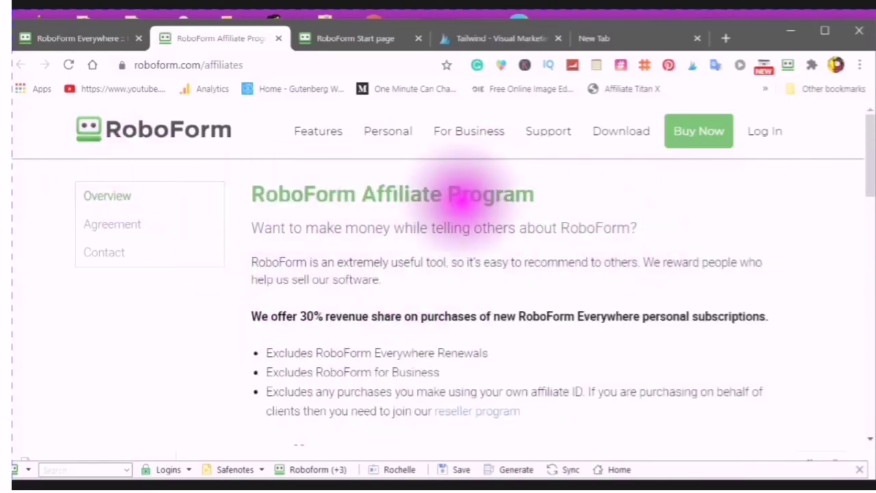
{"action": "scroll", "coordinate": [409, 246], "scroll_direction": "down", "scroll_amount": 3}
{"action": "scroll", "coordinate": [410, 248], "scroll_direction": "up", "scroll_amount": 3}
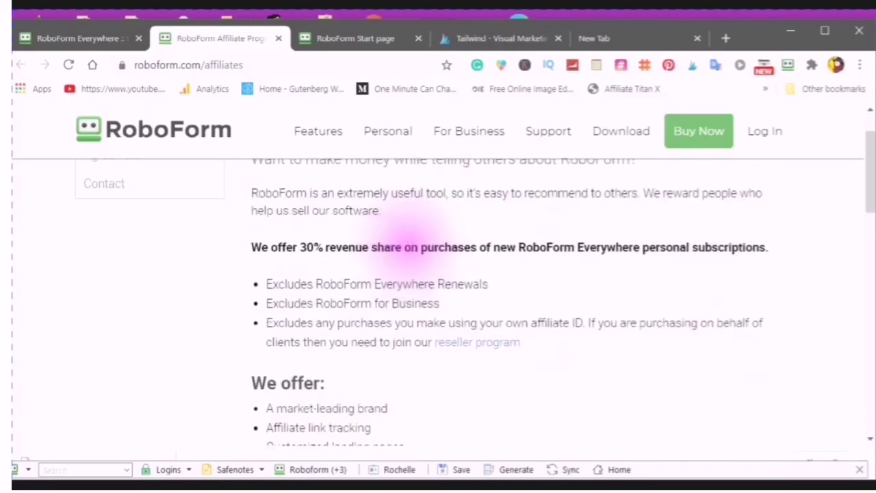